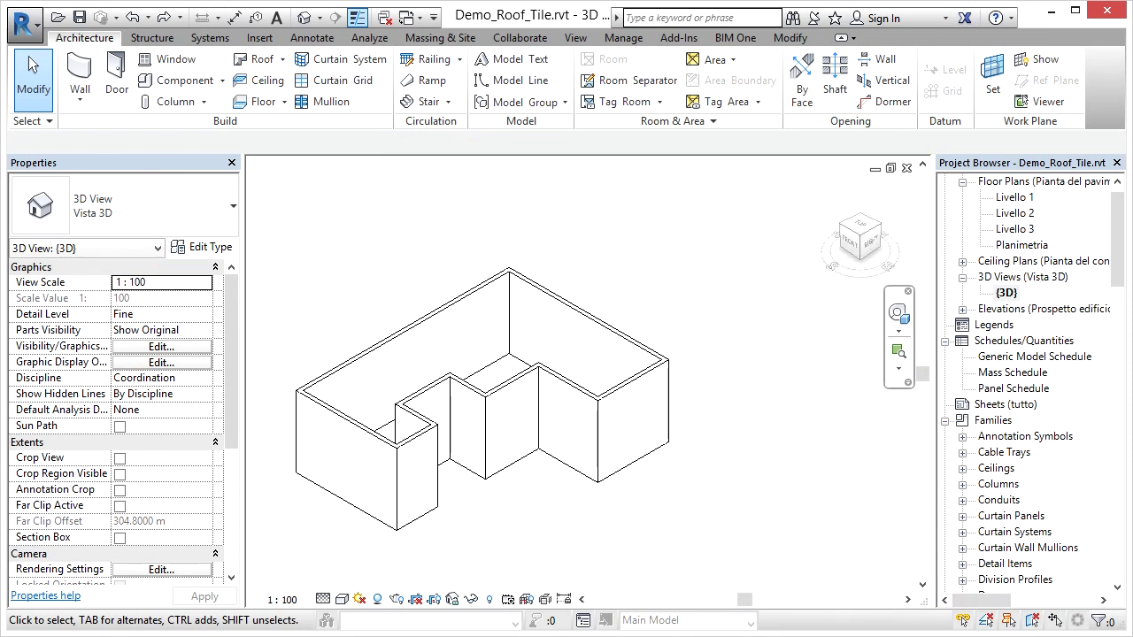
On Livello 2, sketch a roof-by-footprint boundary from the chain of outer walls
double_click(1009, 213)
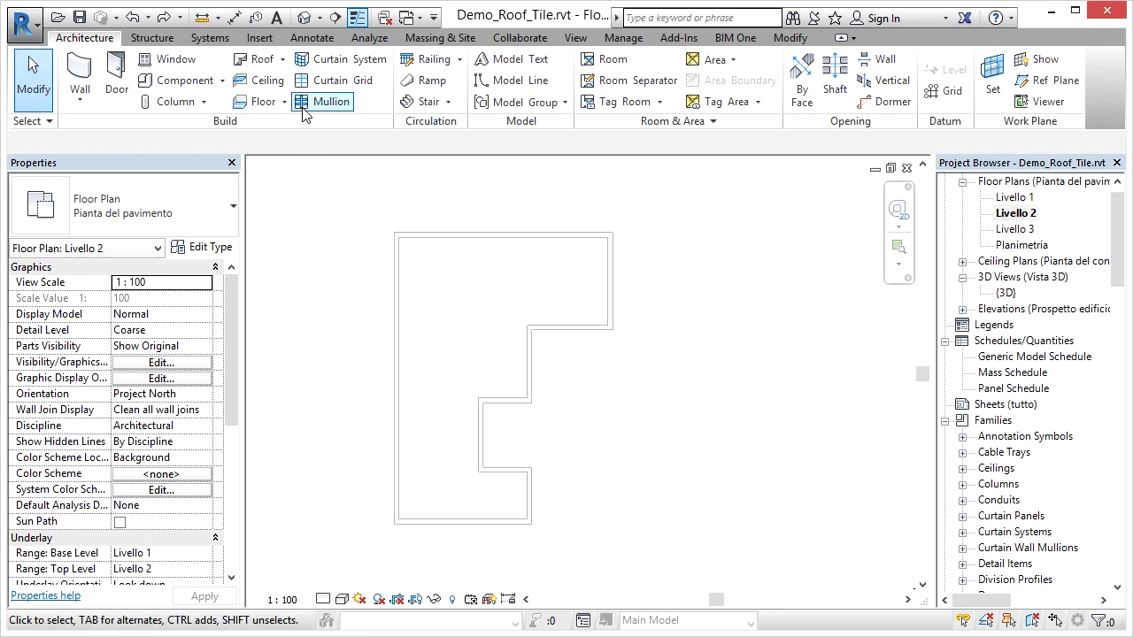
left_click(283, 59)
left_click(280, 88)
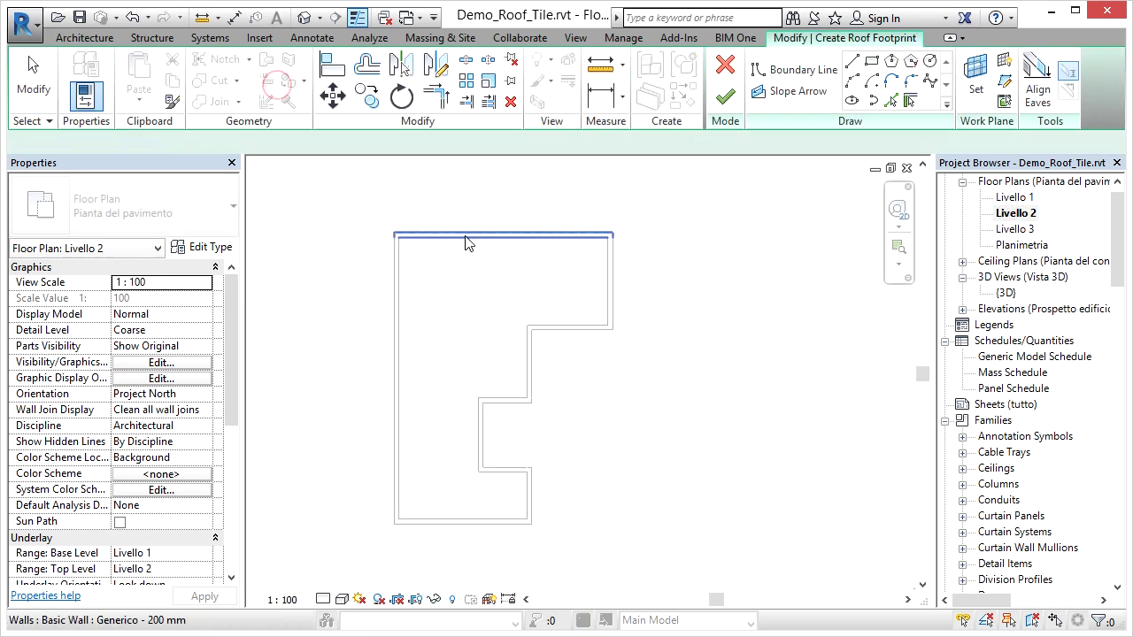
key("Tab")
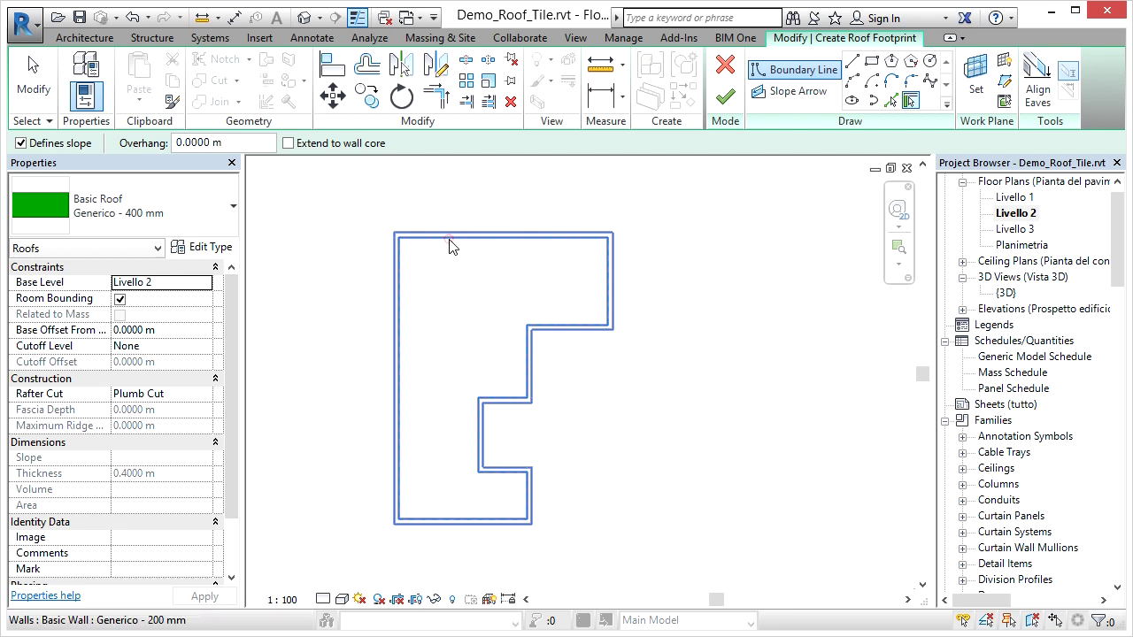
left_click(450, 246)
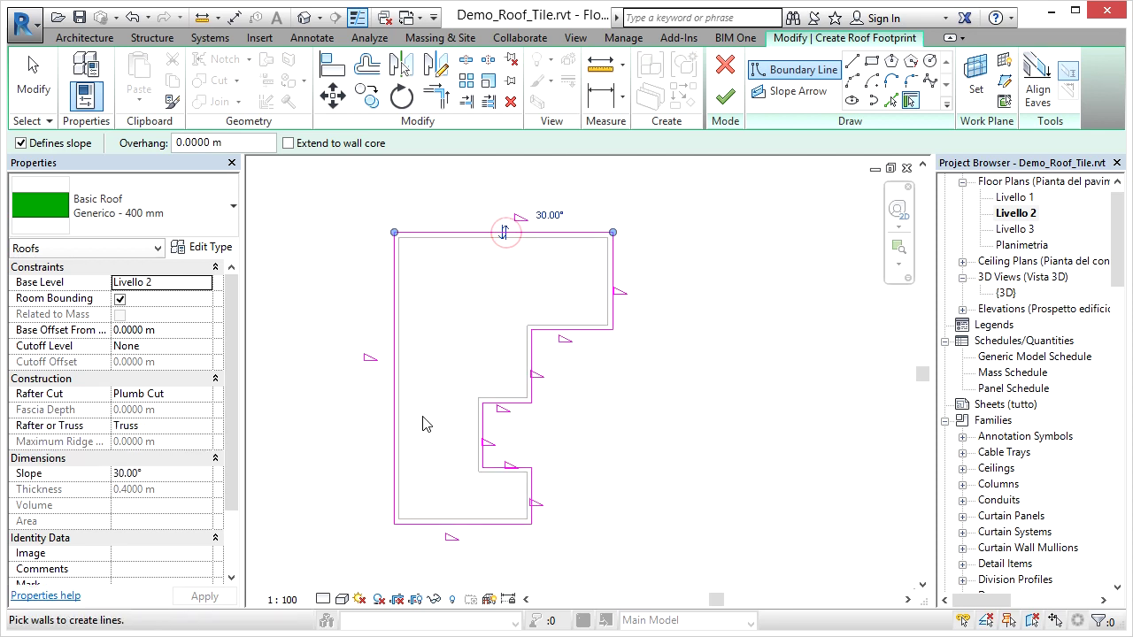
Turn off Defines Slope on the notch boundary lines so those edges stay non-sloping
left_click(316, 423)
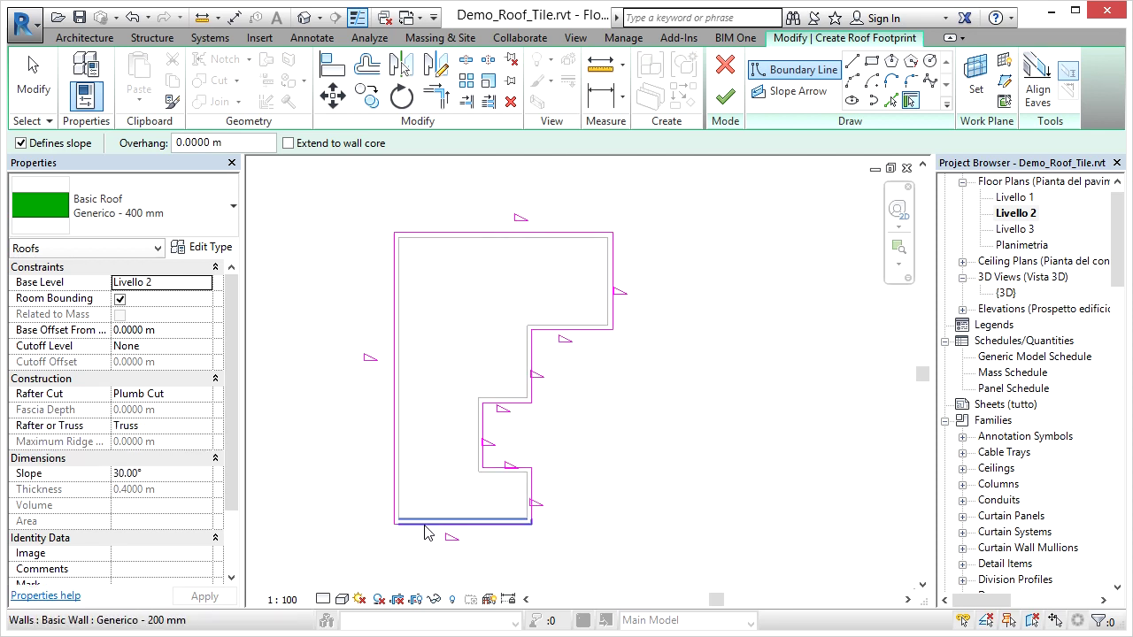
key("Escape")
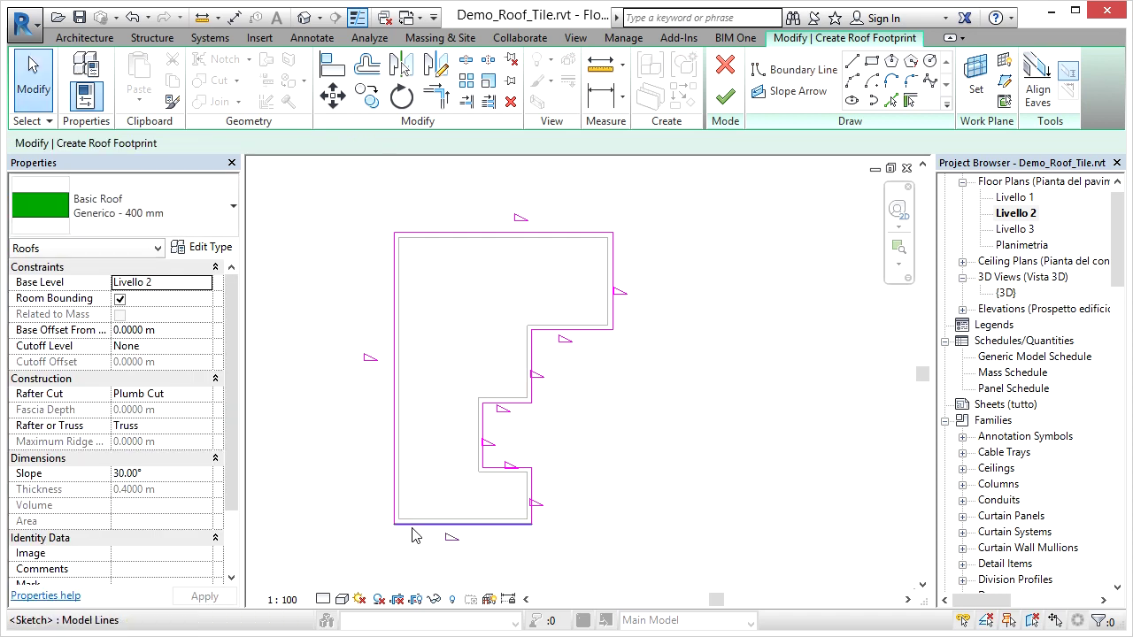
left_click(412, 529)
left_click(487, 464)
left_click(484, 447, "ctrl")
left_click(509, 403, "ctrl")
left_click(531, 407, "ctrl")
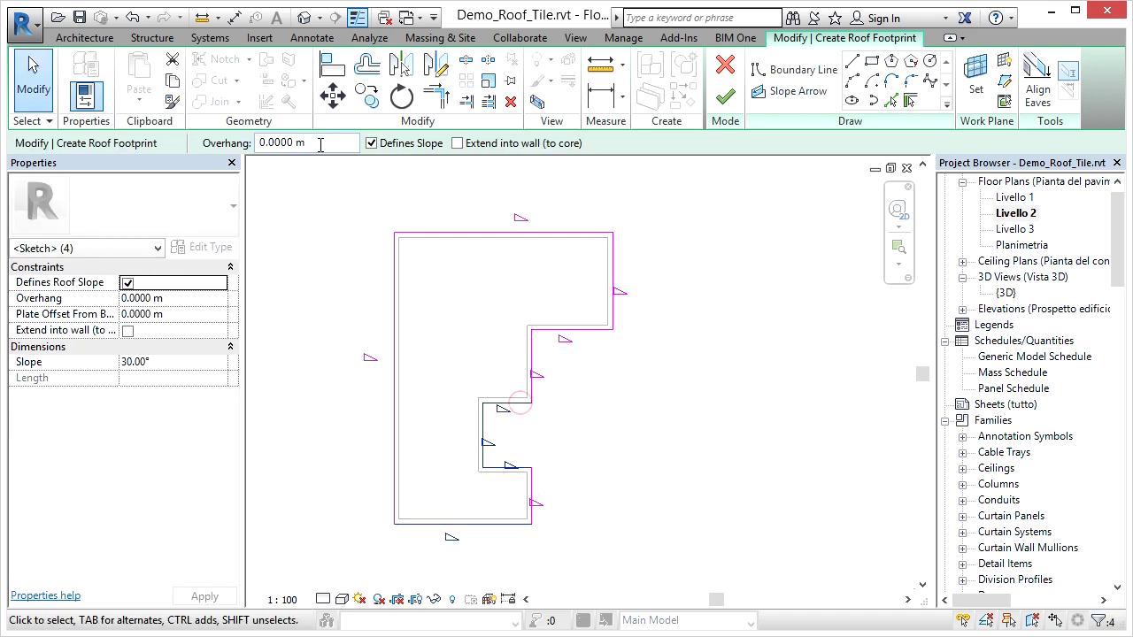
left_click(371, 143)
left_click(333, 310)
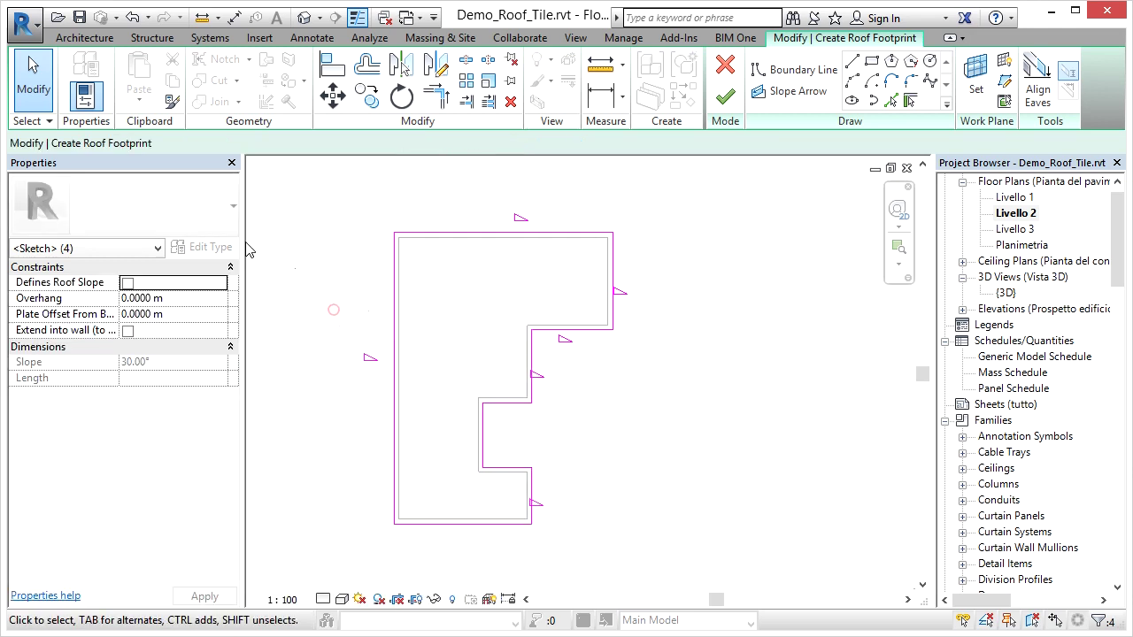
Set the roof type to Generico -125 mm and finish the 30° hipped roof
left_click(199, 212)
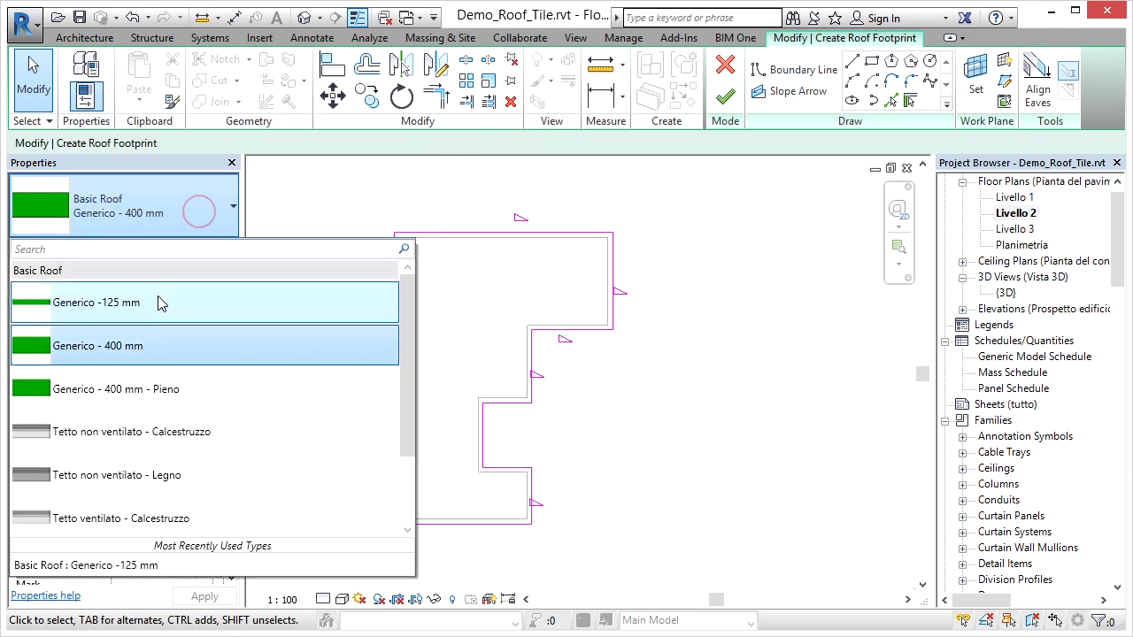
left_click(157, 299)
left_click(725, 97)
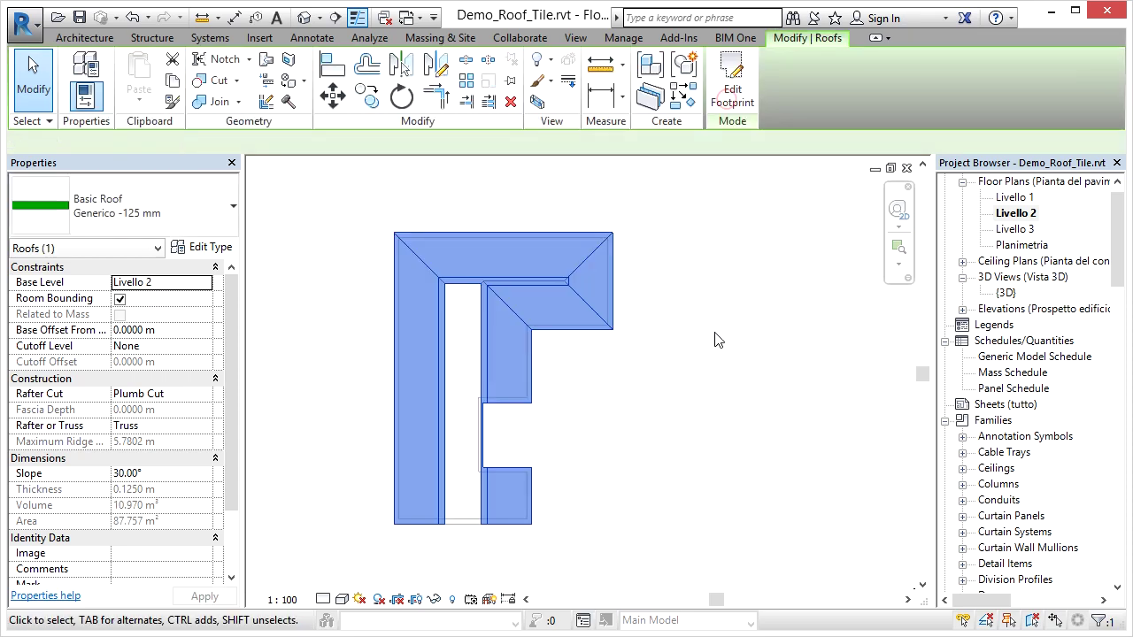
In the {3D} view, attach the tops of the whole L-shaped wall chain to the roof
double_click(1006, 292)
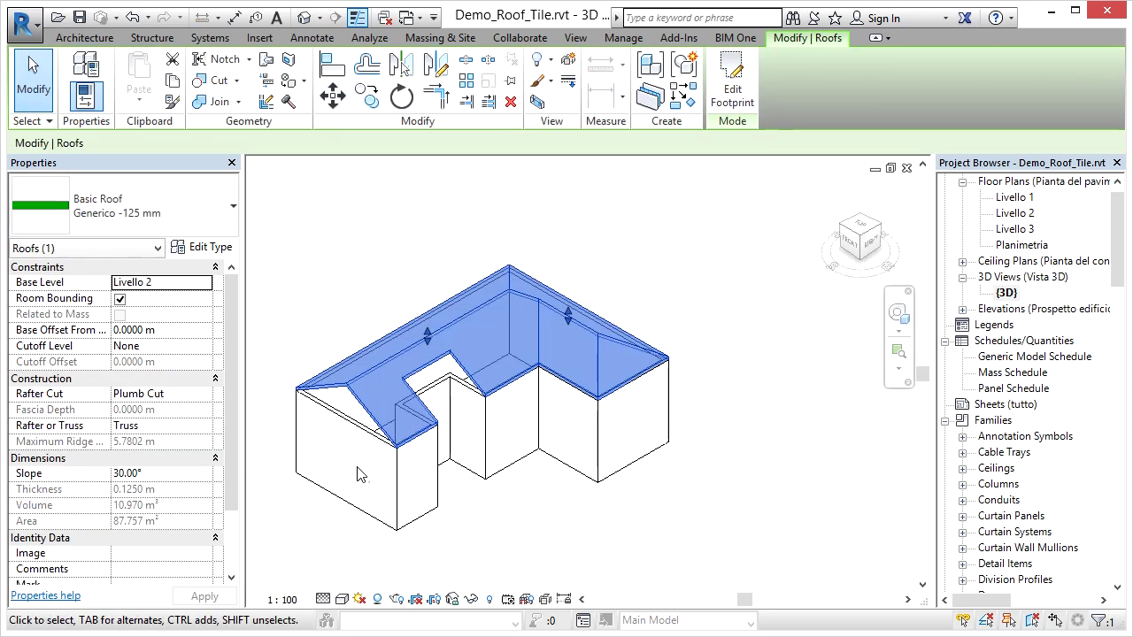
left_click(325, 538)
key("Tab")
left_click(295, 432)
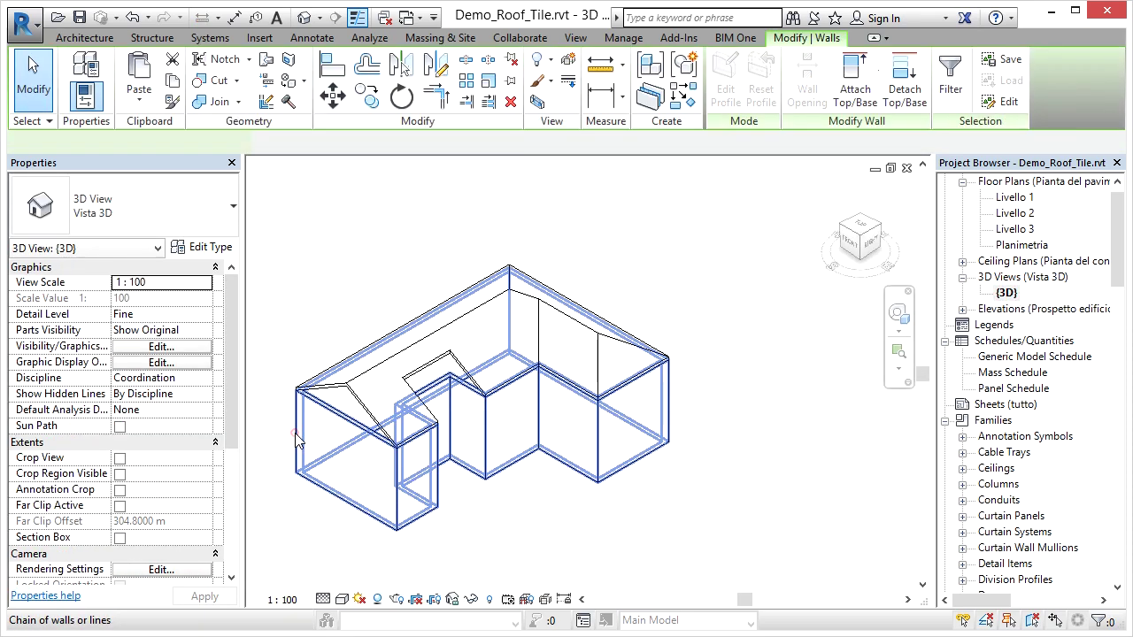
left_click(855, 88)
left_click(531, 319)
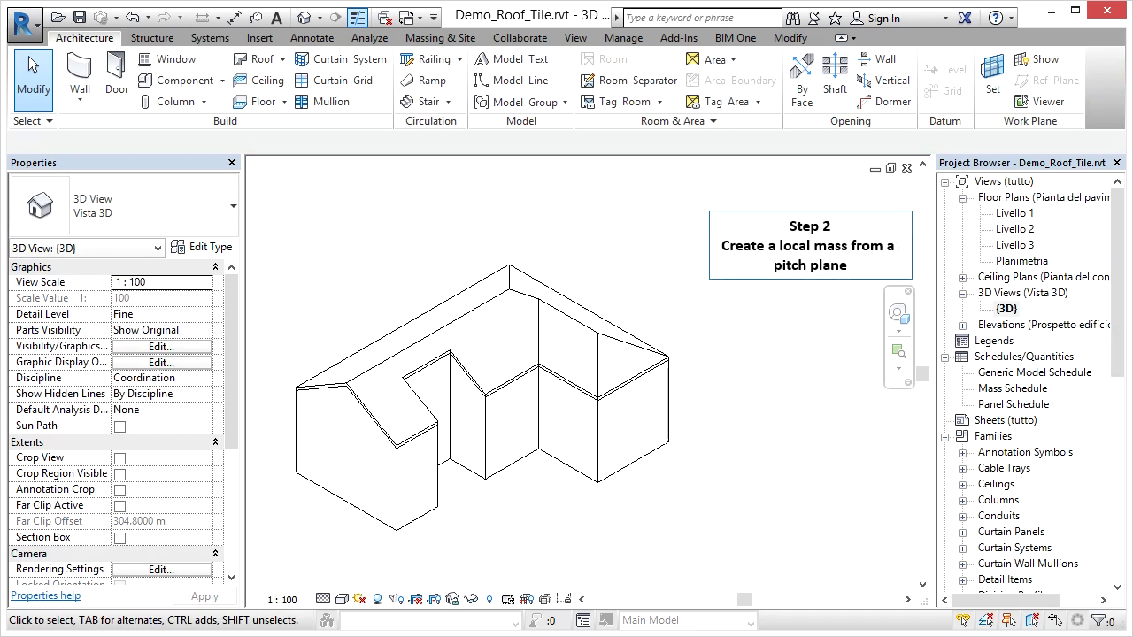
Start an in-place element in the Mass category and name it Roof Pitch 1
left_click(222, 79)
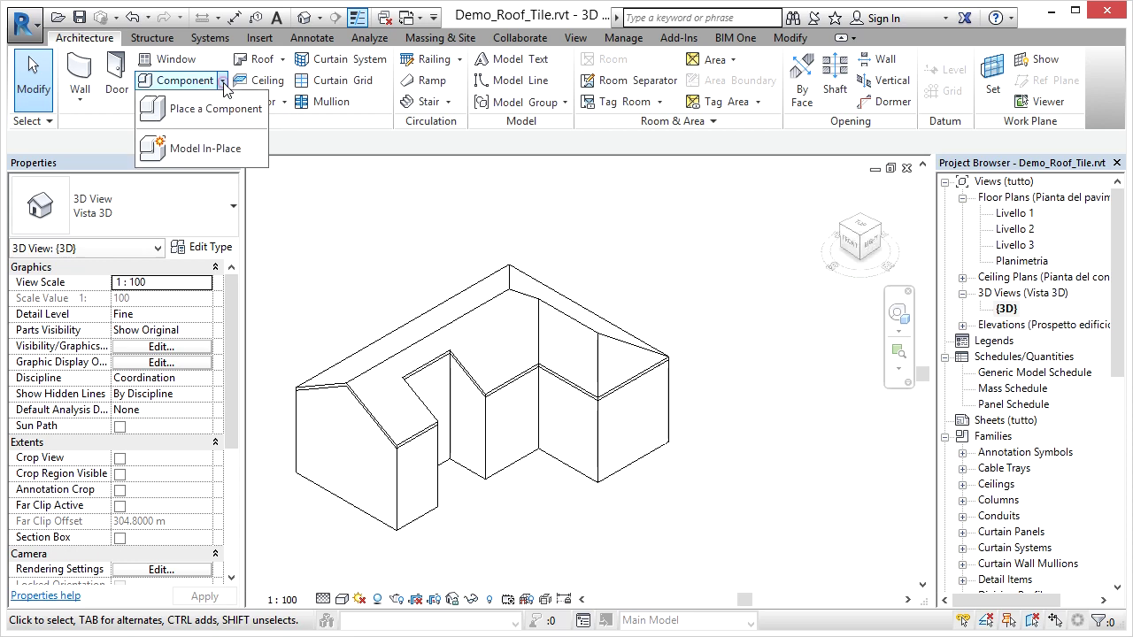
left_click(221, 151)
left_click_drag(818, 157, 792, 210)
left_click(282, 258)
left_click(715, 508)
type("Roof Pitch 1")
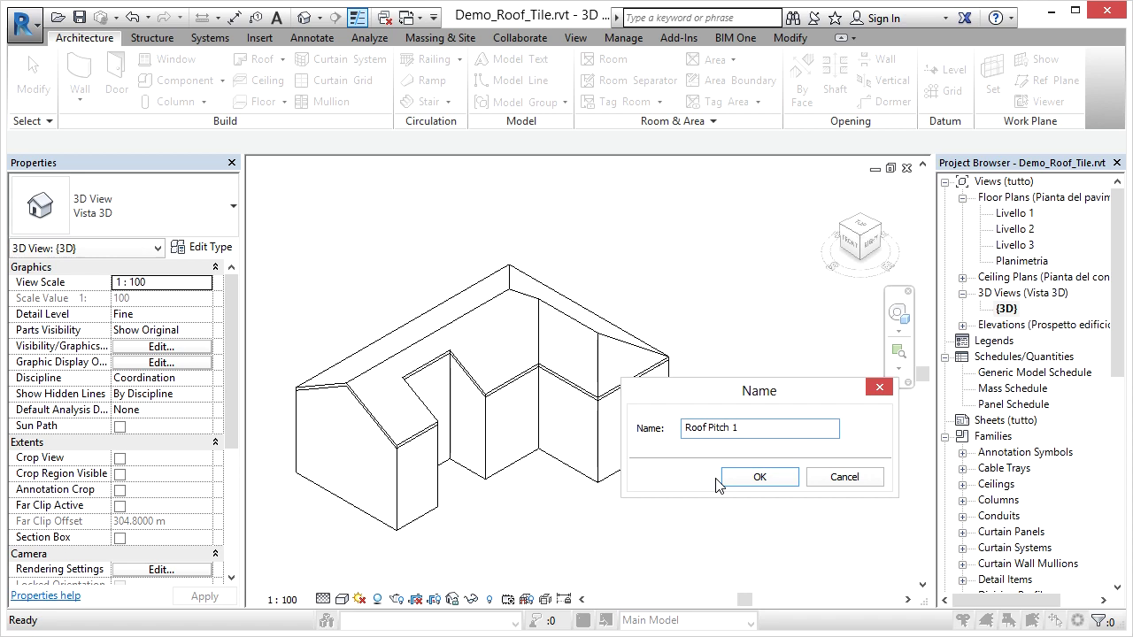
left_click(759, 477)
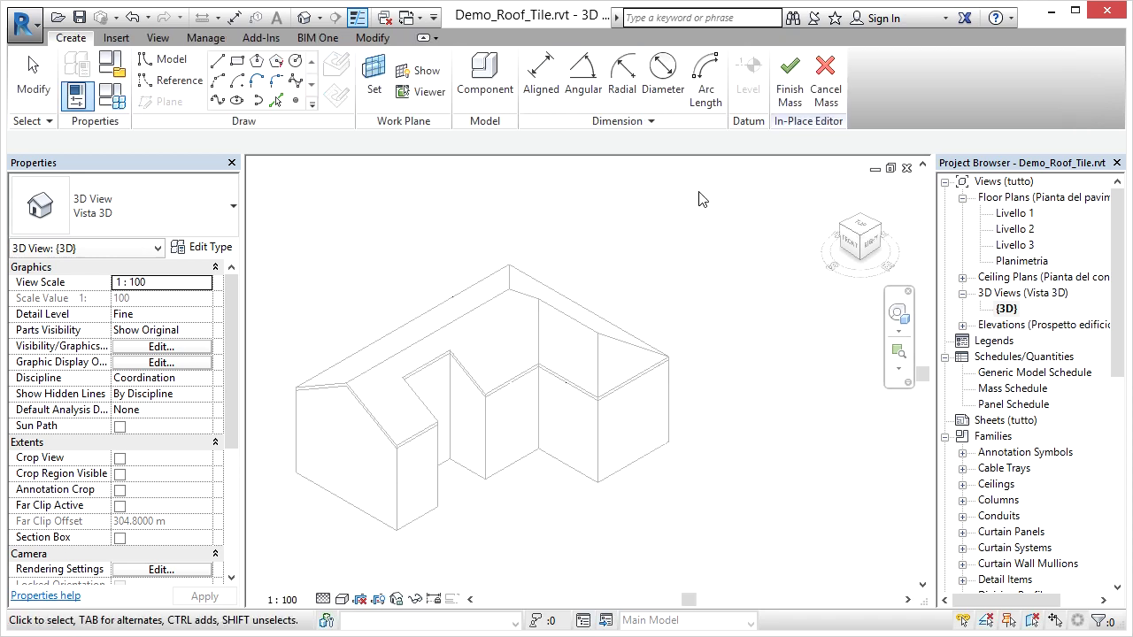
Use the roof's sloped face as work plane and pick its edge chain as model lines
left_click(374, 76)
left_click(425, 329)
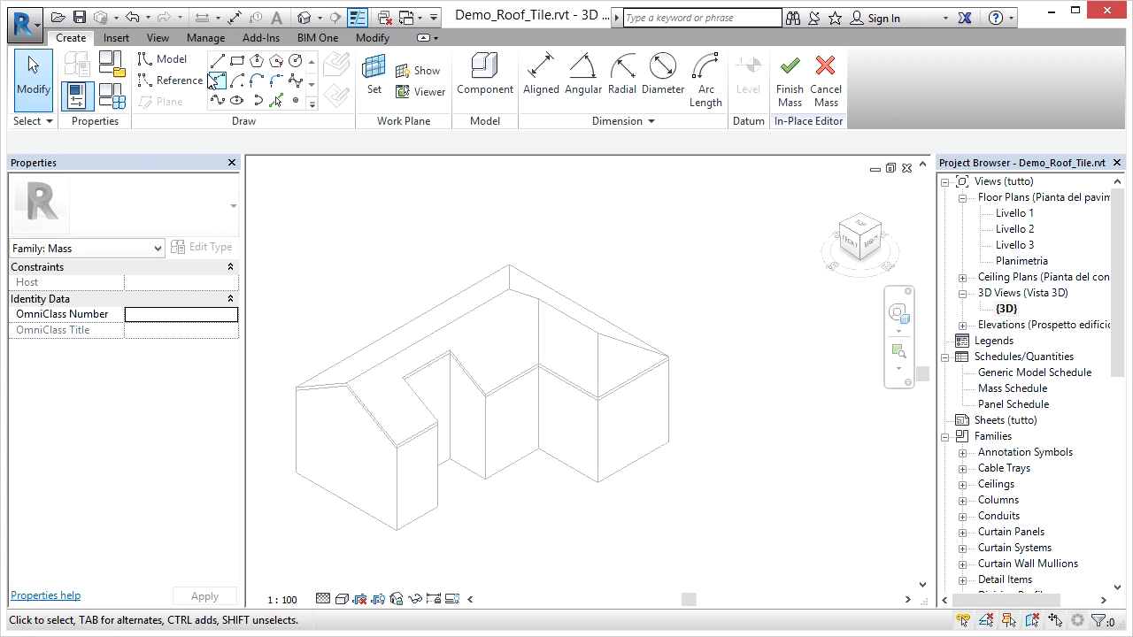
left_click(166, 59)
left_click(275, 100)
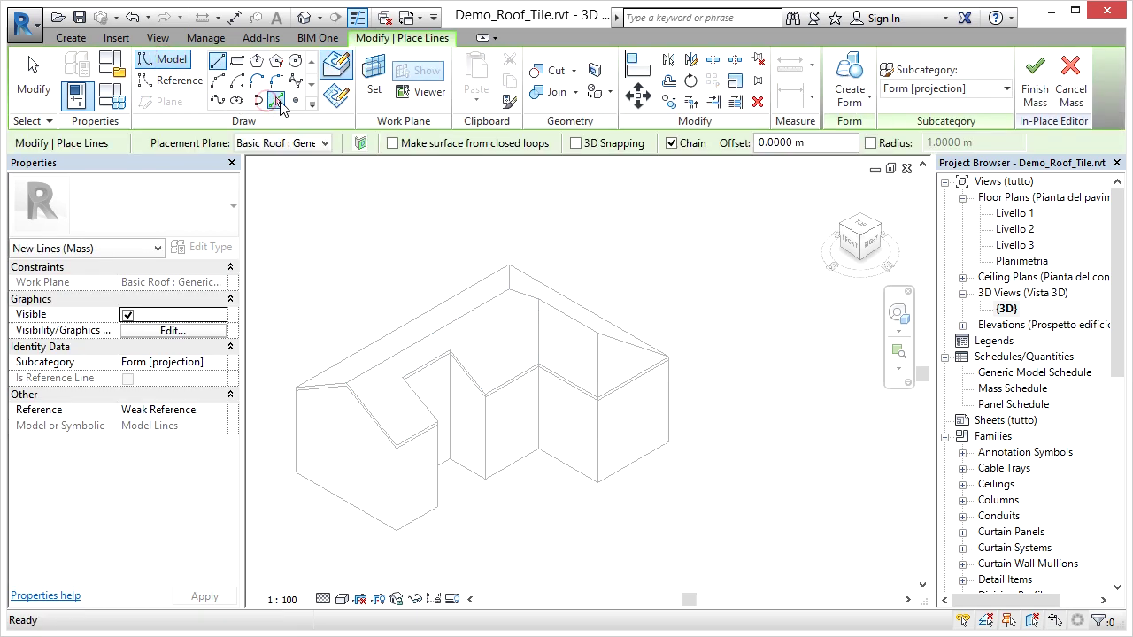
key("Tab")
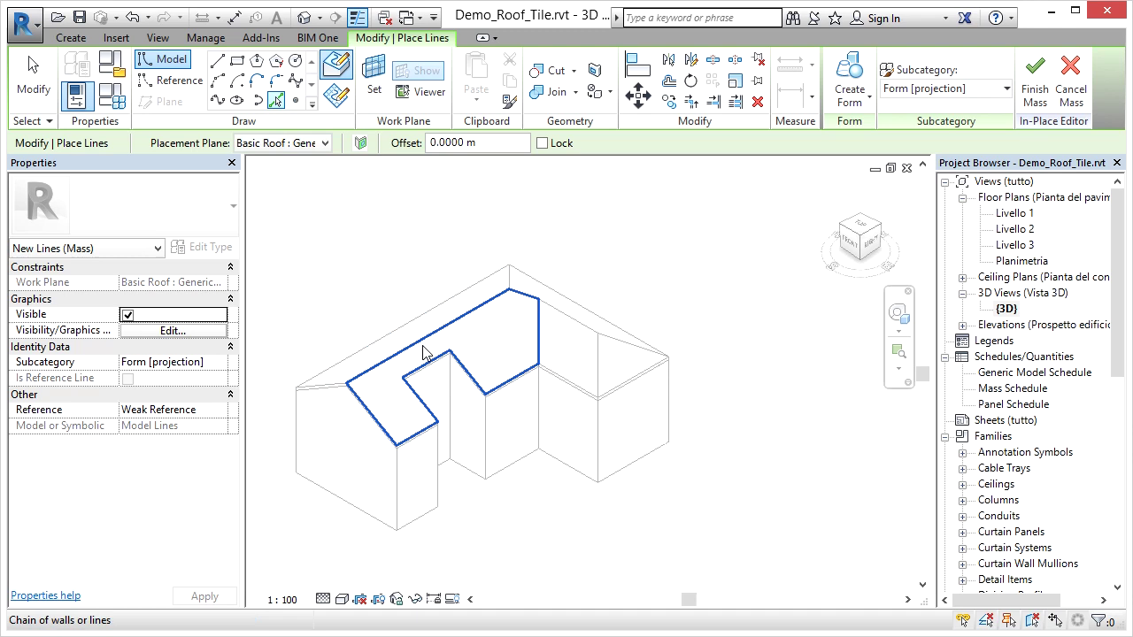
left_click(423, 349)
key("Escape")
key("Escape")
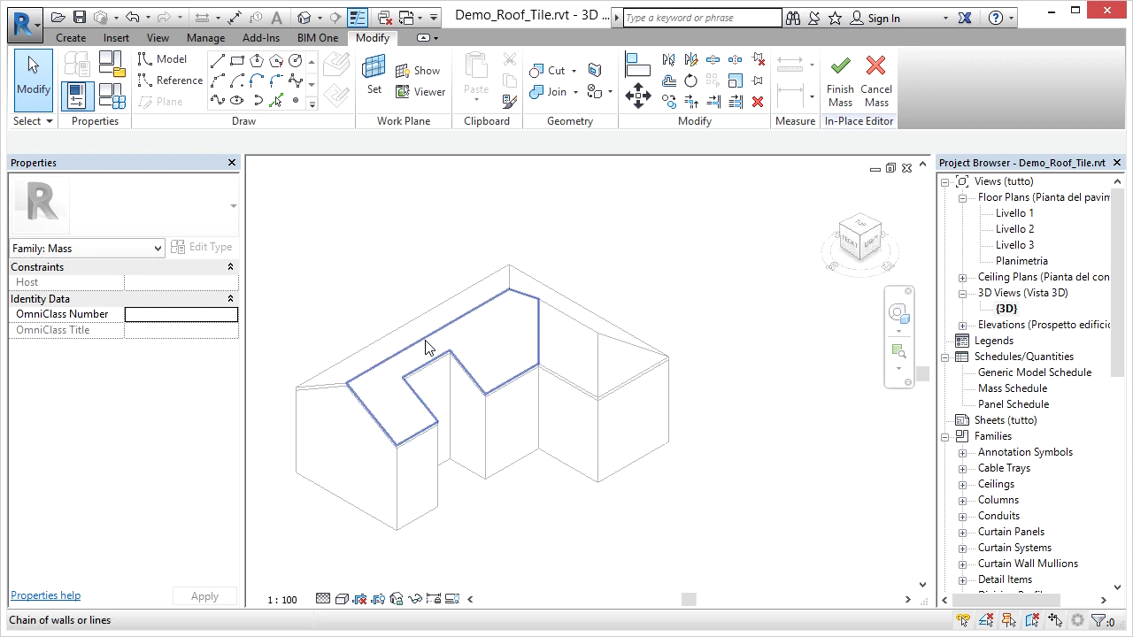
Move the long ridge-side outline line by 0.1 m
left_click(425, 347)
key("m")
key("v")
scroll(432, 356, "up", 2)
left_click(485, 319)
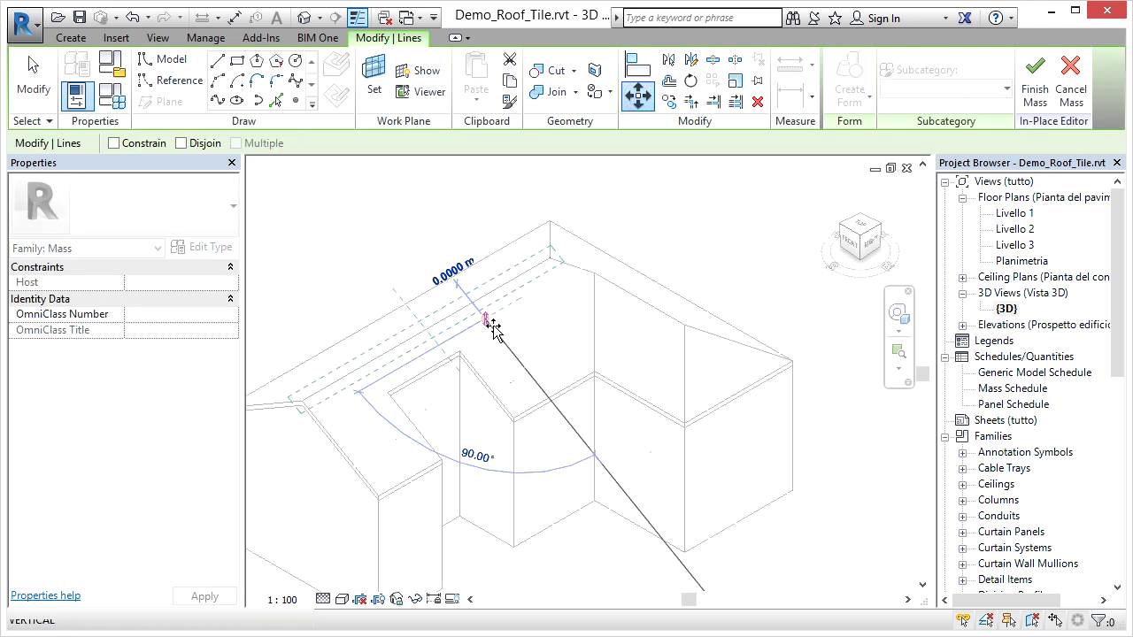
type(".1")
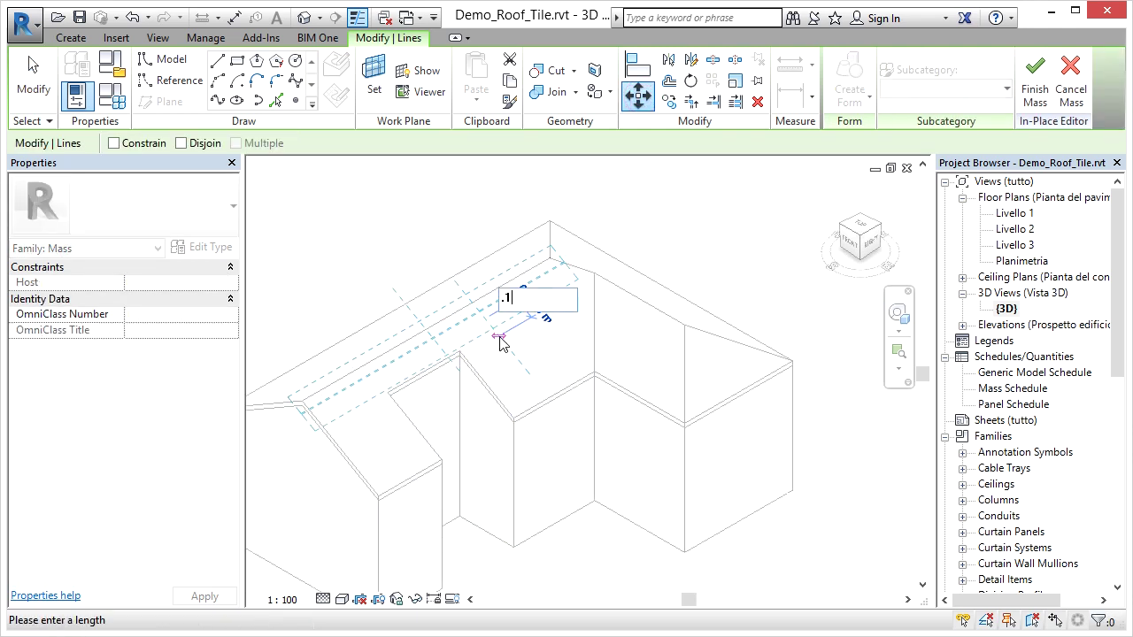
key("Return")
key("Escape")
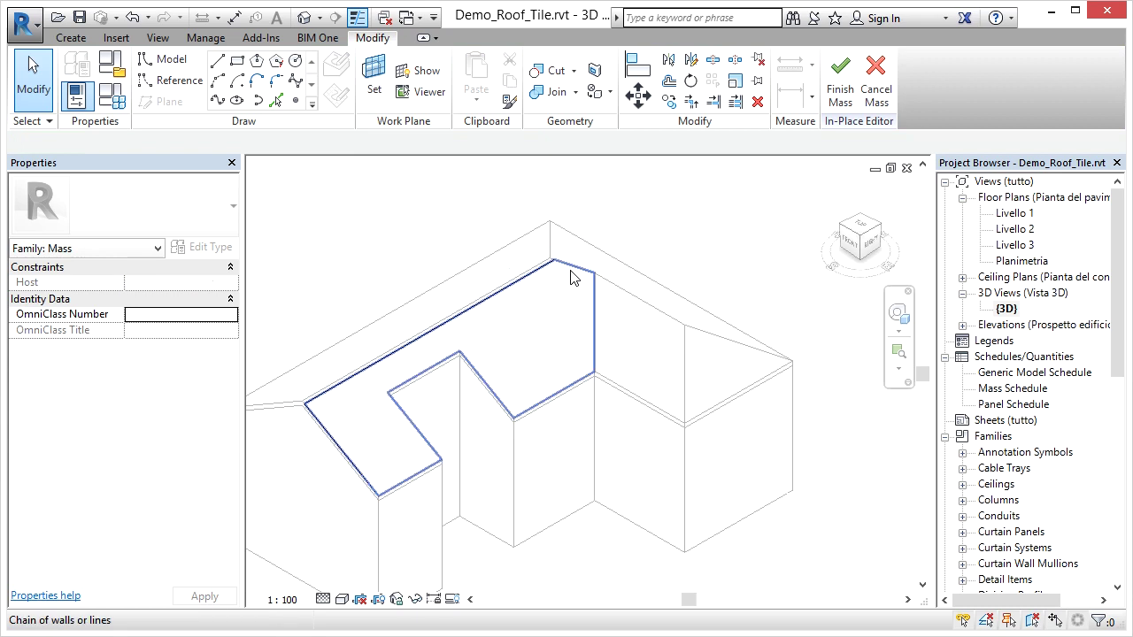
Move the short corner roof-edge segment by 0.5 m
left_click(573, 276)
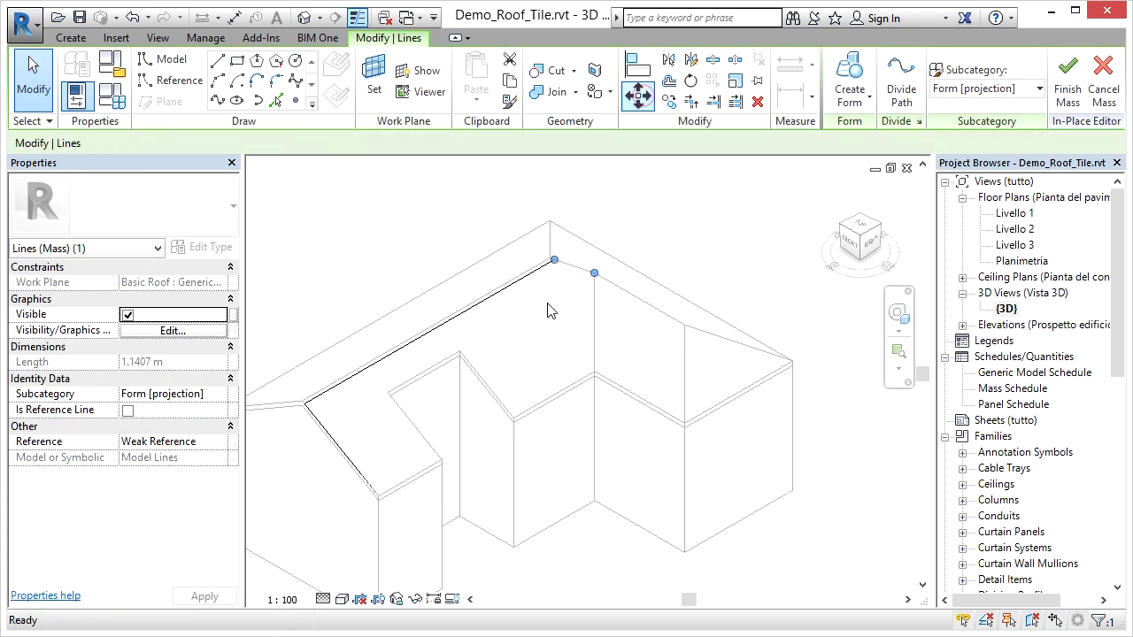
key("m")
key("v")
scroll(567, 287, "up", 1)
scroll(577, 278, "up", 2)
left_click(571, 274)
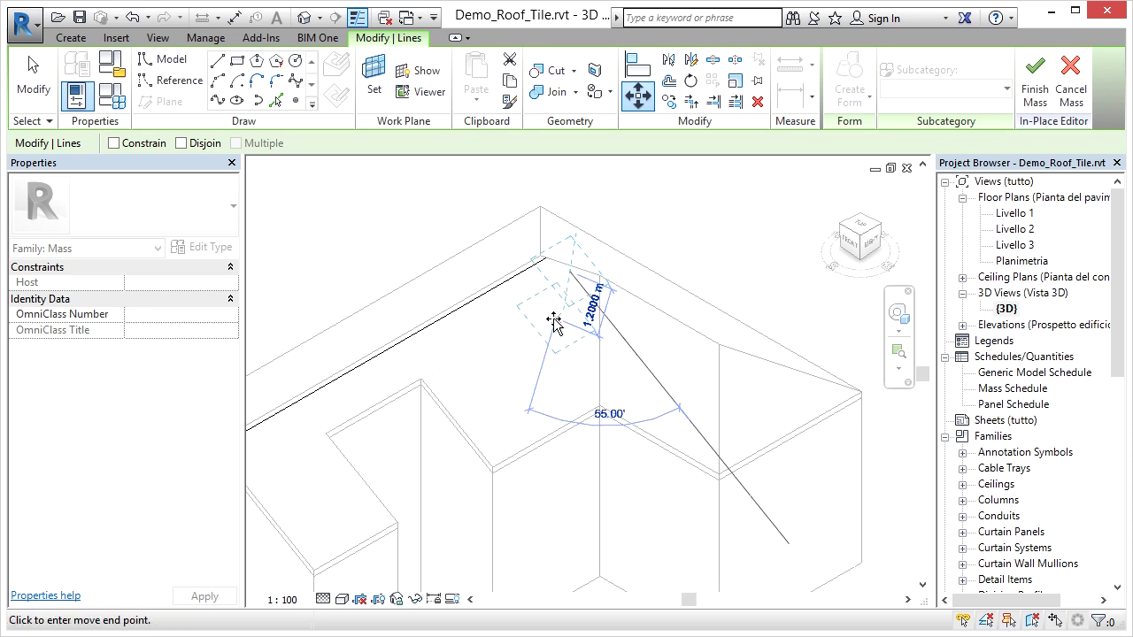
type("0.5")
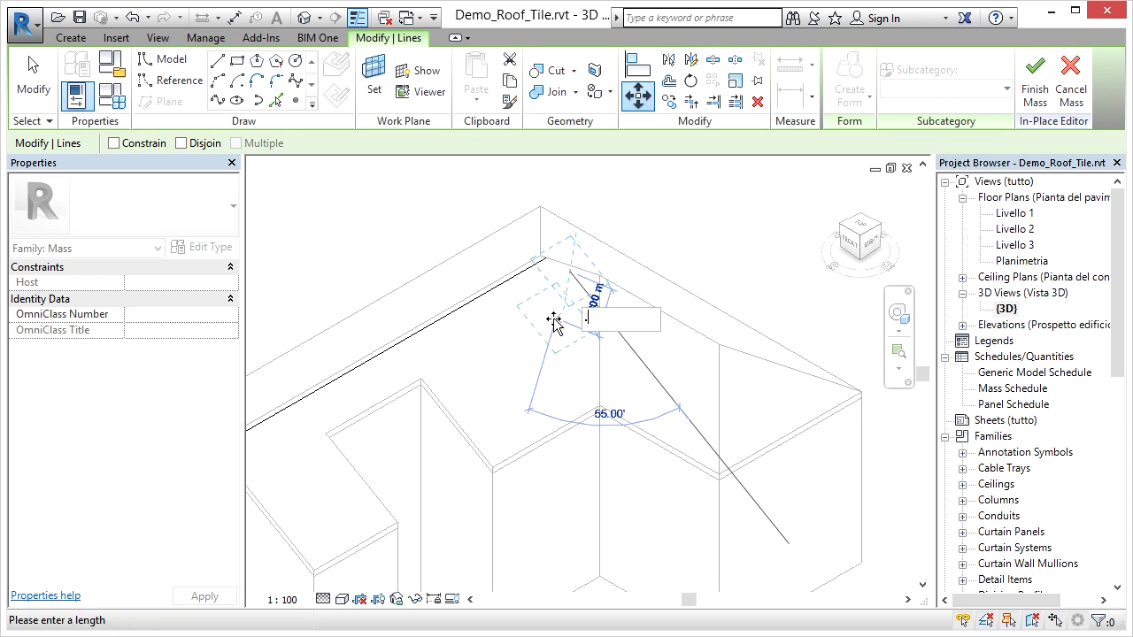
key("Return")
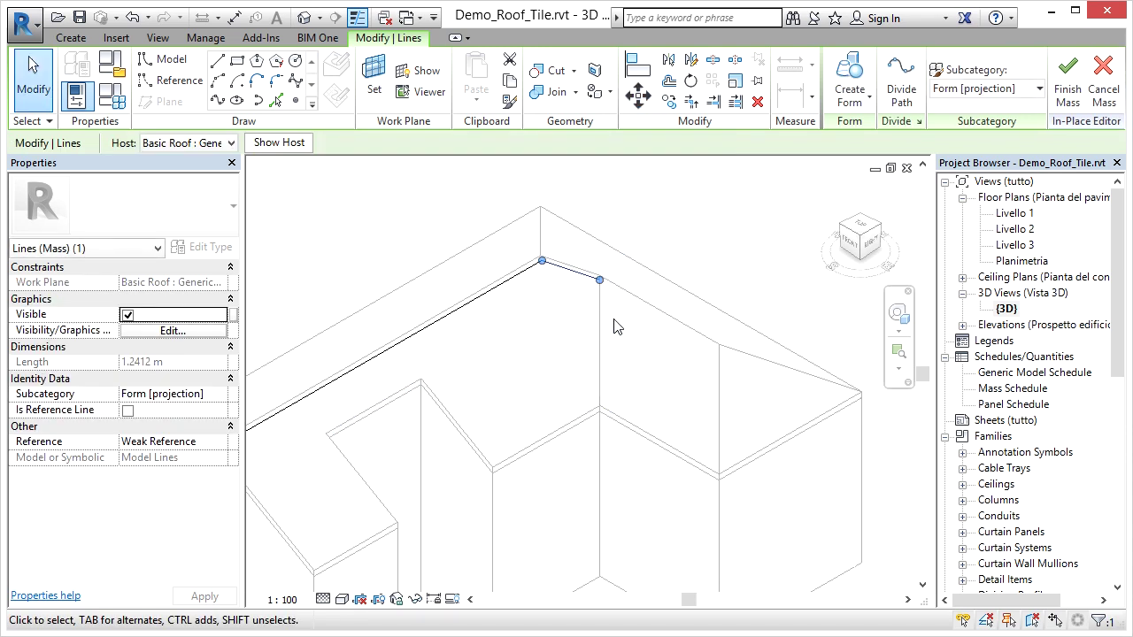
Move the long roof-edge line 0.1 m, then reselect the whole outline chain
key("Tab")
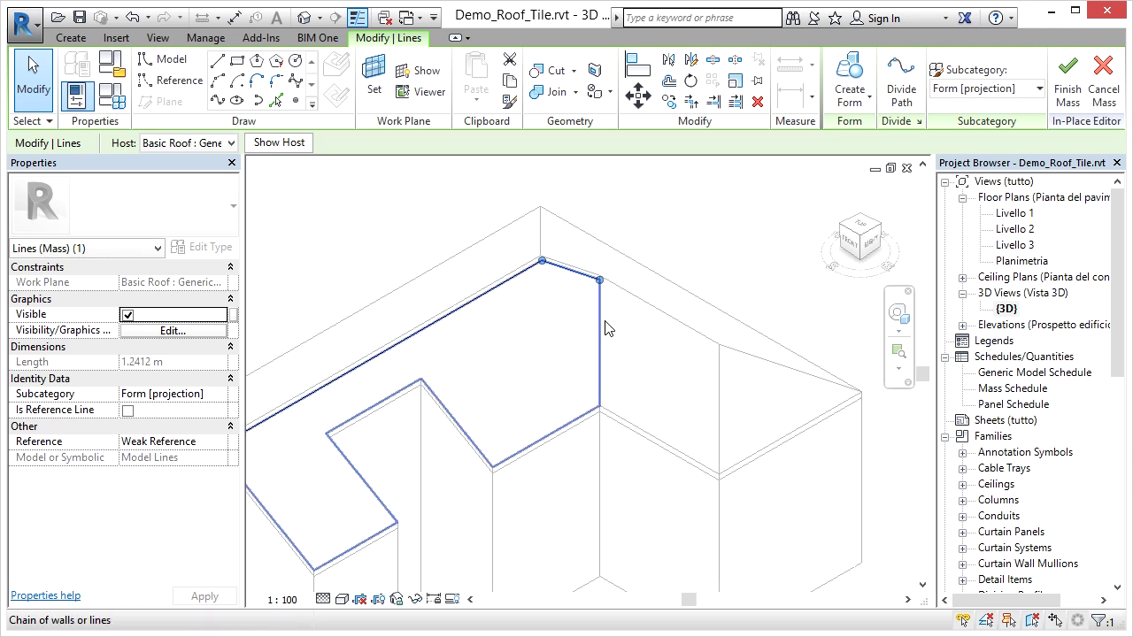
key("m")
key("v")
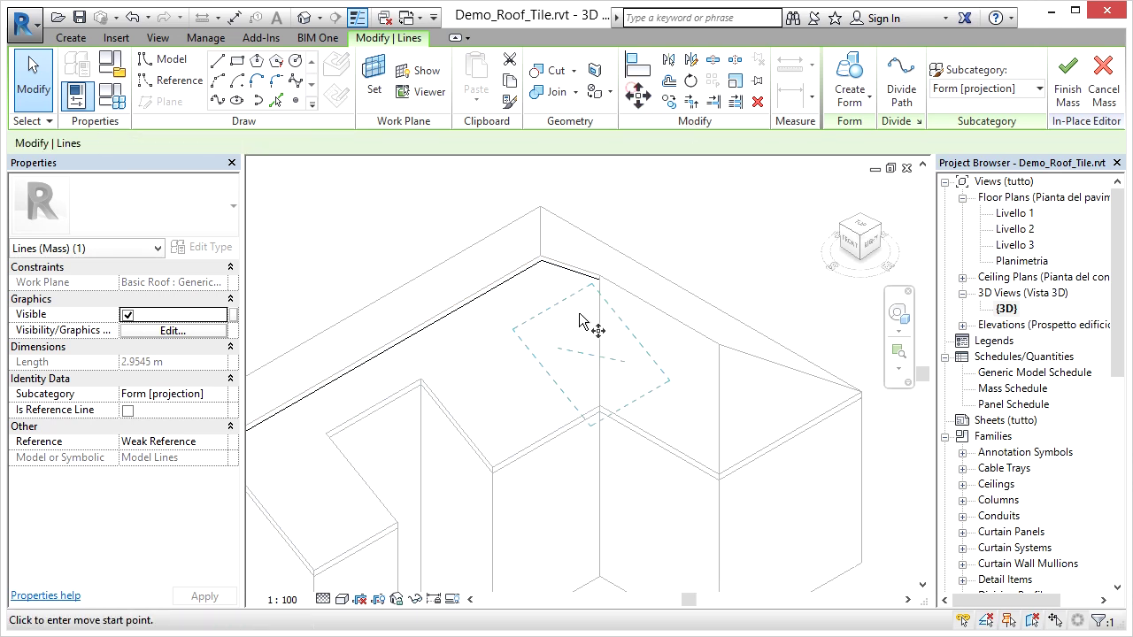
left_click(580, 321)
type(".1")
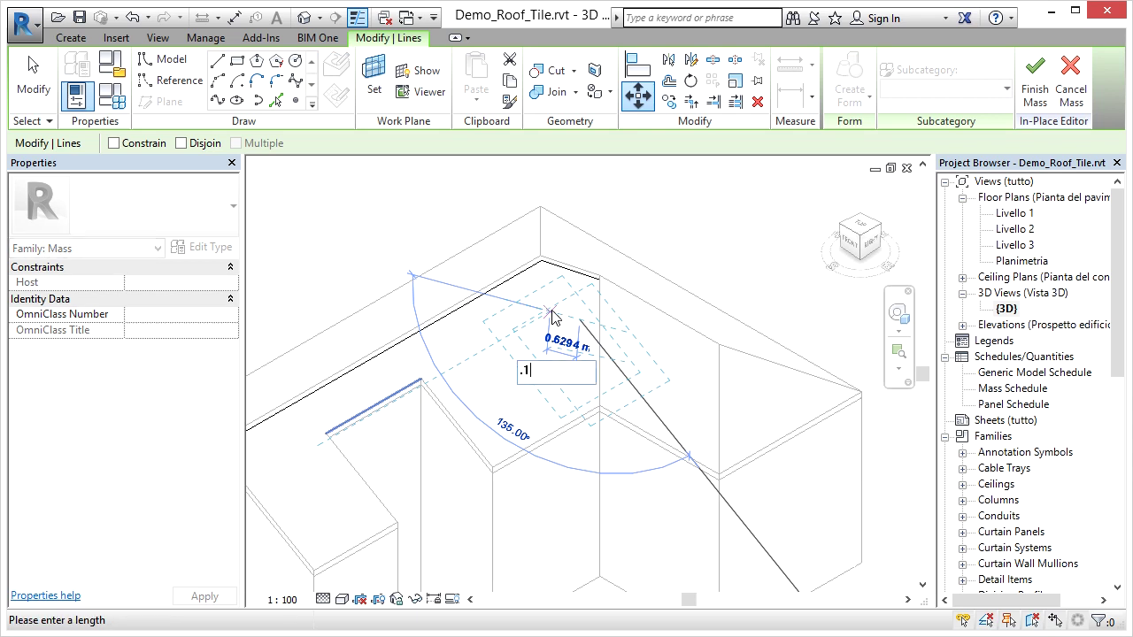
key("Return")
key("Escape")
scroll(571, 334, "down", 1)
key("Tab")
left_click(529, 295)
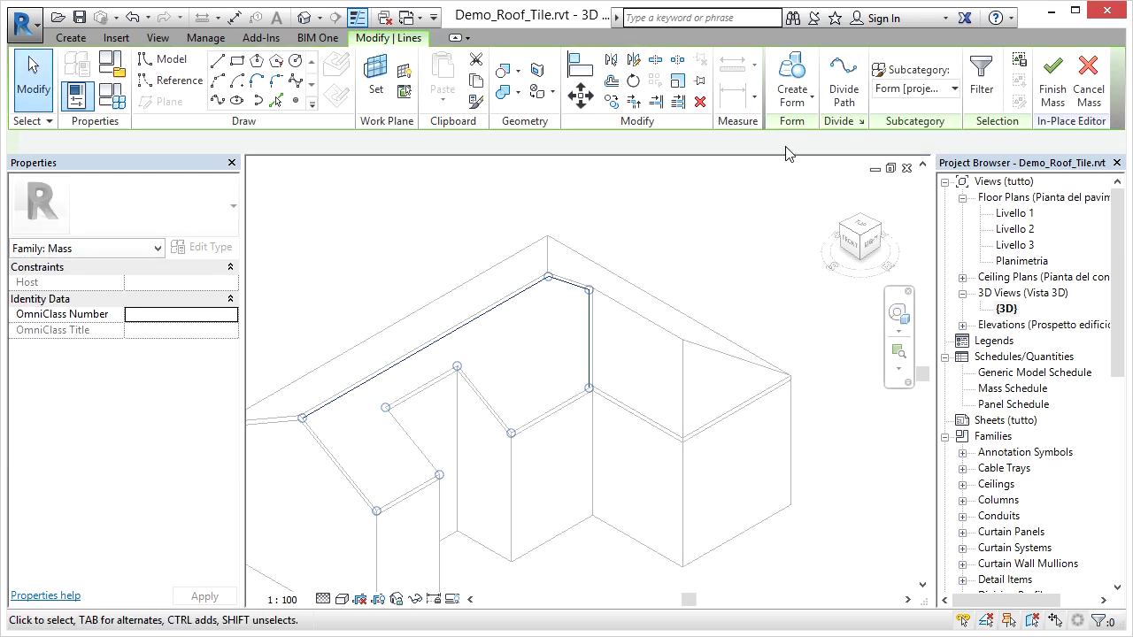
Create a solid form from the outline and change its height from 3.0 m to 0.1 m
left_click(792, 95)
left_click(801, 159)
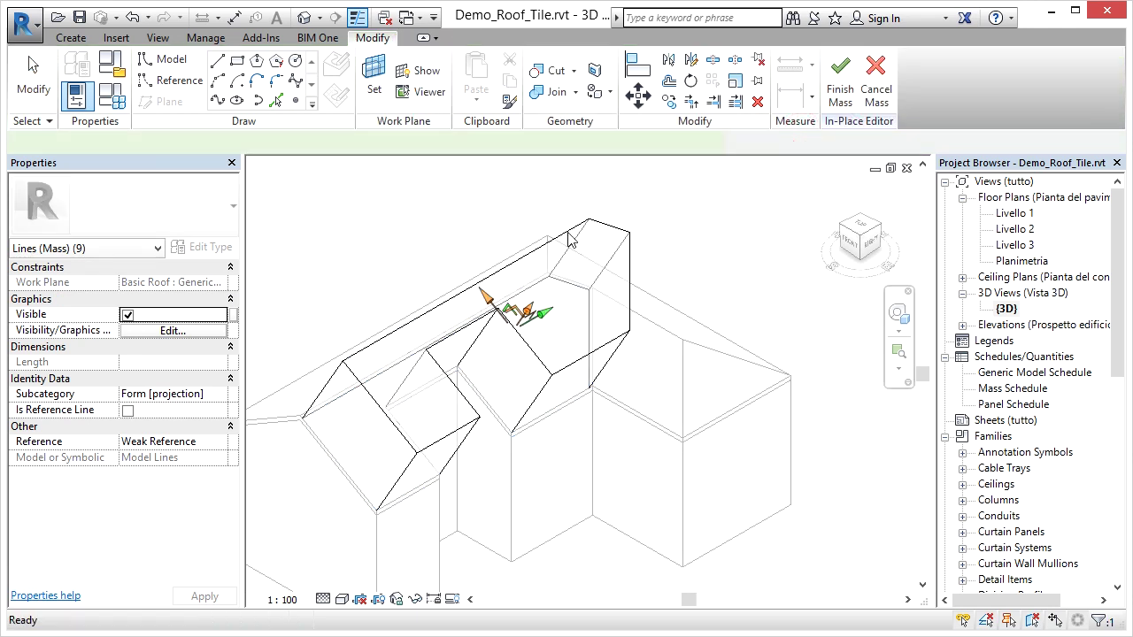
left_click(593, 222)
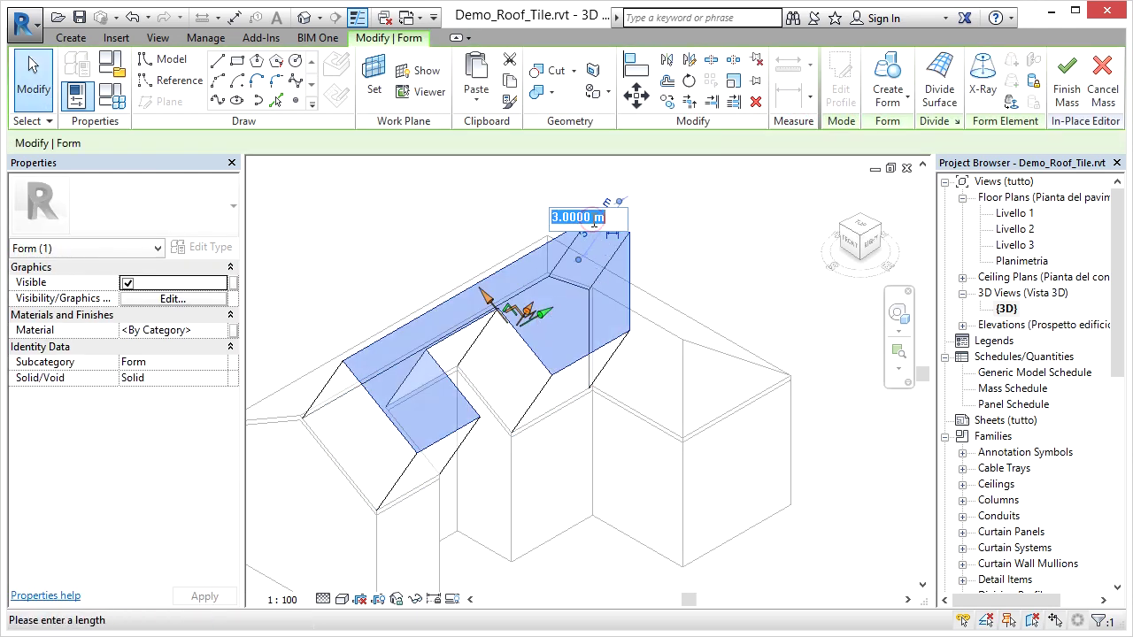
type("0.1")
key("Return")
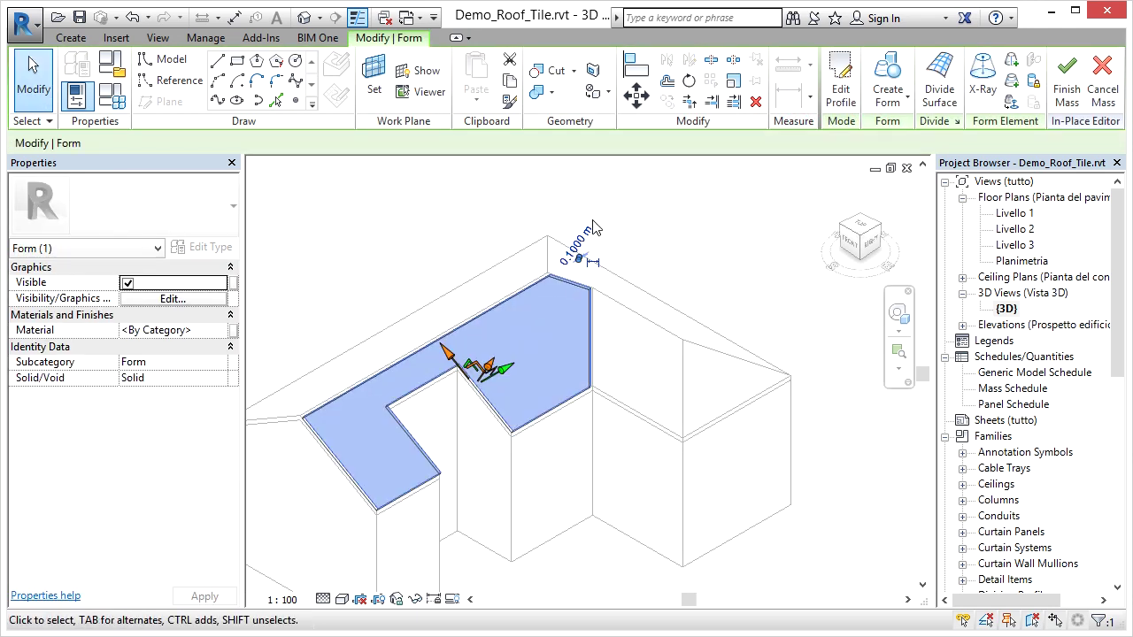
key("Escape")
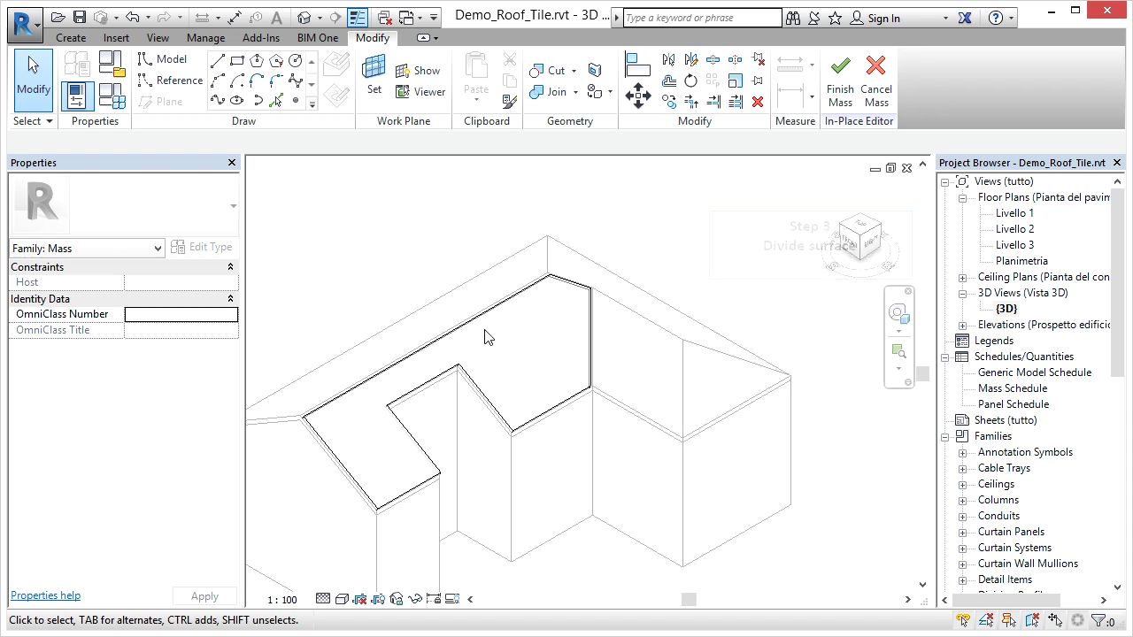
Divide the slab's top face and switch the U grid to a fixed 0.36 m distance
left_click(580, 342)
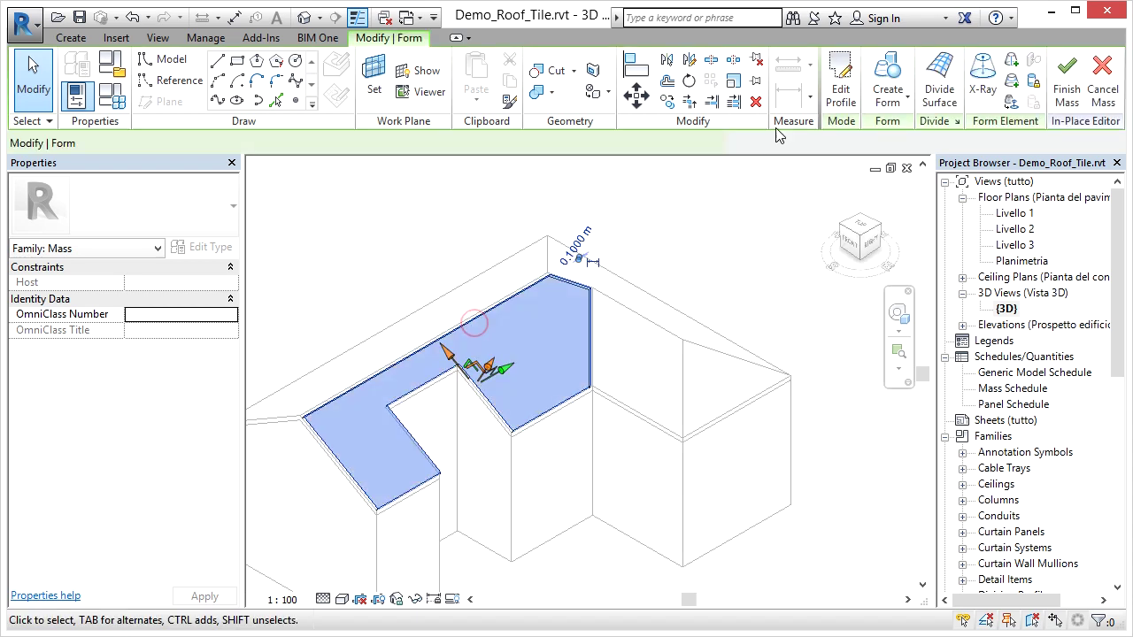
left_click(931, 94)
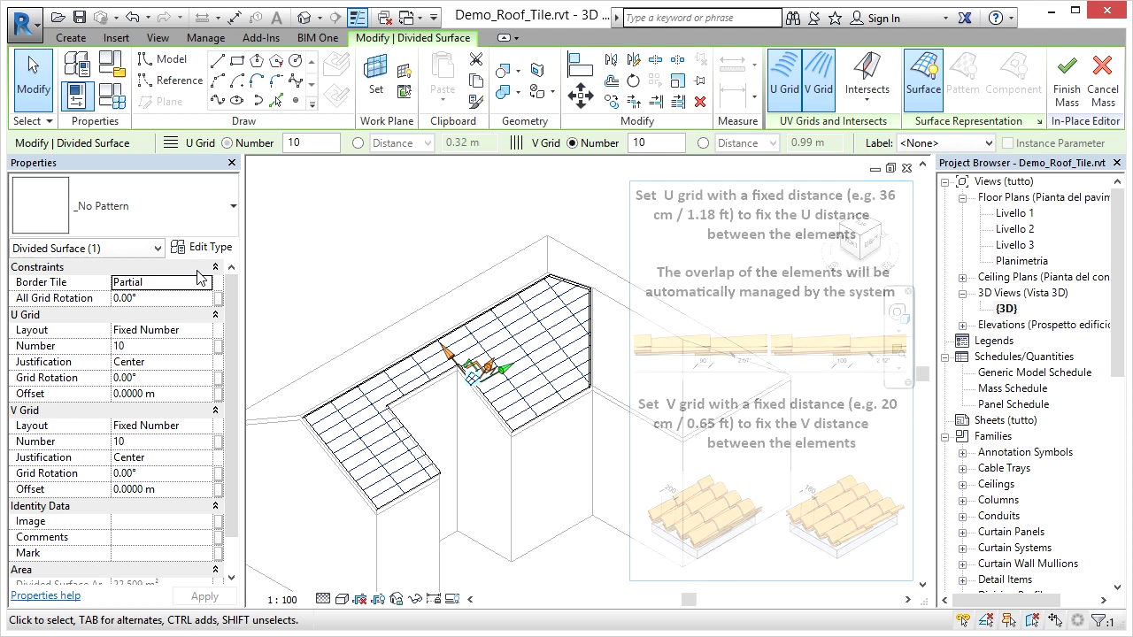
left_click(358, 142)
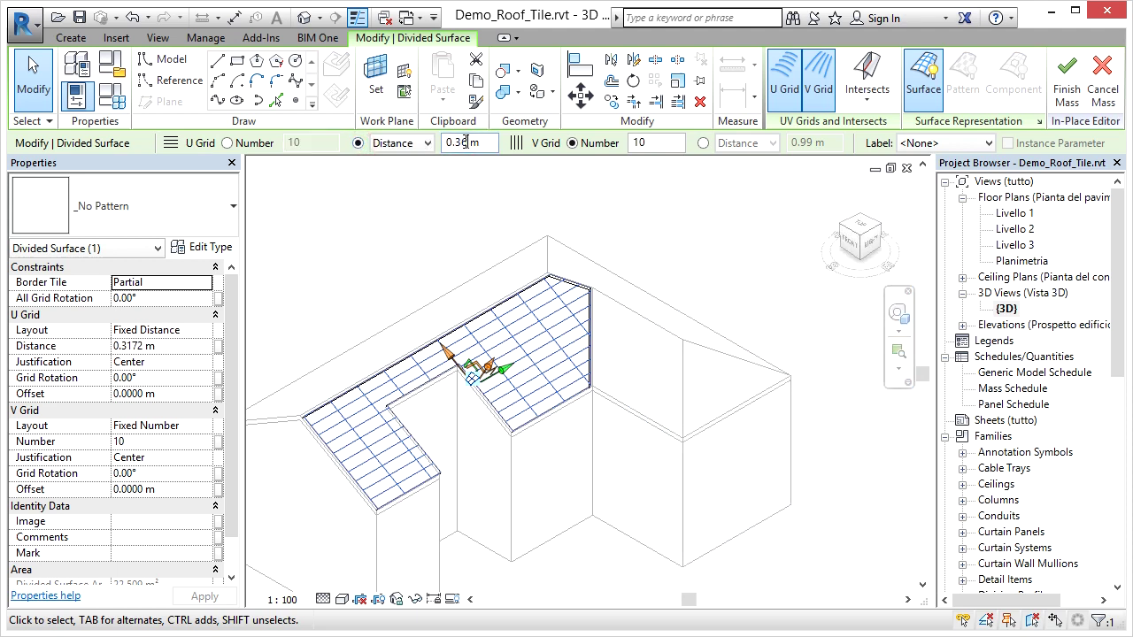
Confirm 0.36 m U spacing and set the V grid to a fixed 0.20 m distance
key("Return")
left_click(703, 143)
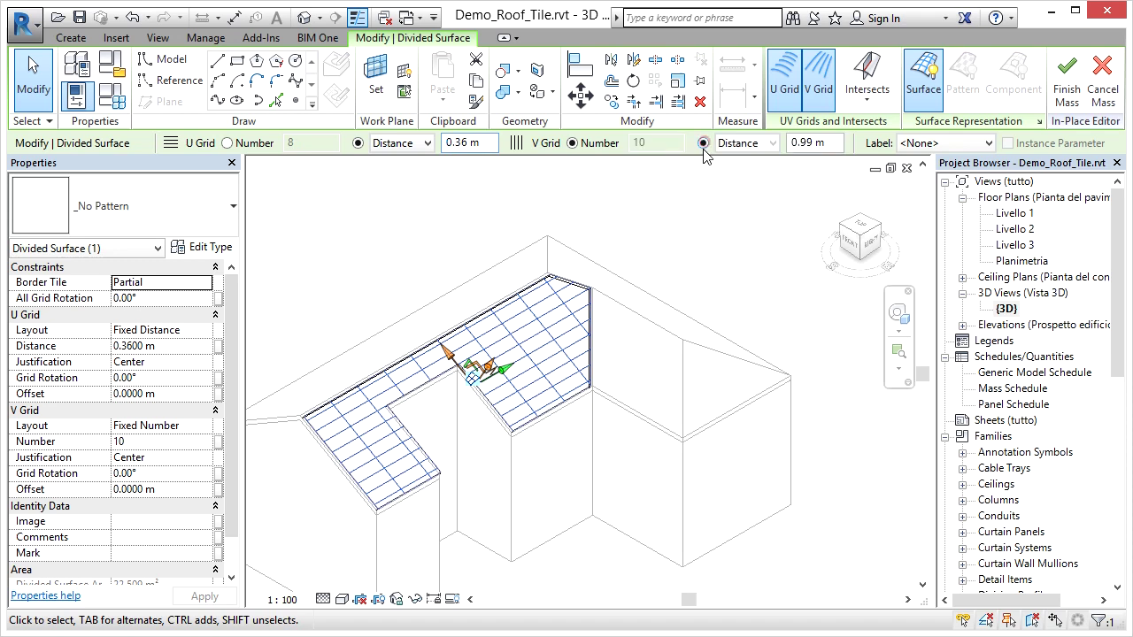
double_click(811, 146)
type("20")
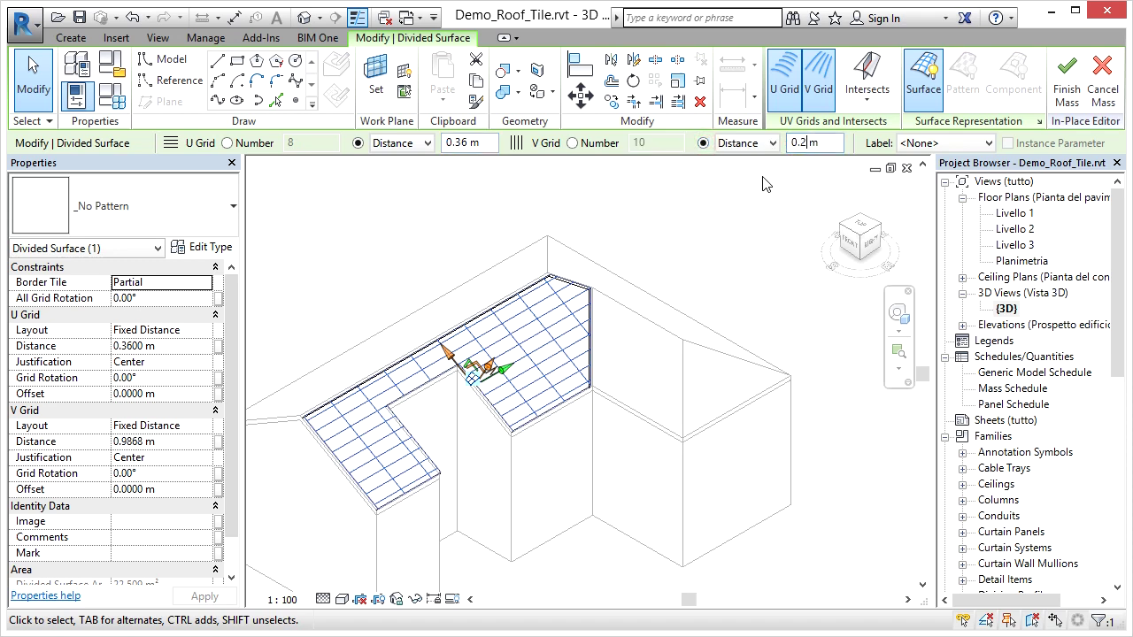
key("Return")
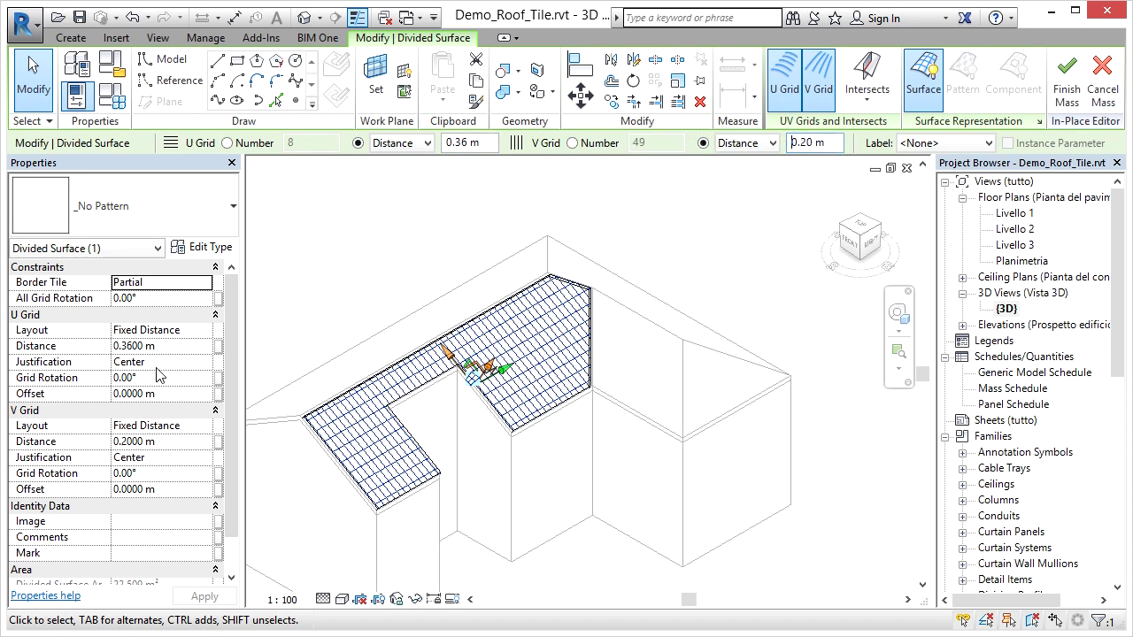
Justify both U and V grids to End and set All Grid Rotation to 180°
left_click(203, 362)
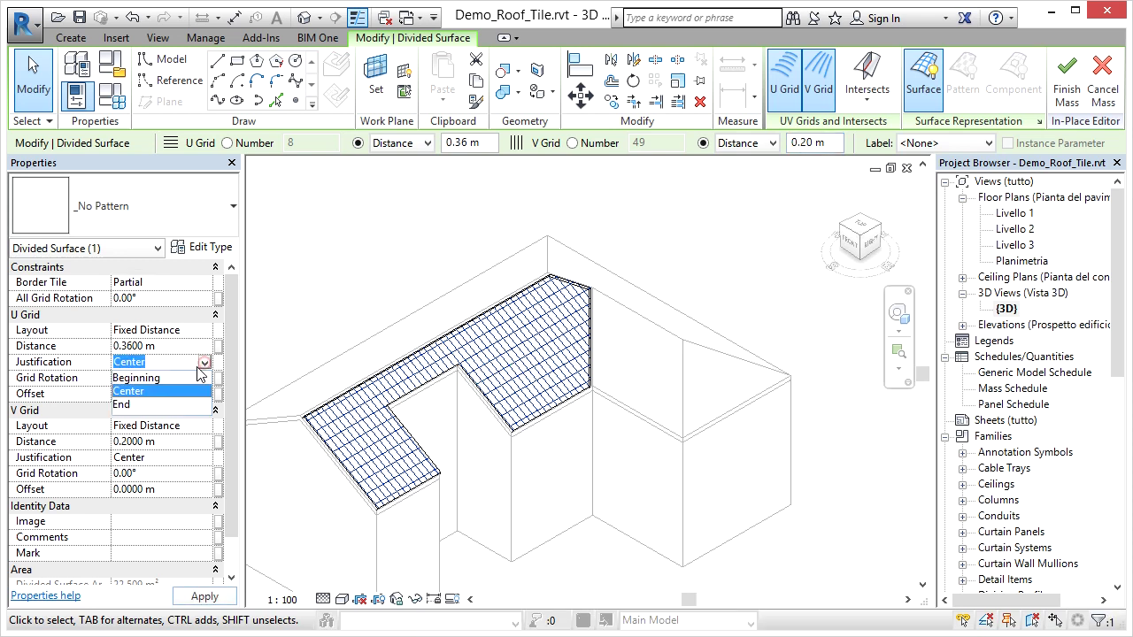
left_click(122, 405)
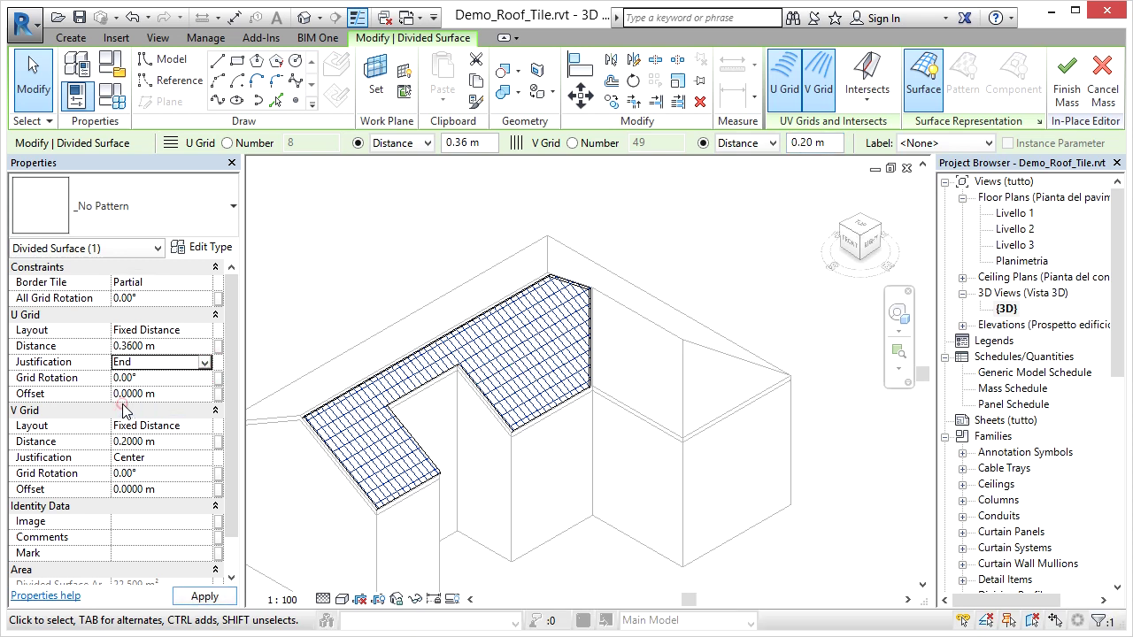
left_click(207, 456)
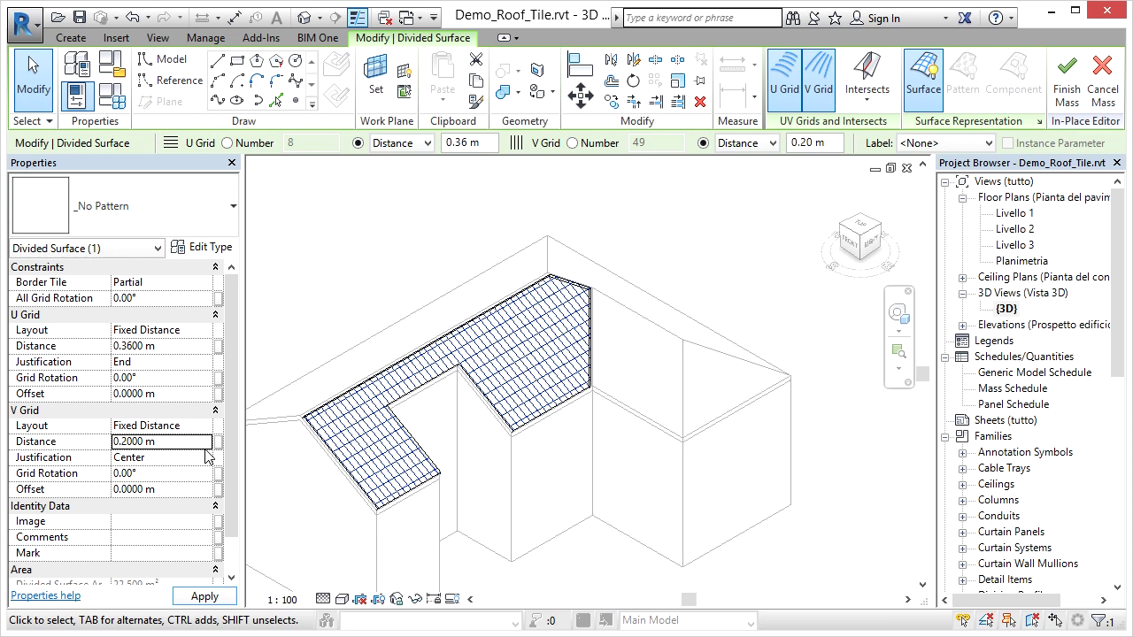
left_click(204, 458)
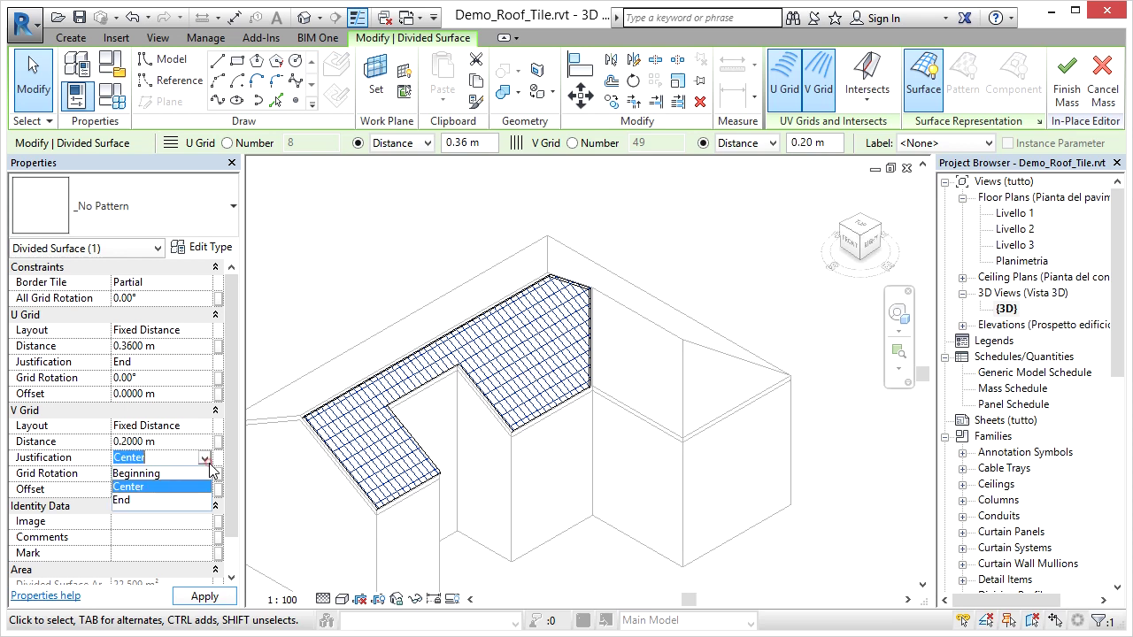
left_click(122, 500)
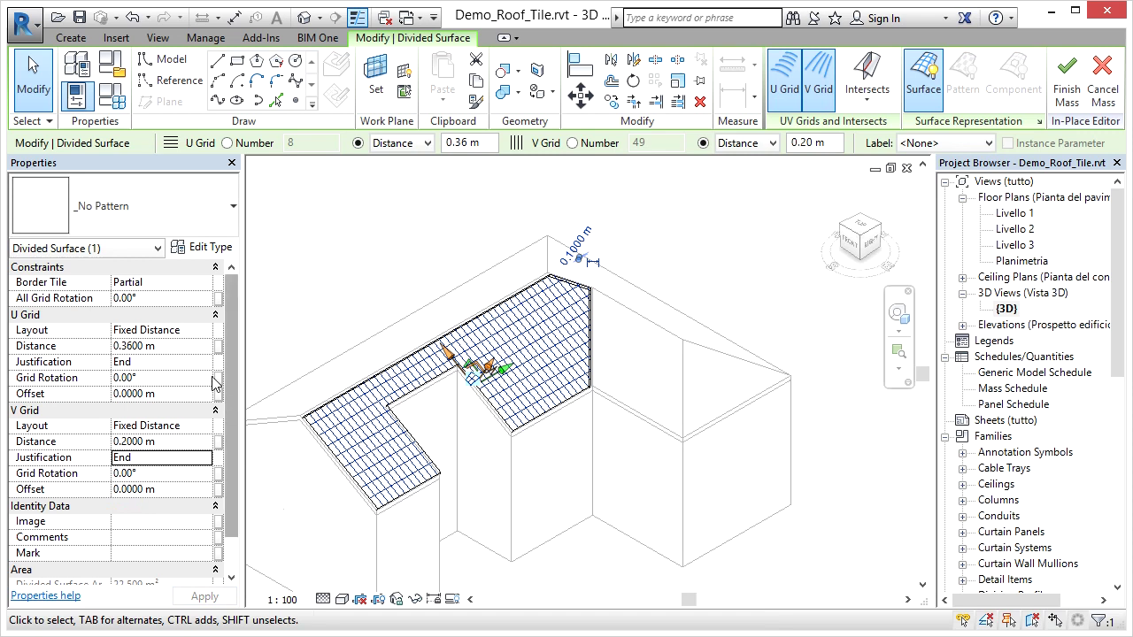
left_click(119, 298)
type("180")
key("Return")
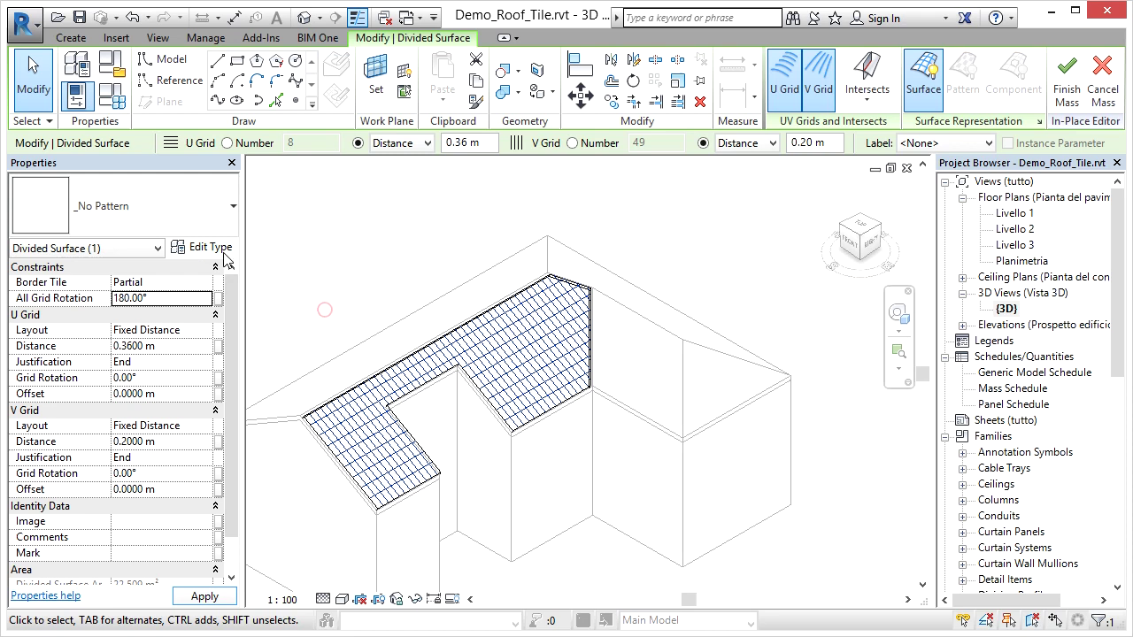
Apply the D4H_ARC_PAN_RoofTilesCoppi : Coppi_e_canali pattern to the divided surface
left_click(213, 218)
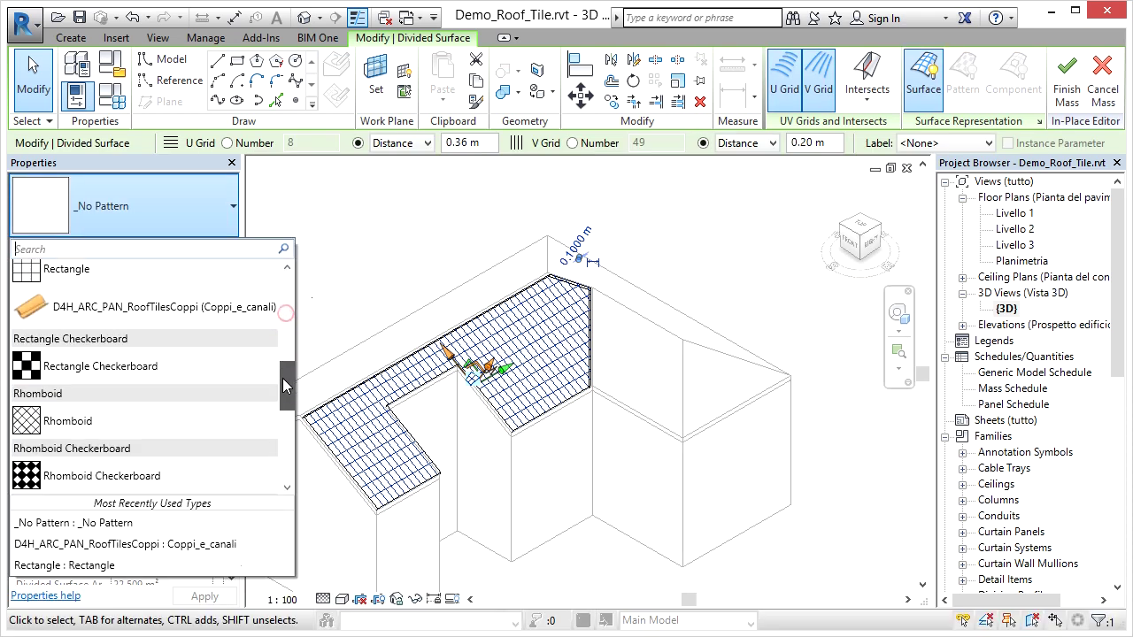
left_click_drag(289, 301, 287, 379)
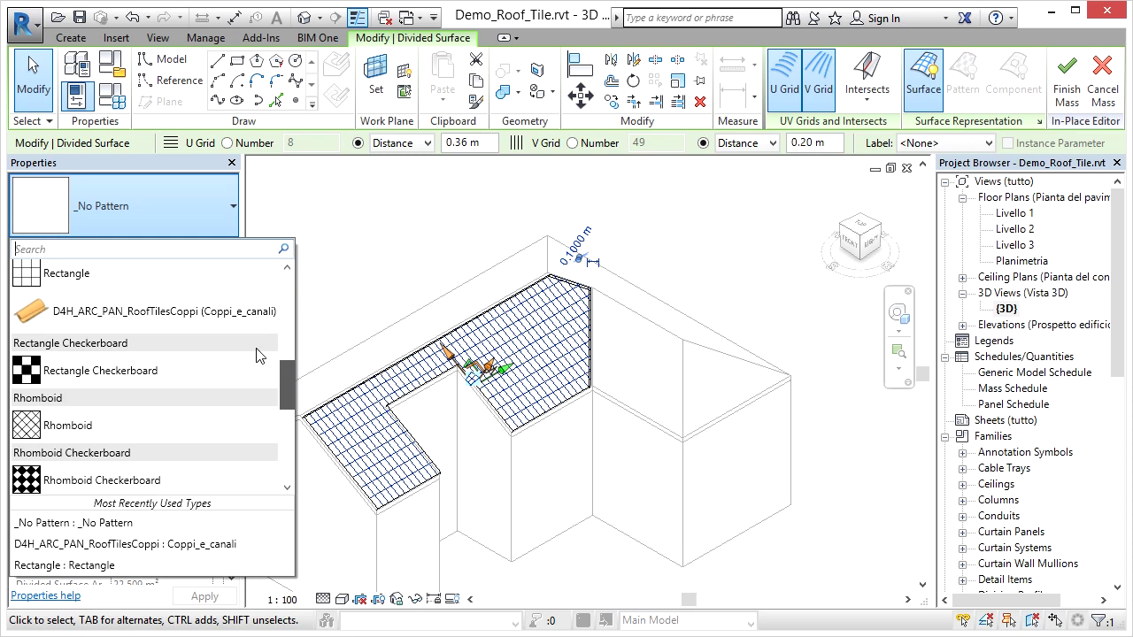
left_click(150, 318)
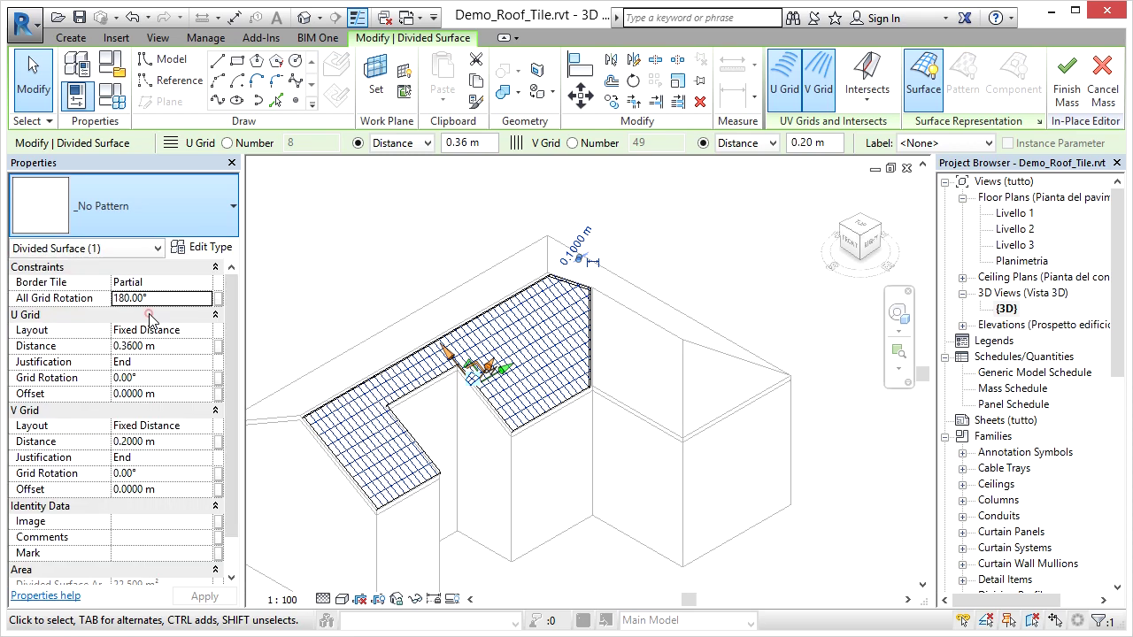
left_click(347, 289)
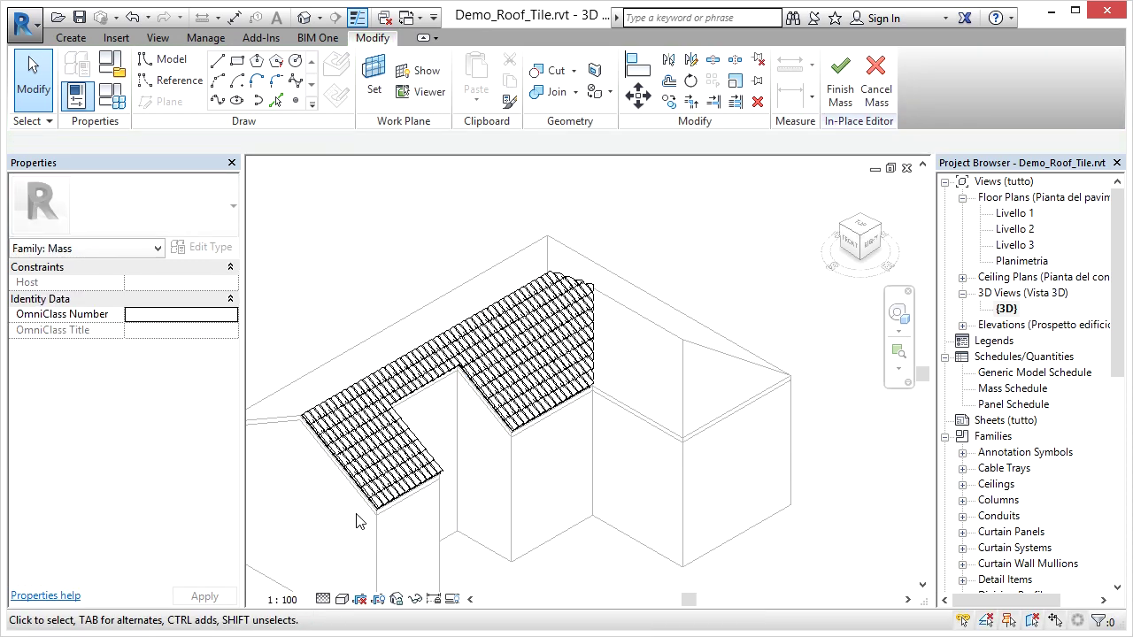
scroll(356, 522, "up", 2)
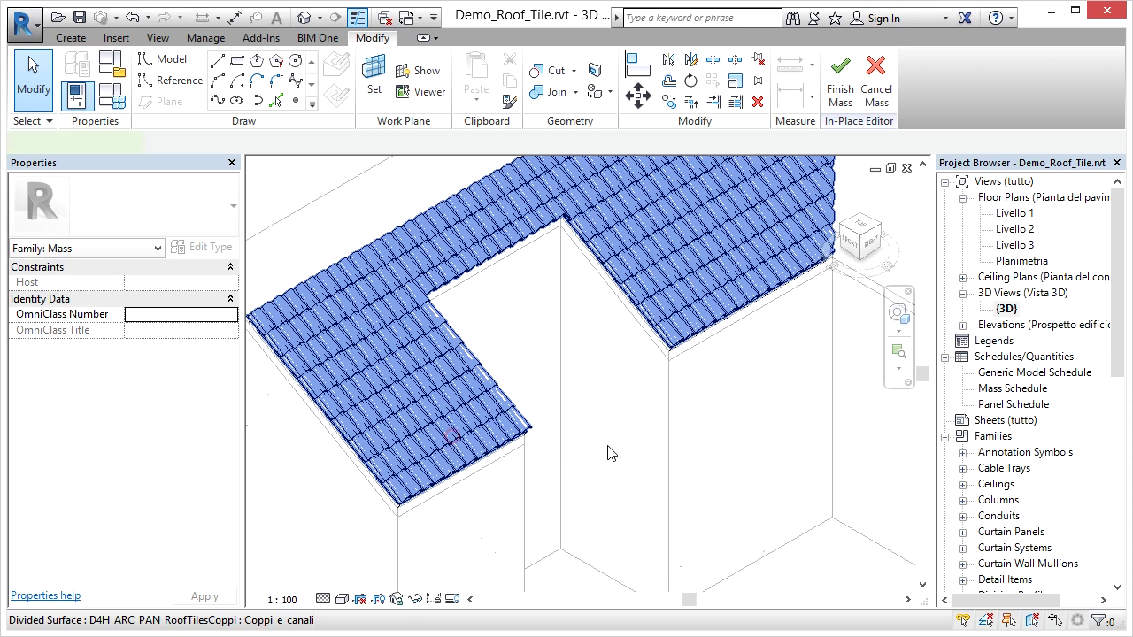
left_click(452, 437)
mouse_move(469, 474)
middle_mouse_down("shift")
mouse_move(458, 468)
mouse_move(622, 466)
middle_mouse_up("shift")
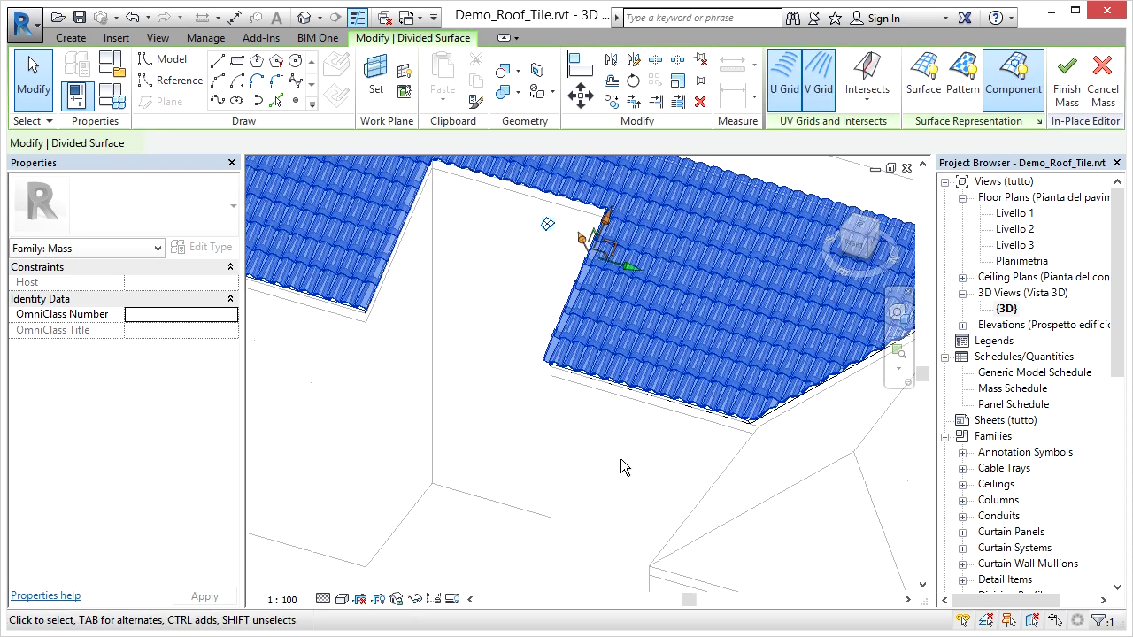
key("Escape")
mouse_move(788, 447)
middle_mouse_down()
mouse_move(814, 433)
mouse_move(559, 445)
middle_mouse_up()
scroll(641, 416, "up", 3)
middle_click_drag(642, 416, 634, 472, "shift")
scroll(634, 472, "down", 2)
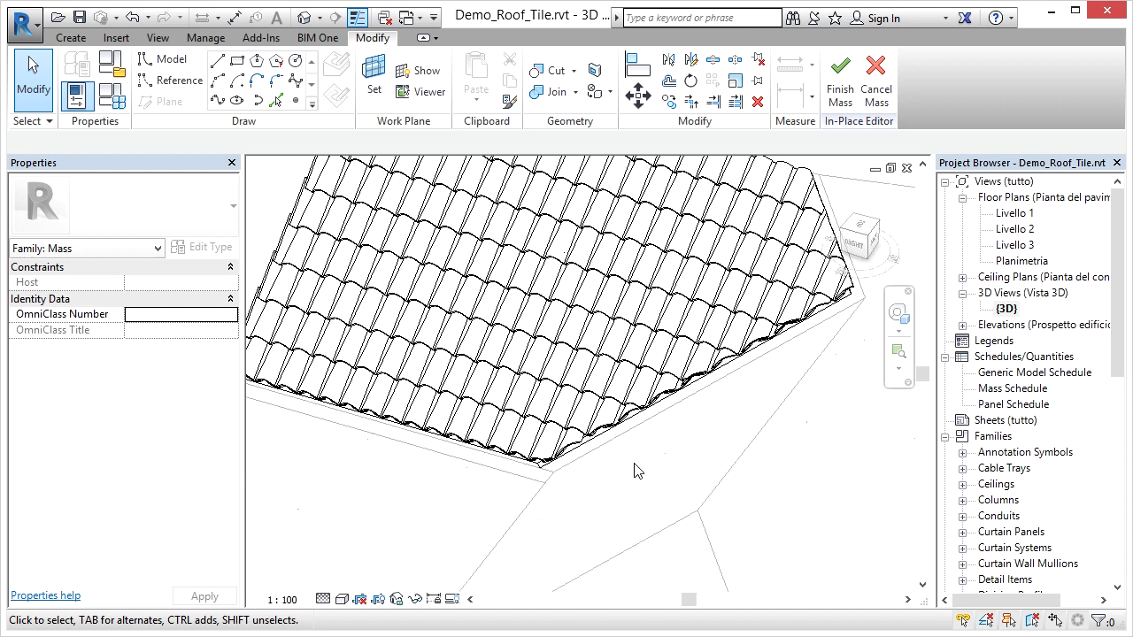
scroll(634, 472, "down", 2)
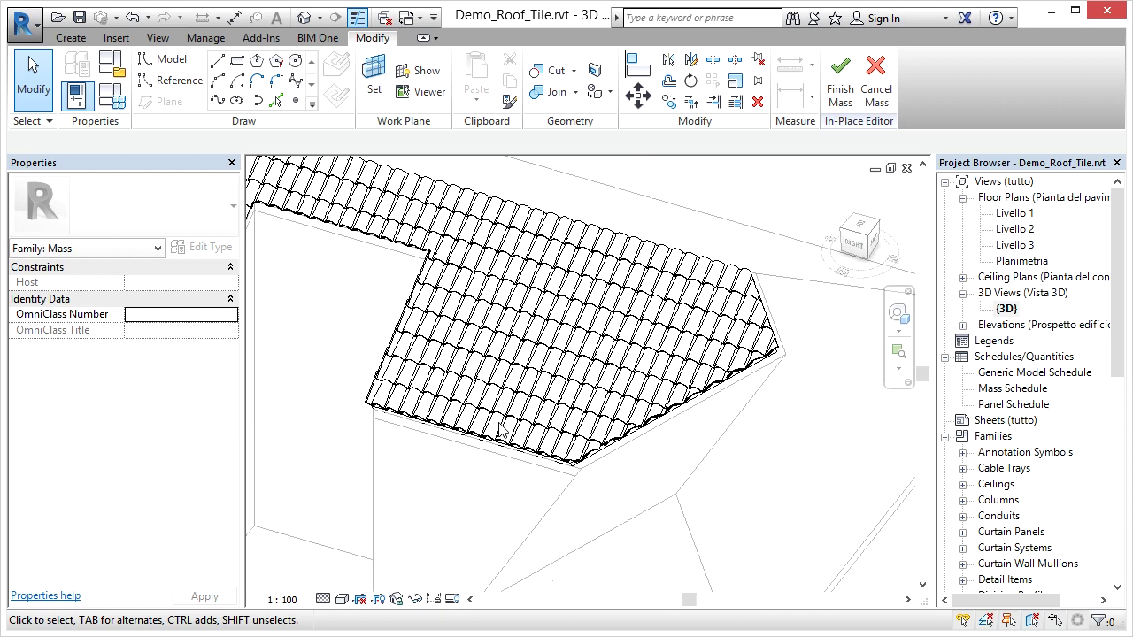
mouse_move(489, 390)
middle_mouse_down()
mouse_move(757, 411)
mouse_move(893, 392)
middle_mouse_up()
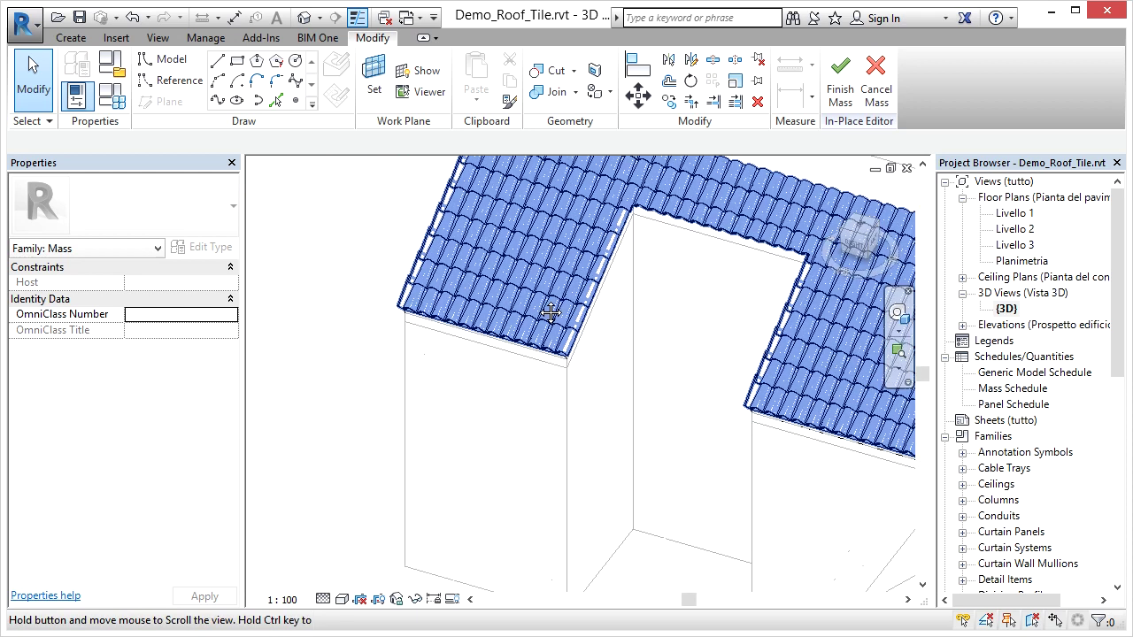
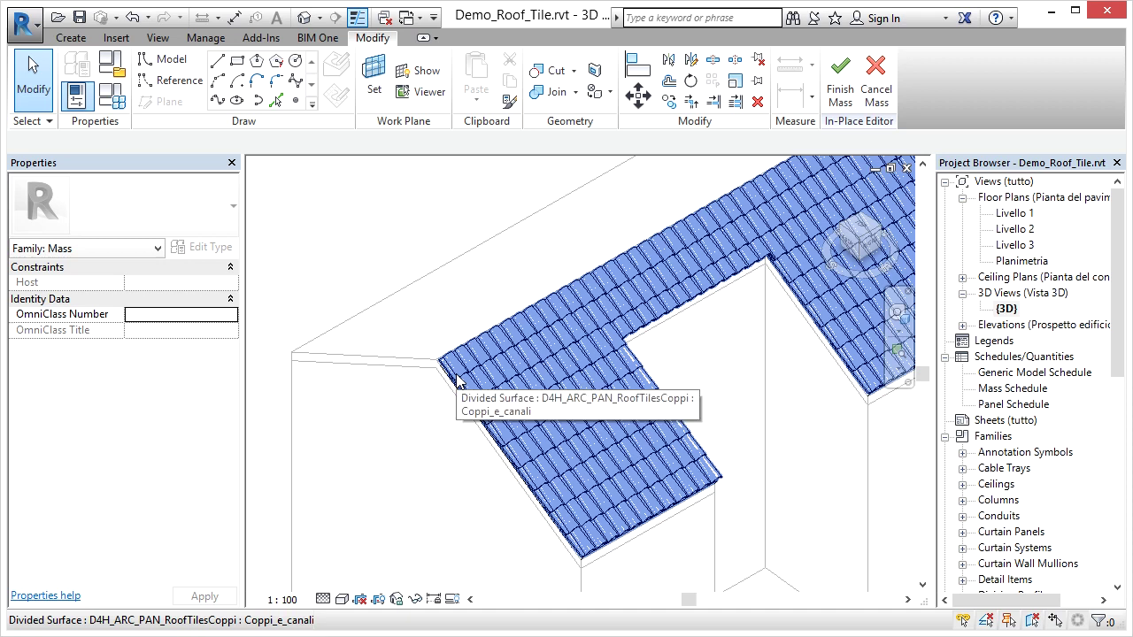
Switch off CanaleASinistra on the nine eave tile panels along the left roof edge
key("Tab")
key("Tab")
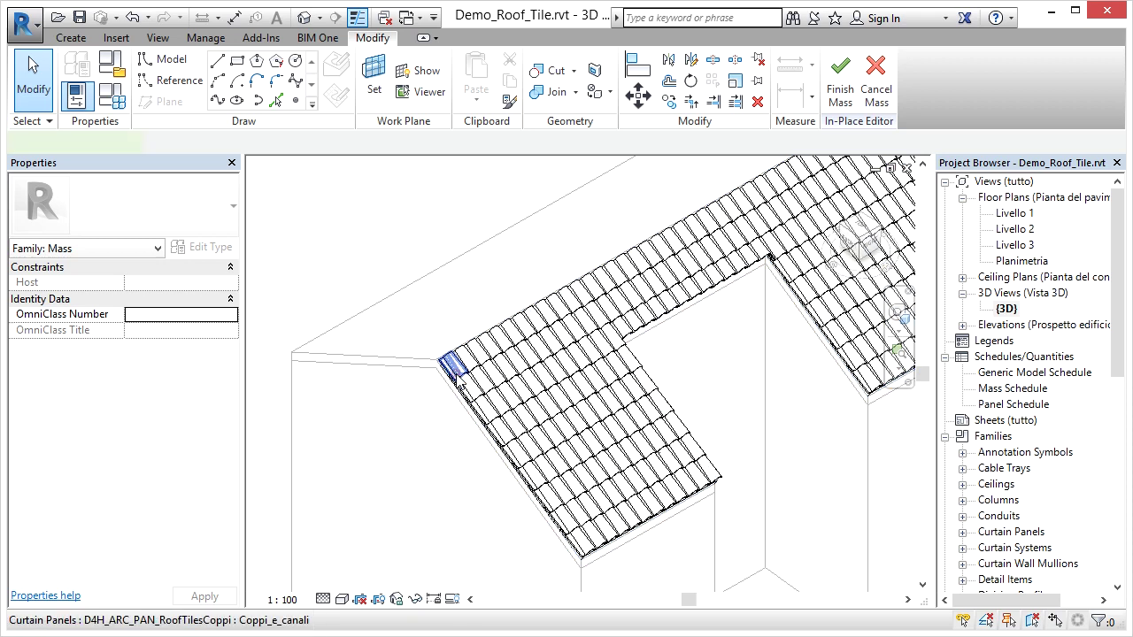
left_click(452, 365)
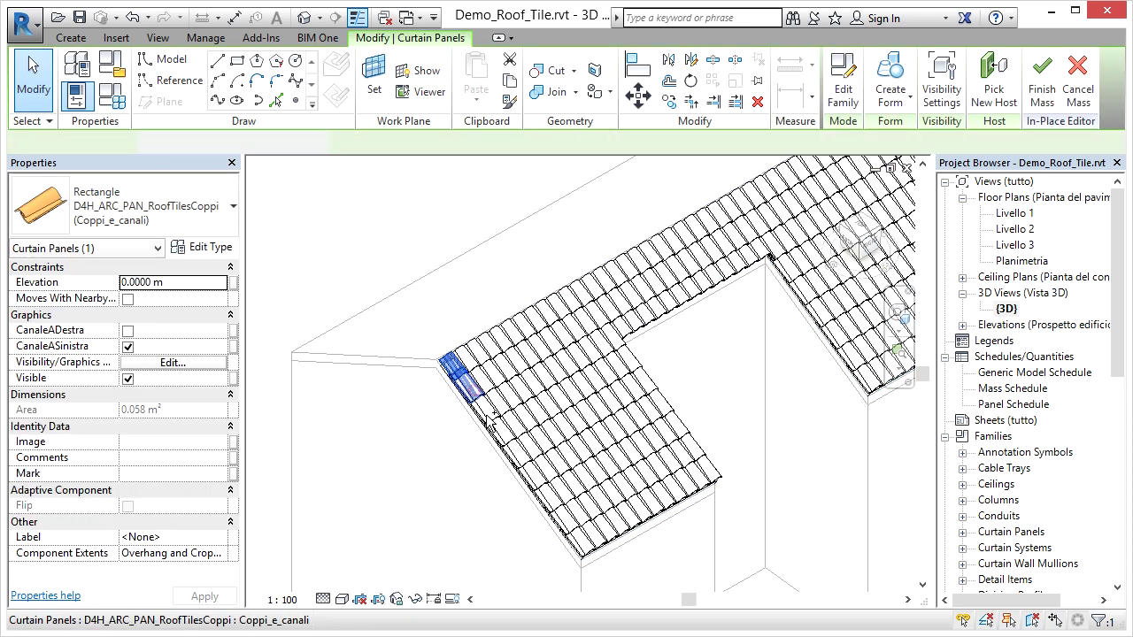
left_click(485, 407, "ctrl")
left_click(508, 433, "ctrl")
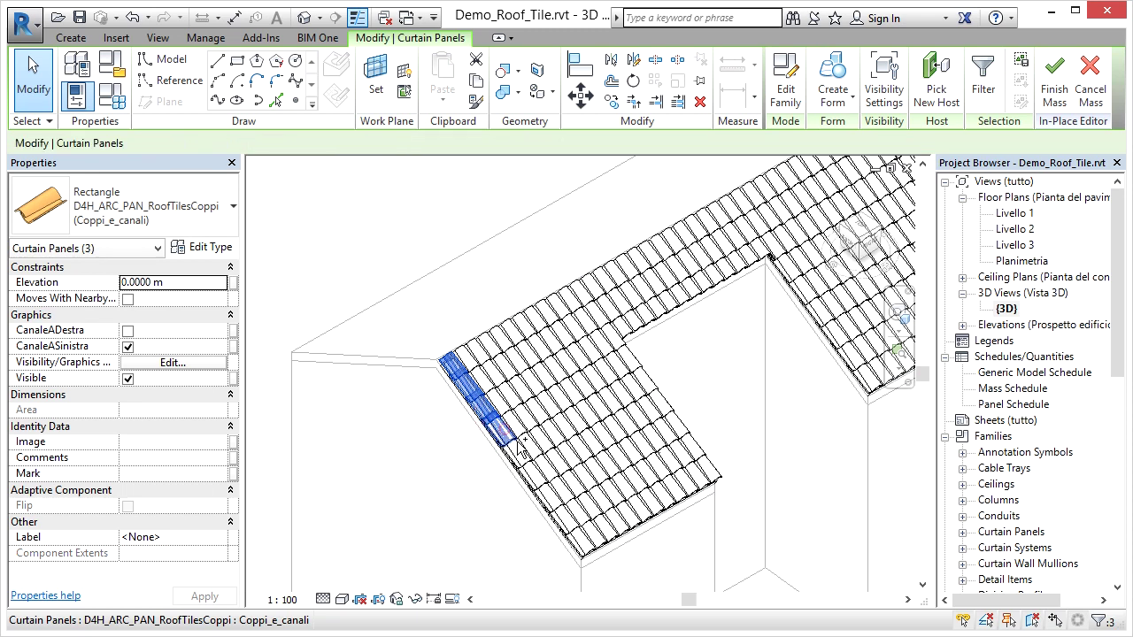
left_click(523, 451, "ctrl")
left_click(538, 482, "ctrl")
left_click(560, 512, "ctrl")
left_click(574, 531, "ctrl")
left_click(585, 546, "ctrl")
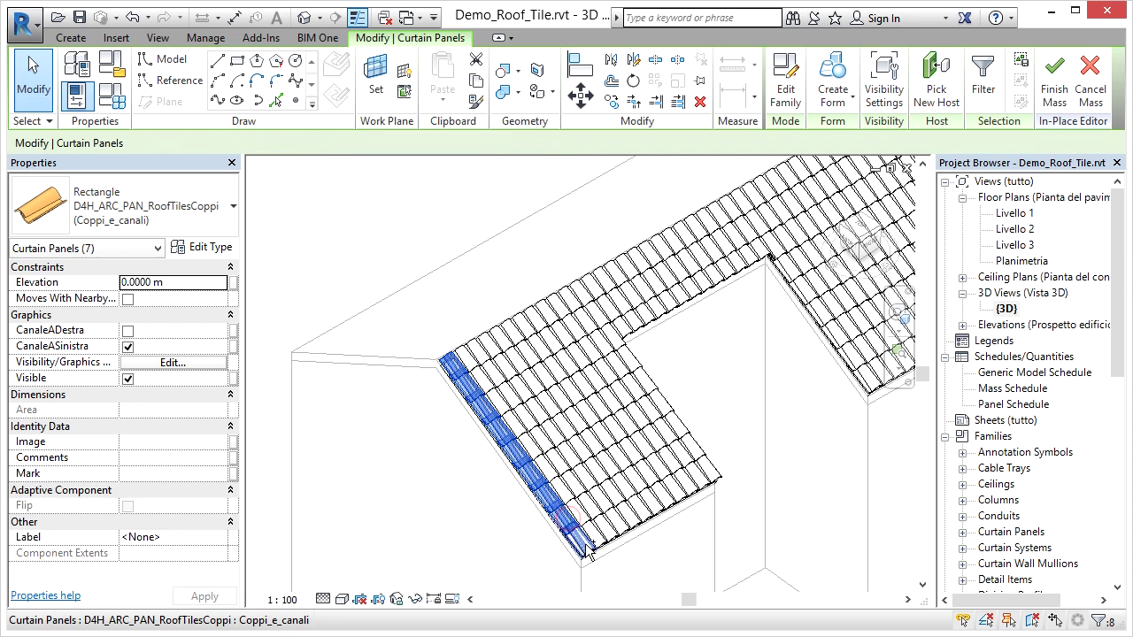
left_click(128, 347)
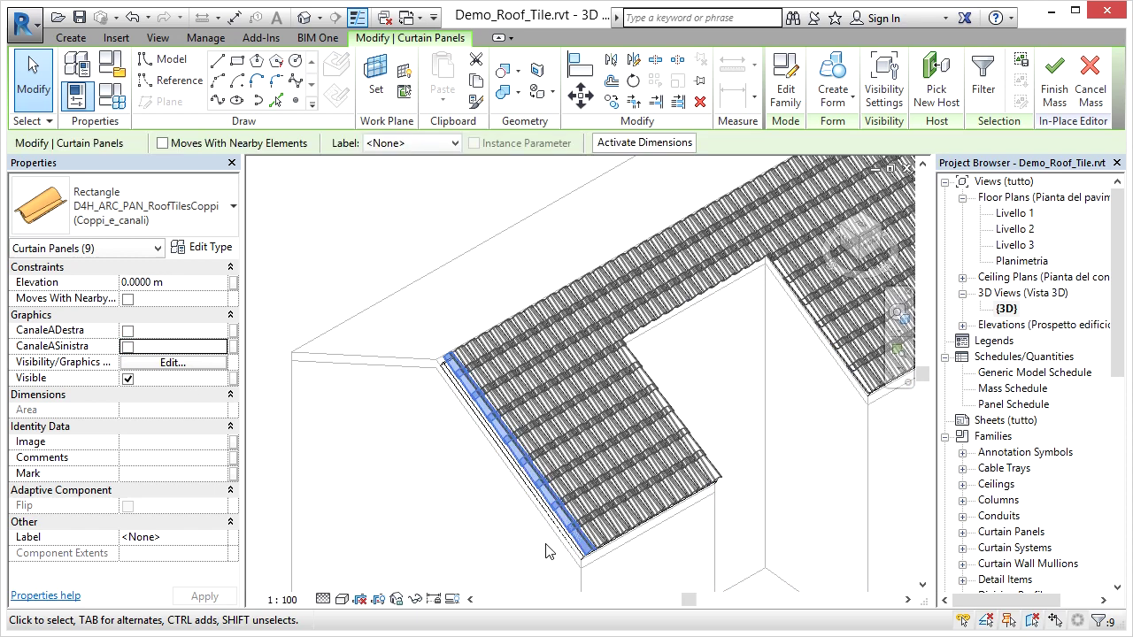
left_click(546, 552)
Switch off CanaleASinistra on the six eave tile panels at the inner roof corner
scroll(531, 544, "up", 5)
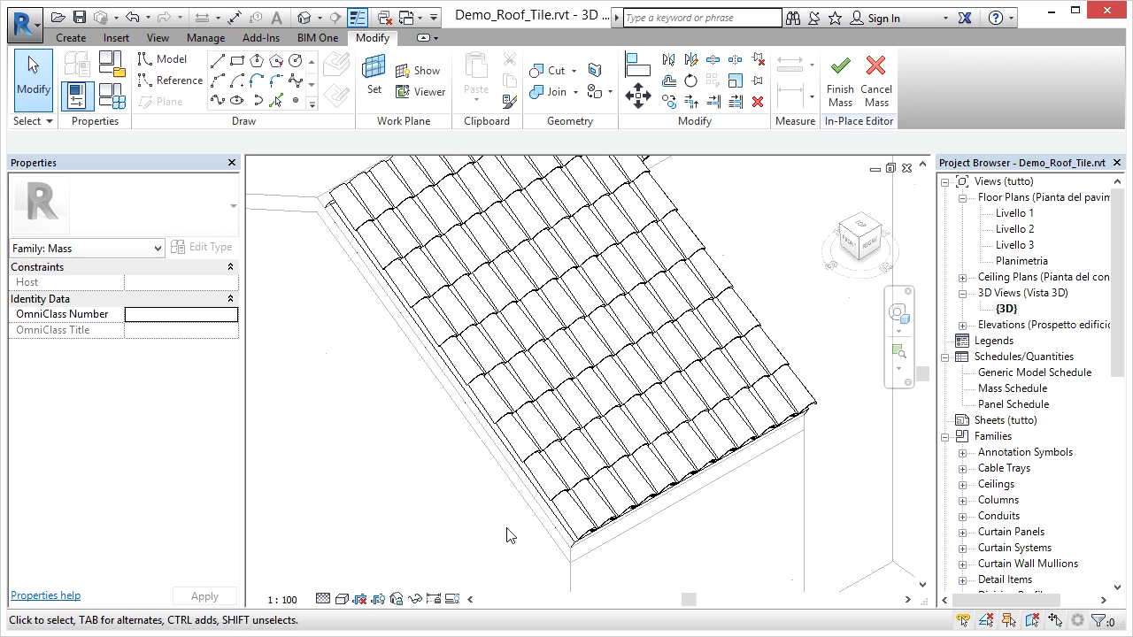
scroll(509, 535, "down", 3)
middle_click_drag(779, 390, 599, 451)
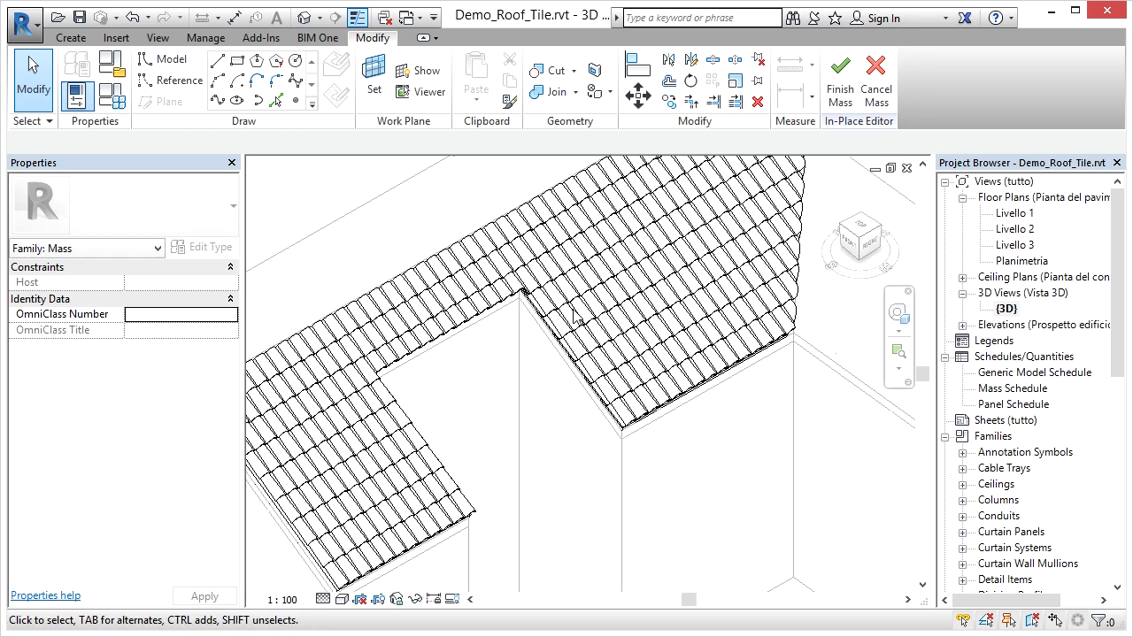
scroll(549, 309, "up", 3)
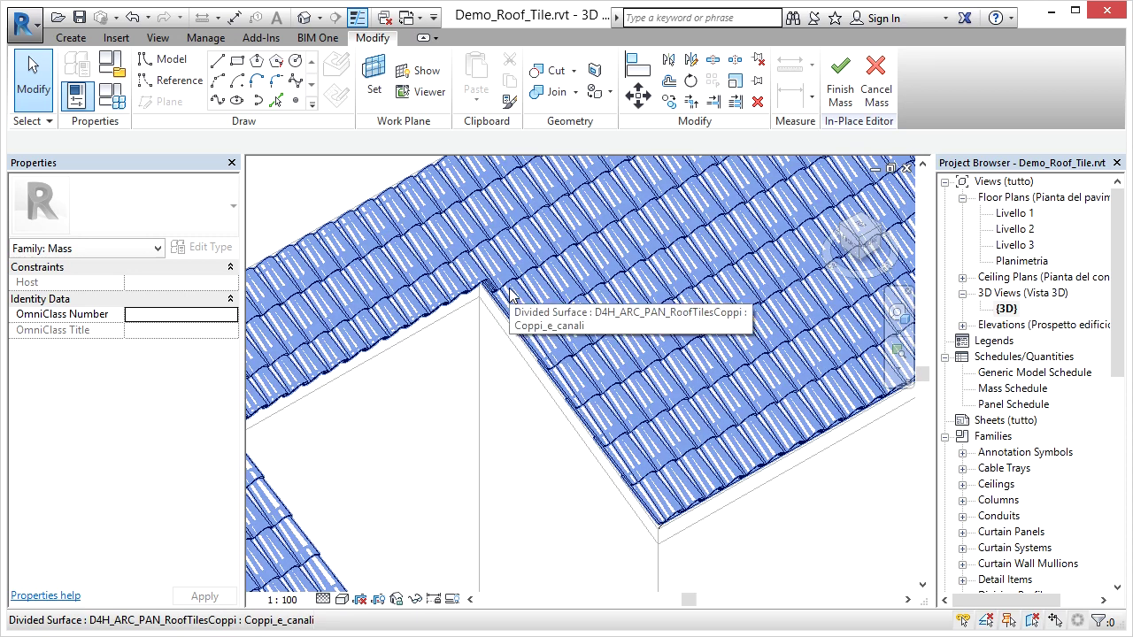
key("Tab")
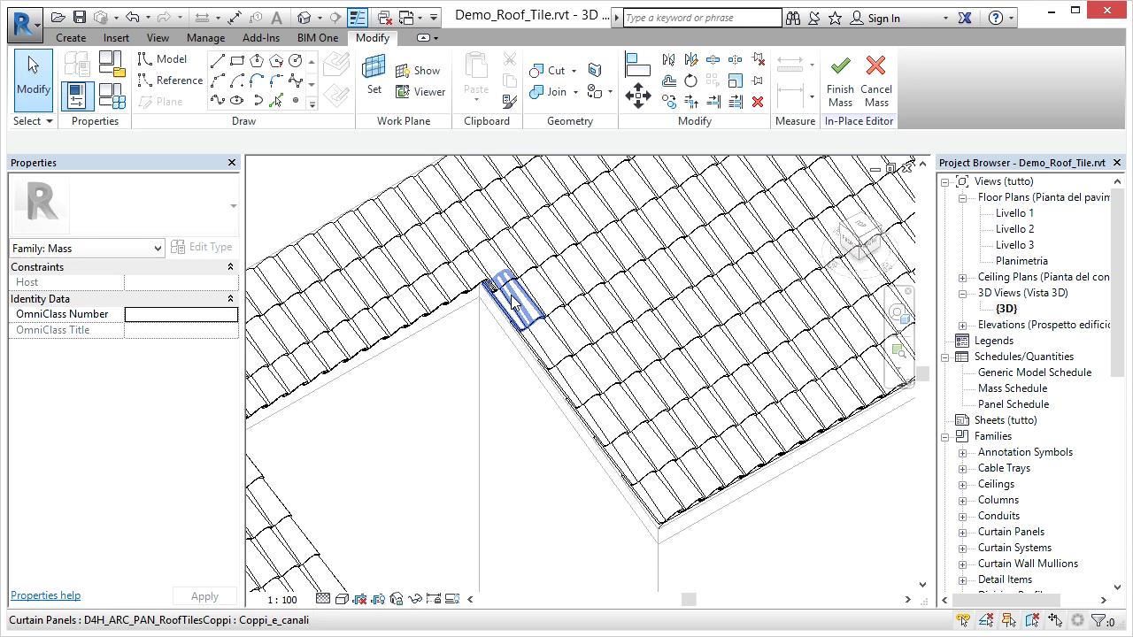
left_click(512, 300)
left_click(585, 381, "ctrl")
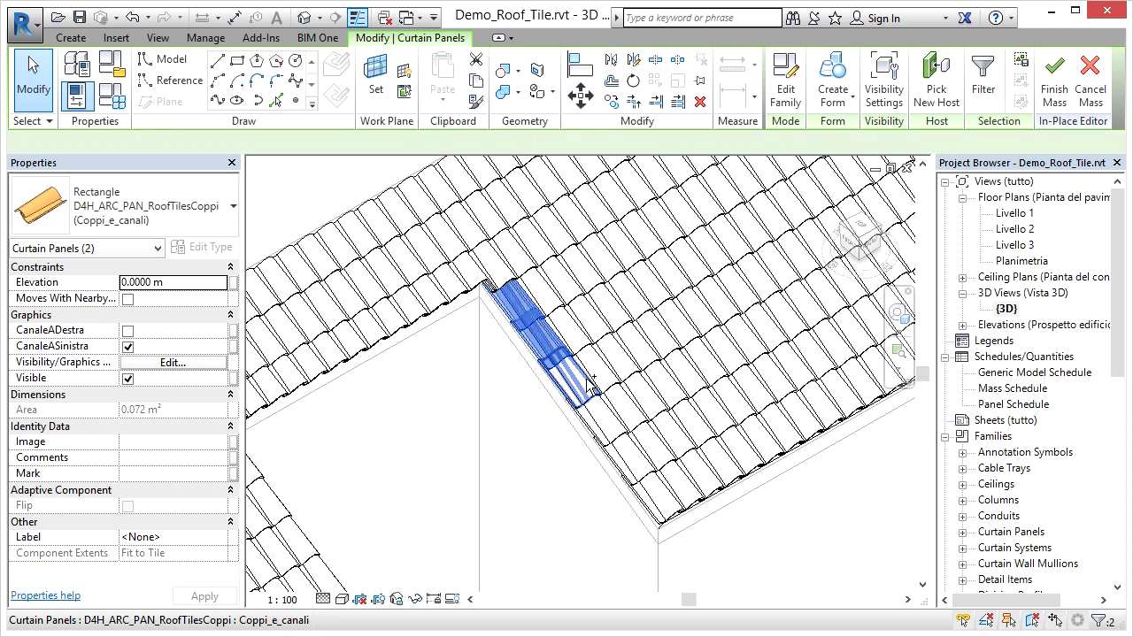
left_click(611, 413, "ctrl")
left_click(633, 449, "ctrl")
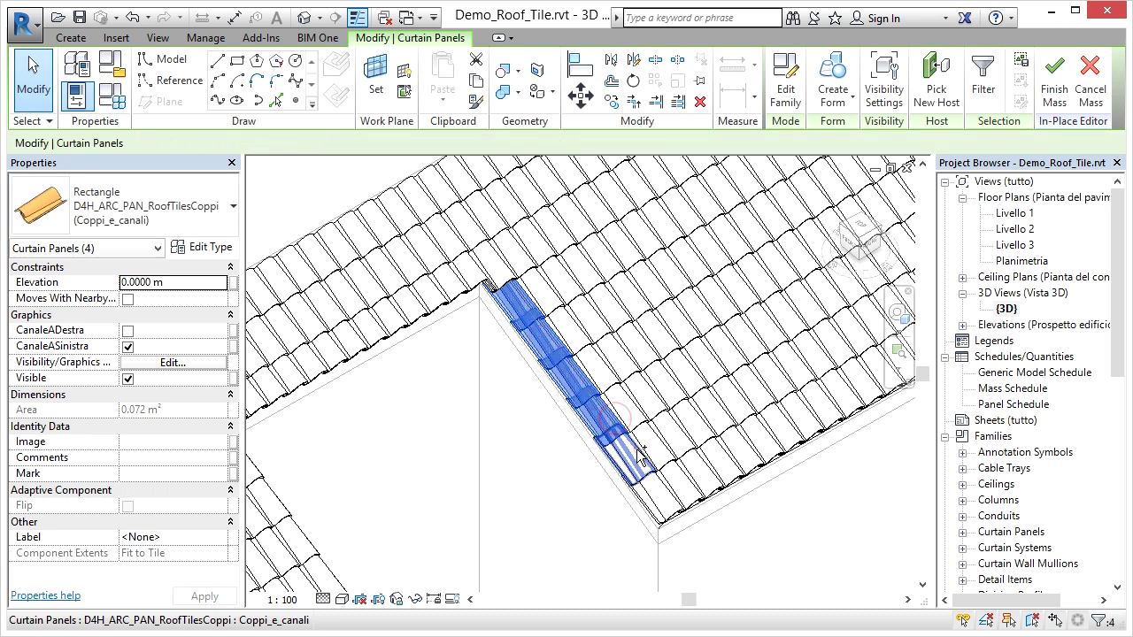
left_click(639, 455, "ctrl")
left_click(129, 348)
left_click(445, 436)
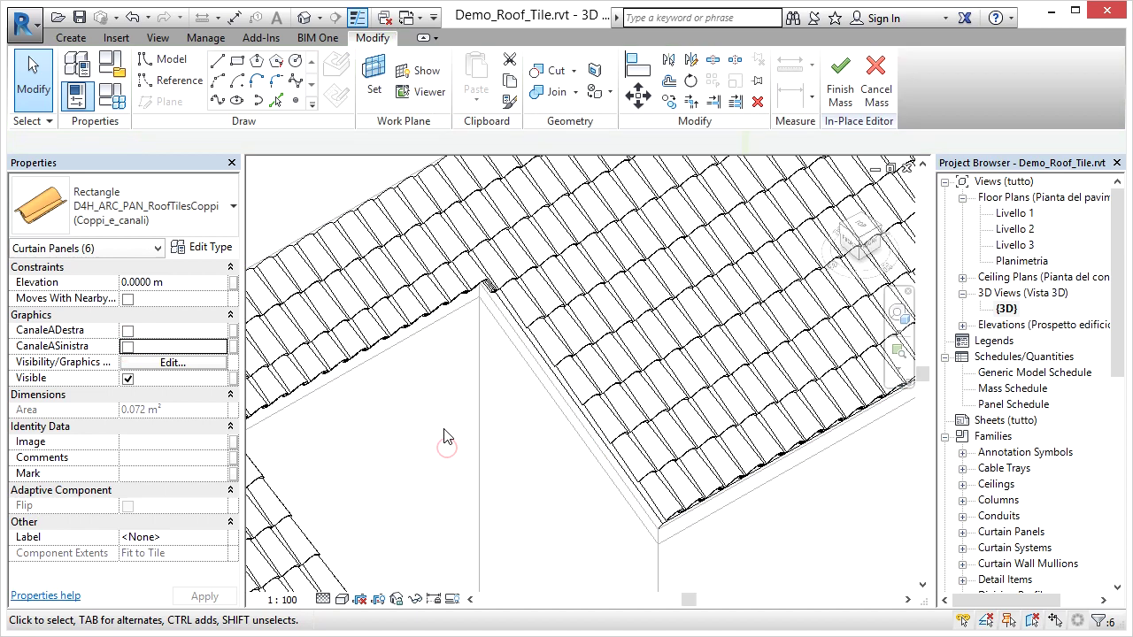
Finish editing the roof mass to show the tiled roof
scroll(445, 436, "down", 2)
scroll(443, 432, "down", 1)
scroll(442, 433, "down", 1)
left_click(840, 84)
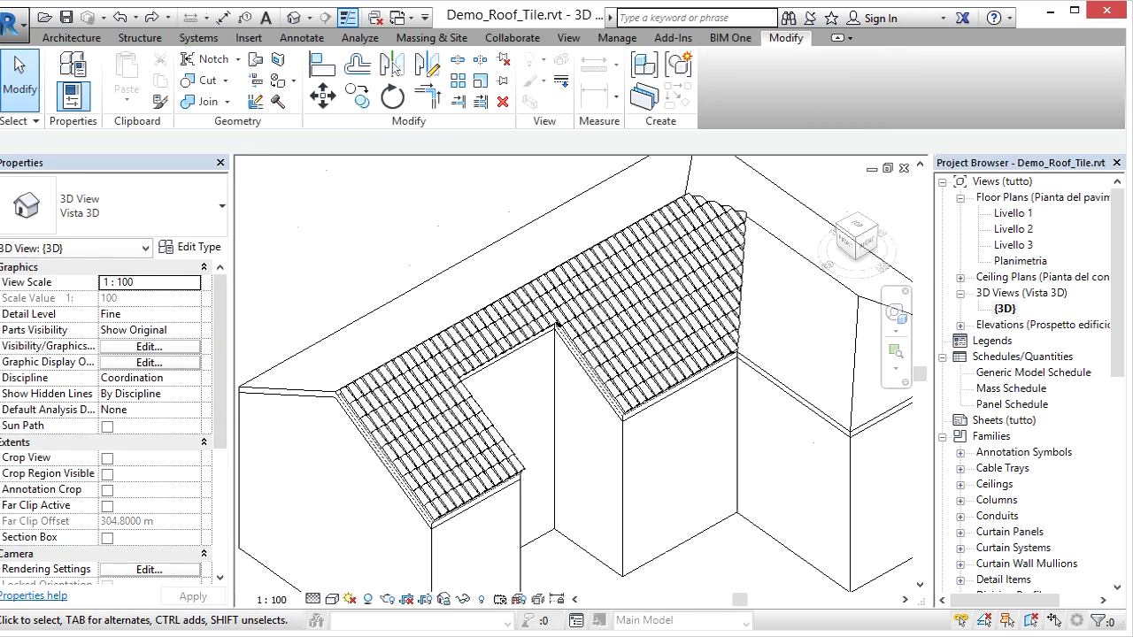
Render the 3D view Shaded and orbit to see the fully tiled L-shaped roof
left_click(331, 599)
left_click(355, 529)
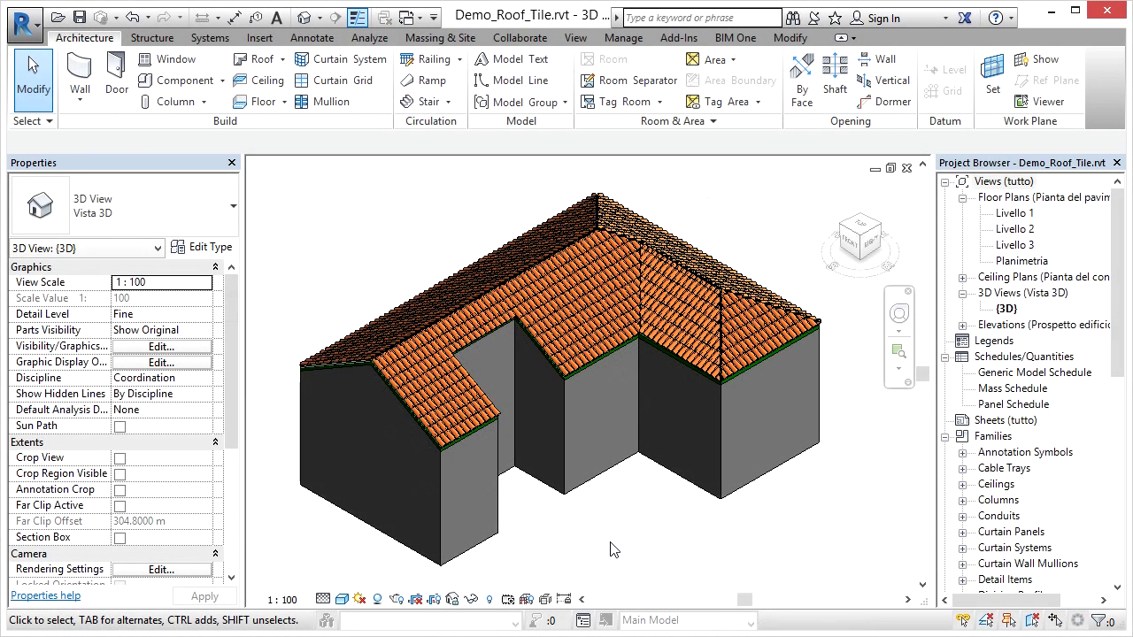
mouse_move(611, 550)
middle_mouse_down("shift")
mouse_move(886, 539)
mouse_move(618, 555)
mouse_move(366, 543)
middle_mouse_up("shift")
scroll(814, 311, "up", 3)
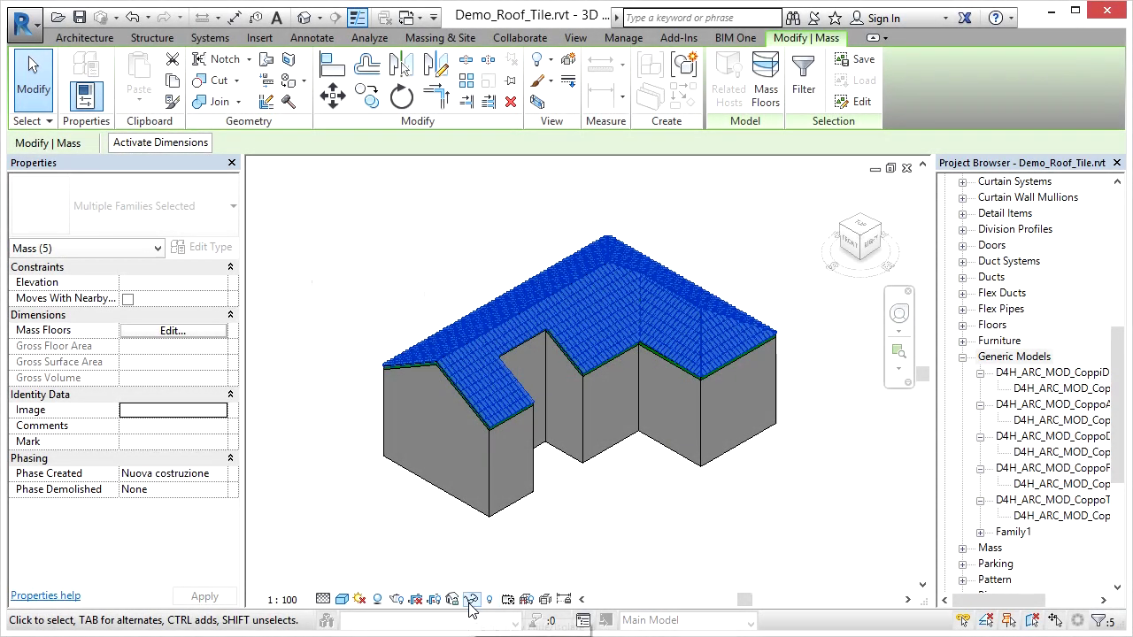
Temporarily hide the roof tiles and show the model in Hidden Line style
left_click(470, 602)
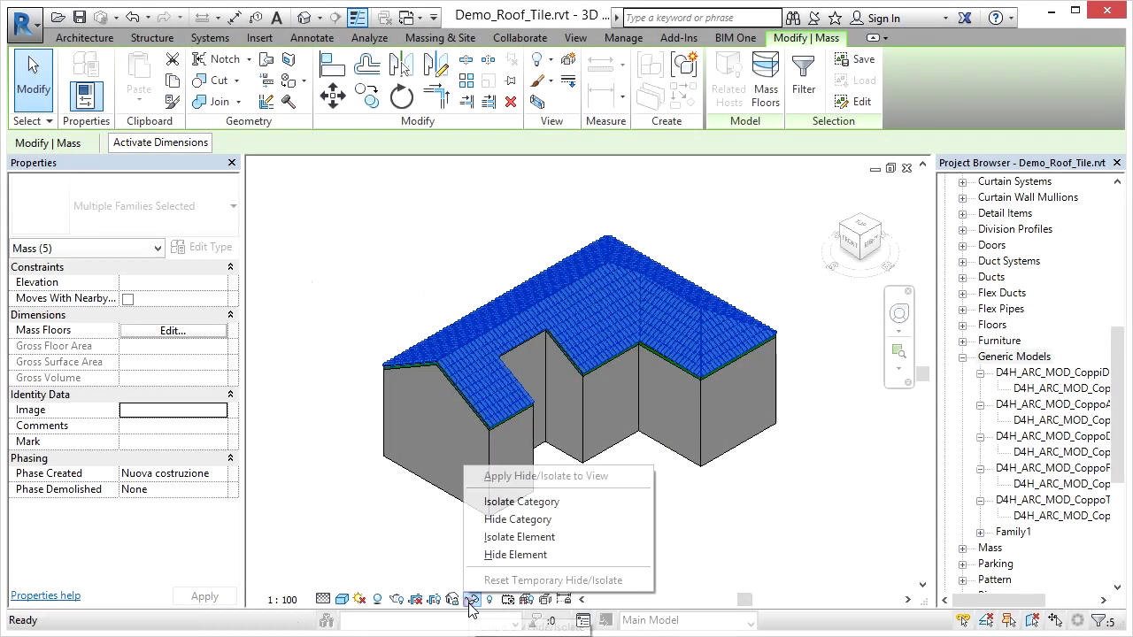
left_click(507, 556)
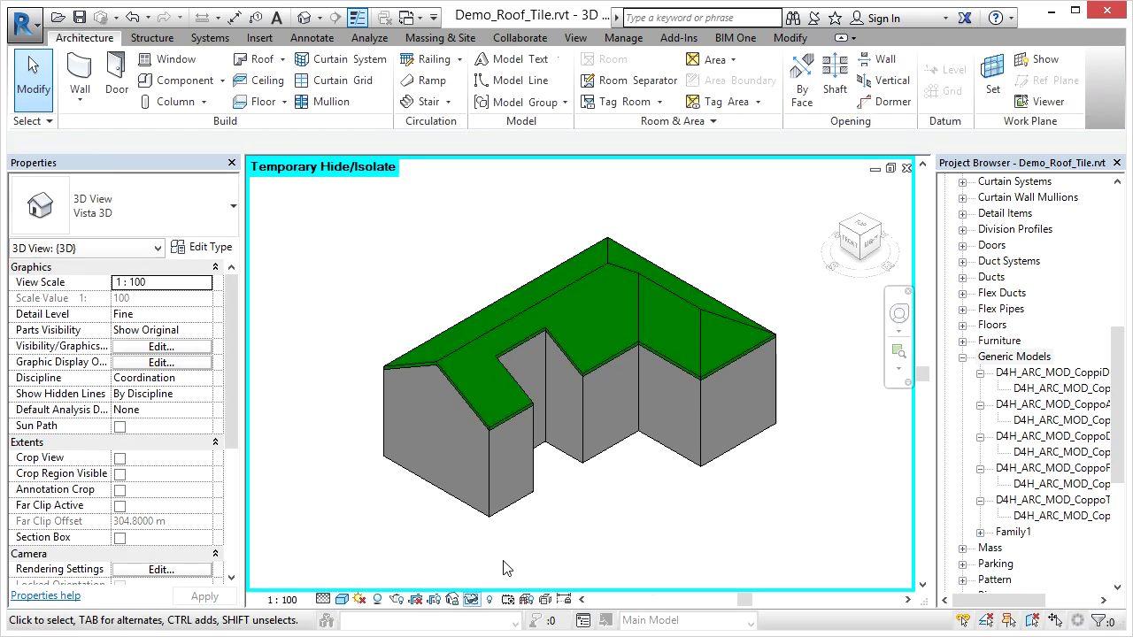
left_click(343, 600)
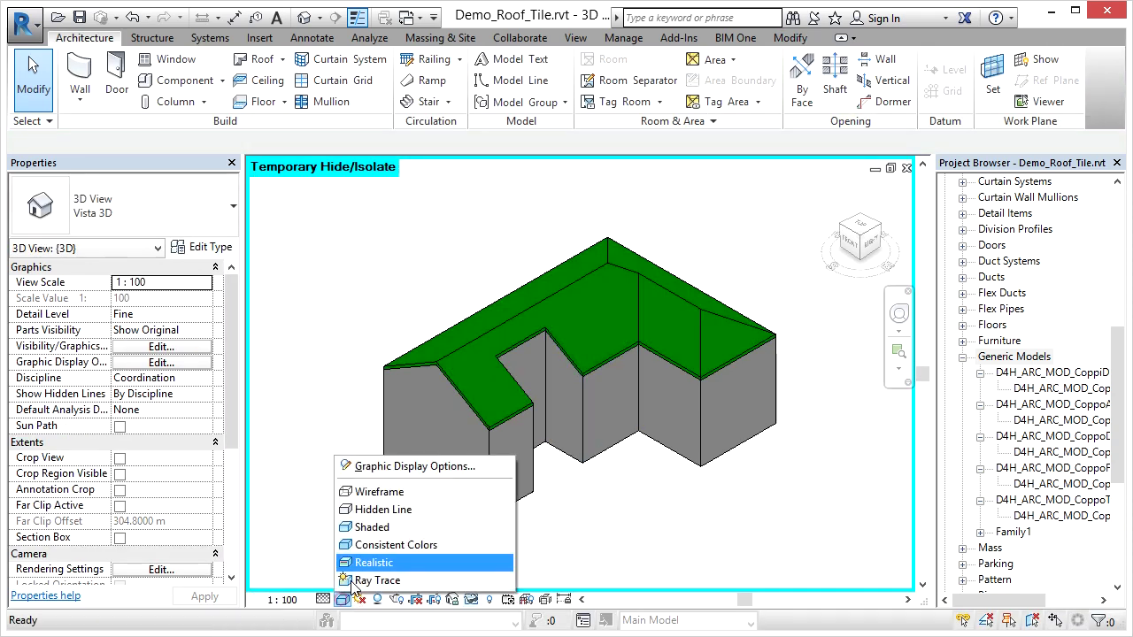
left_click(383, 510)
scroll(580, 225, "up", 2)
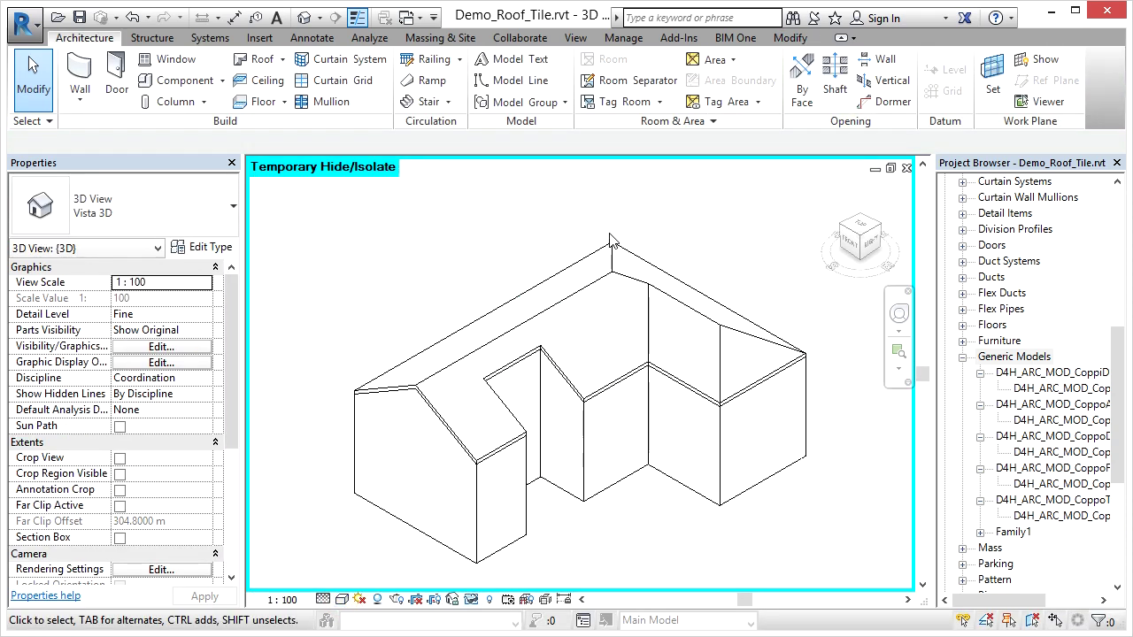
scroll(615, 244, "up", 3)
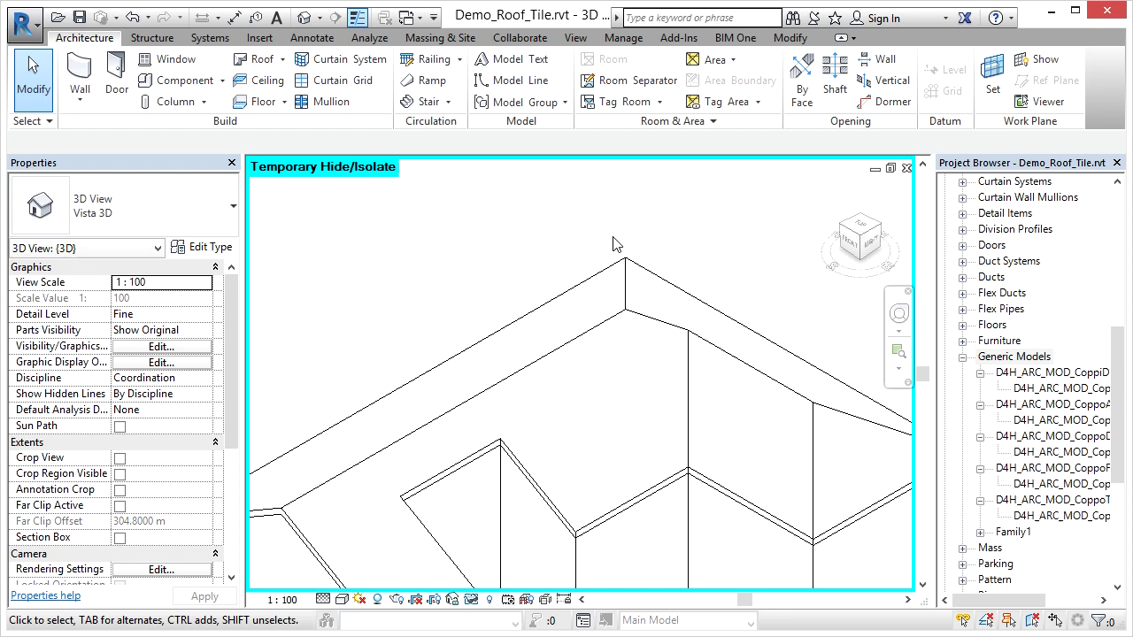
Place the CoppiDiColmo ridge-tile component along the roof ridge line
left_click(224, 81)
left_click(212, 108)
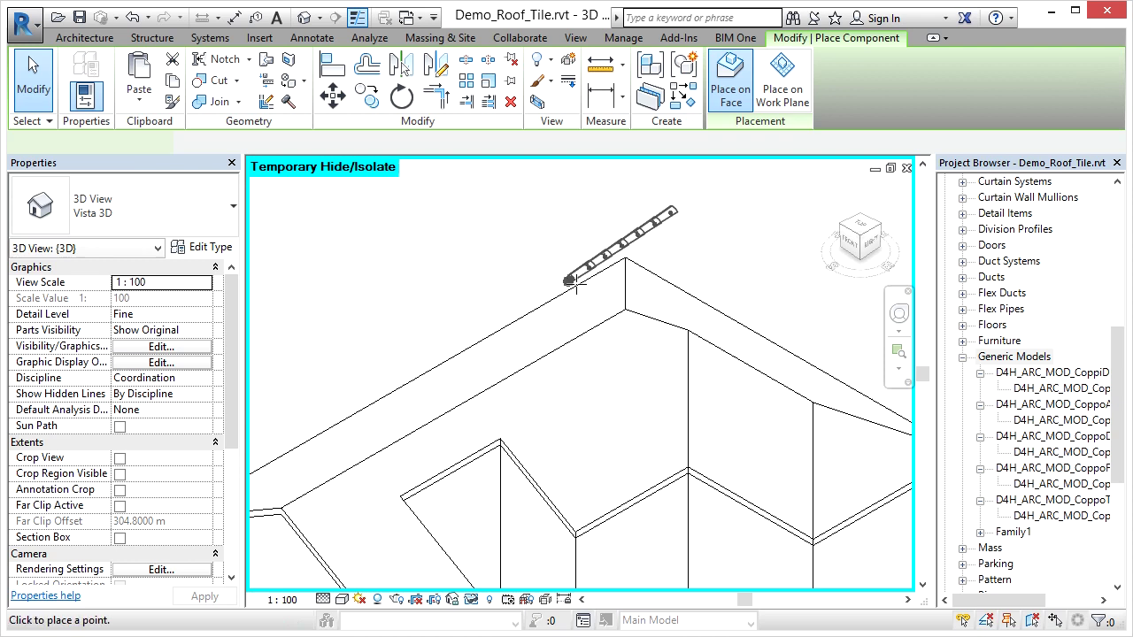
left_click(624, 313)
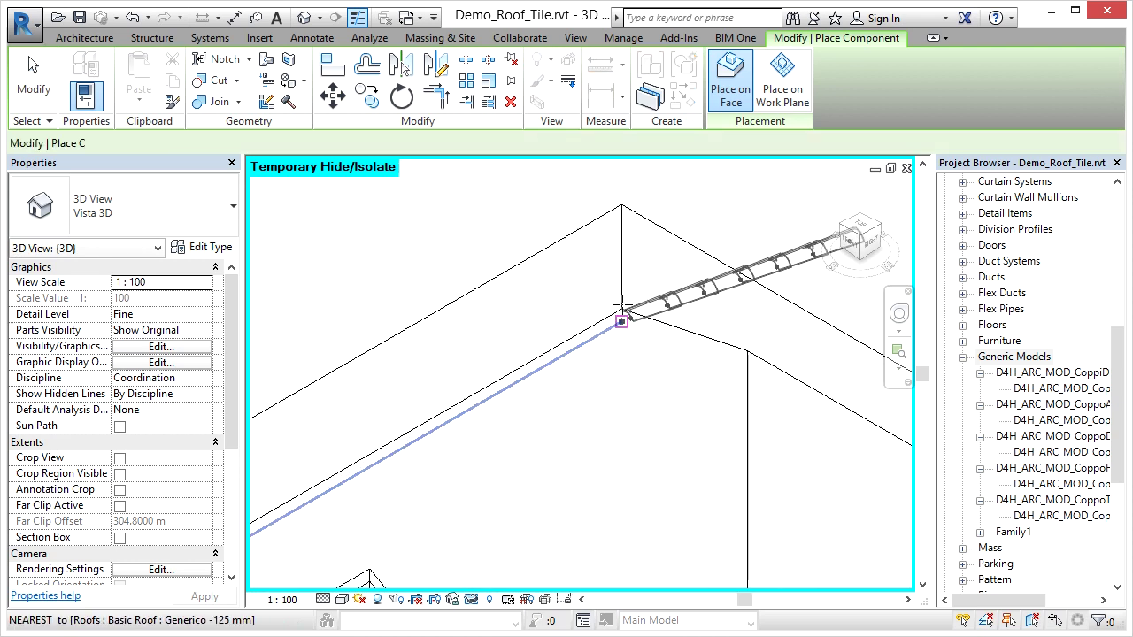
scroll(621, 307, "up", 2)
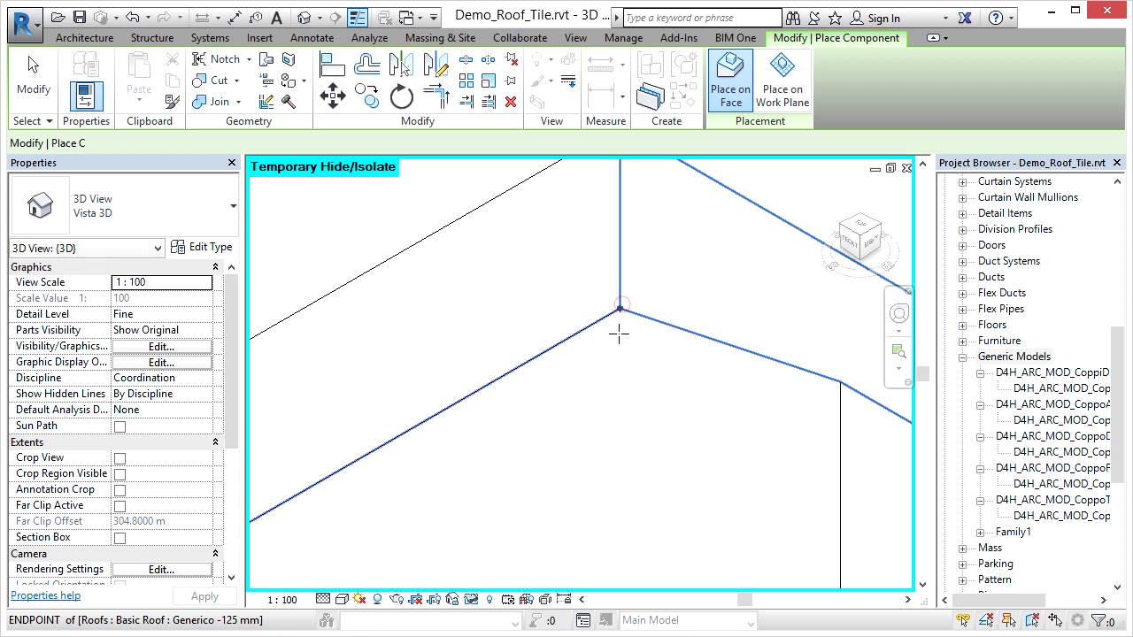
scroll(647, 316, "down", 3)
scroll(647, 316, "down", 3)
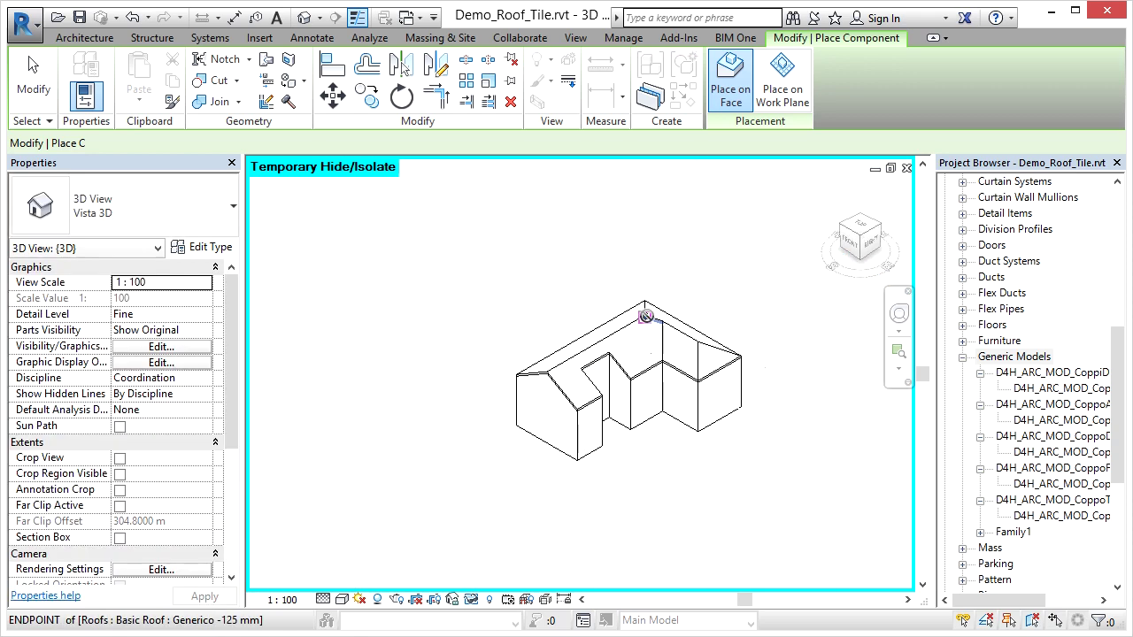
left_click(646, 316)
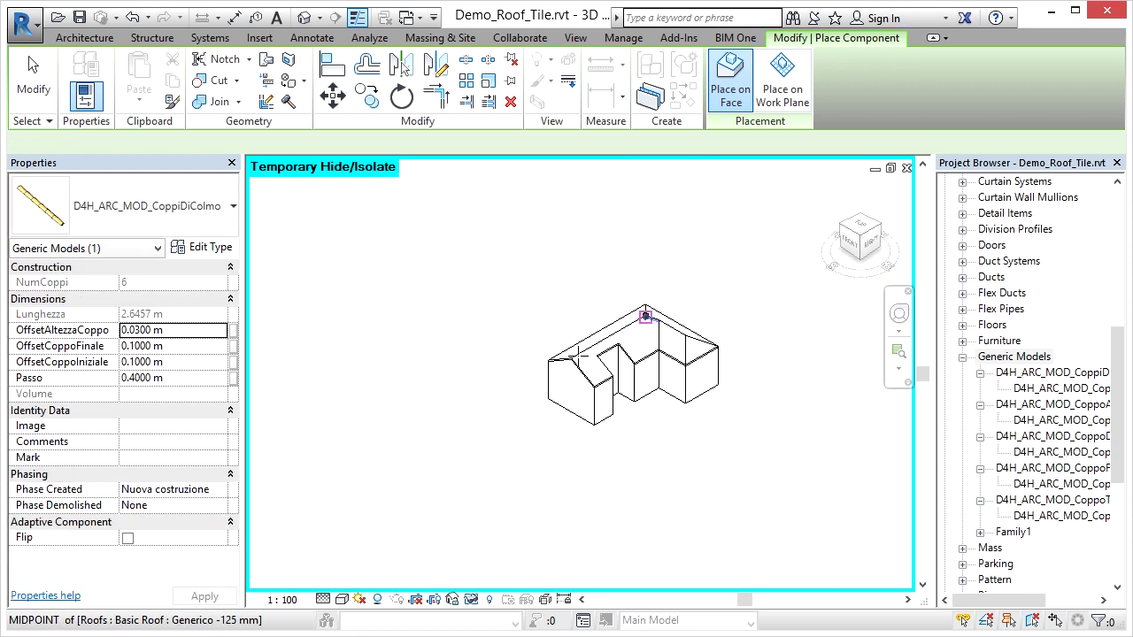
scroll(577, 354, "up", 3)
scroll(558, 355, "up", 2)
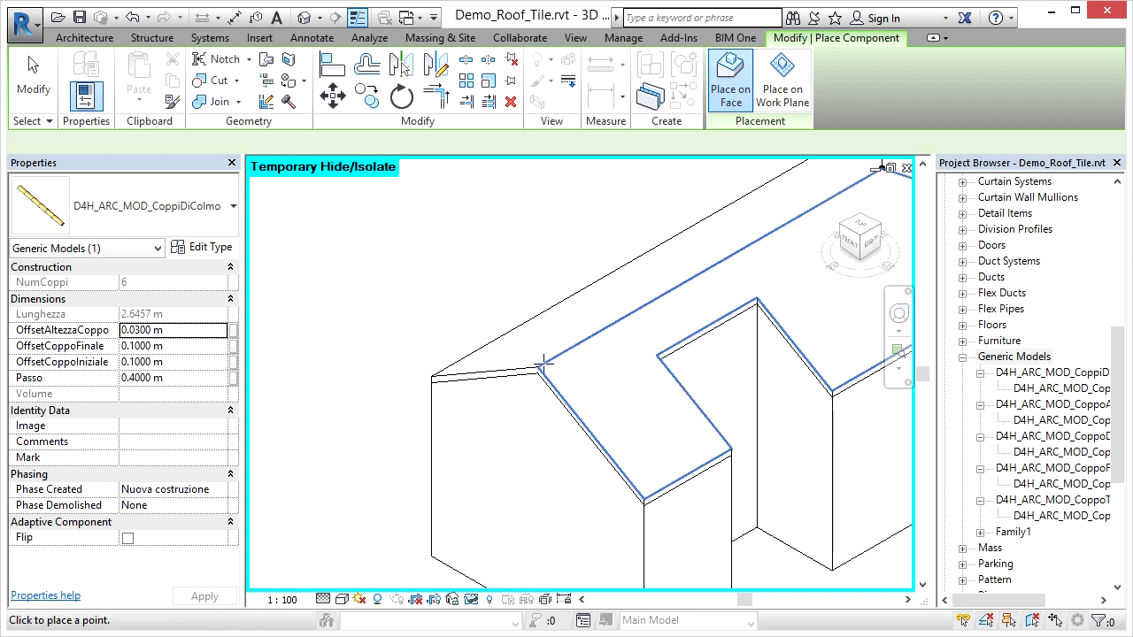
scroll(542, 362, "up", 3)
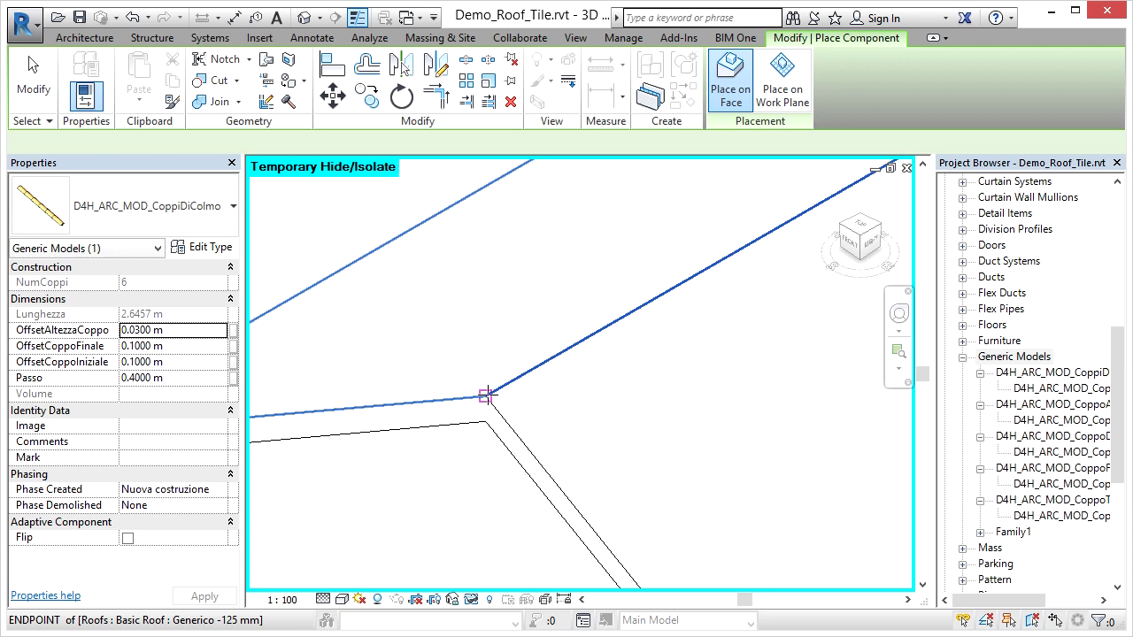
left_click(487, 395)
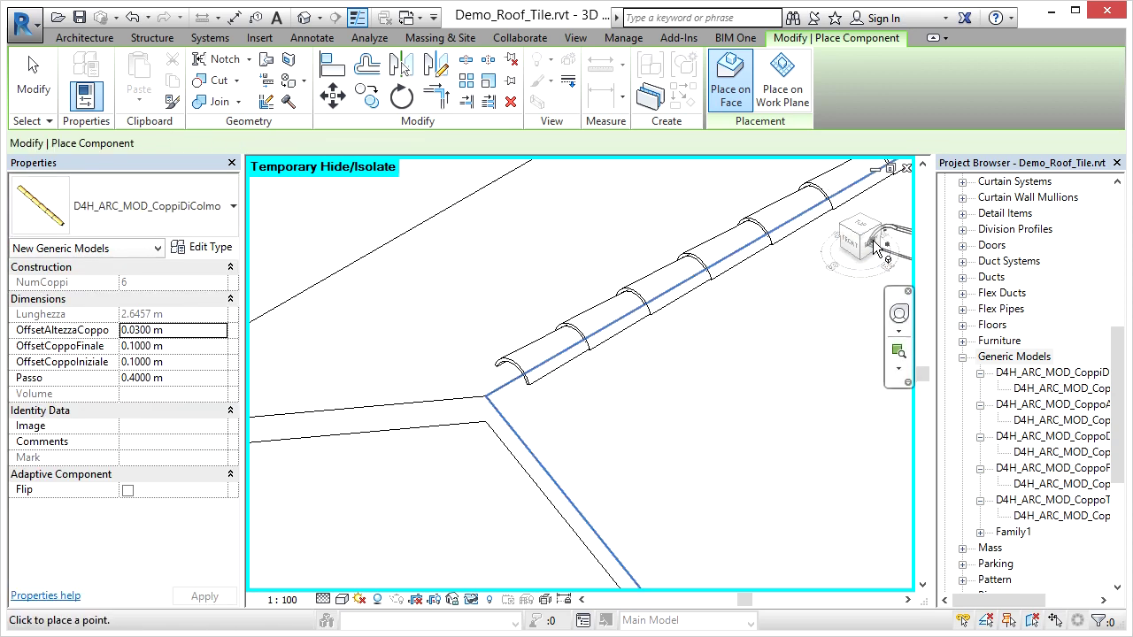
key("Escape")
key("Escape")
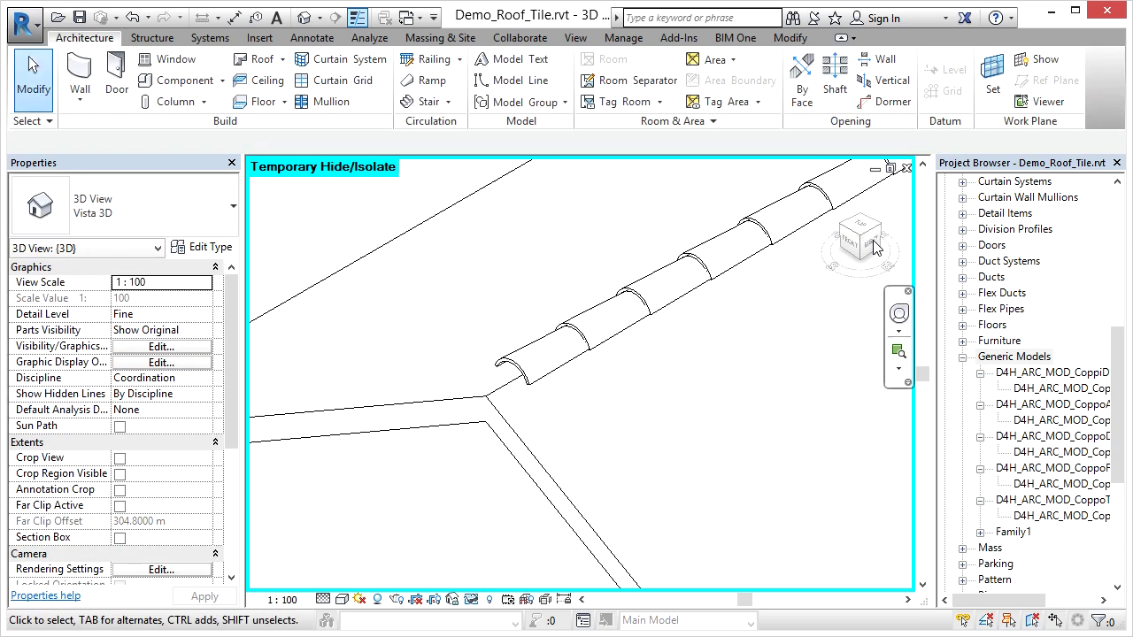
Give the ridge tile row an OffsetAltezzaCoppo of 0.0650 m
left_click(874, 248)
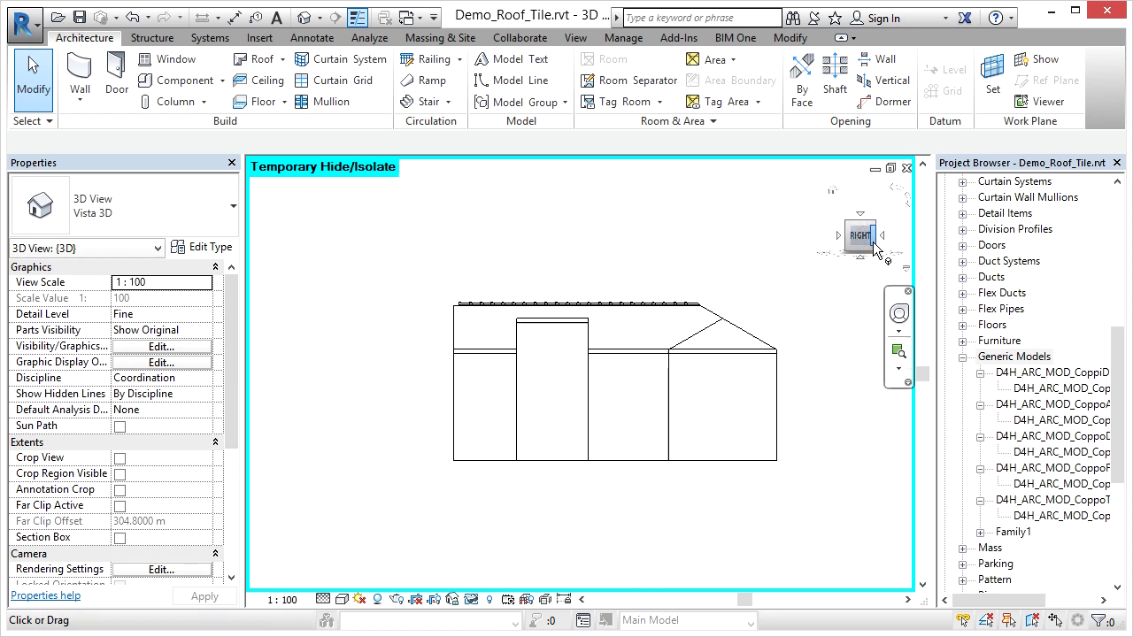
scroll(703, 294, "up", 3)
scroll(700, 292, "up", 3)
scroll(700, 292, "up", 5)
left_click(445, 395)
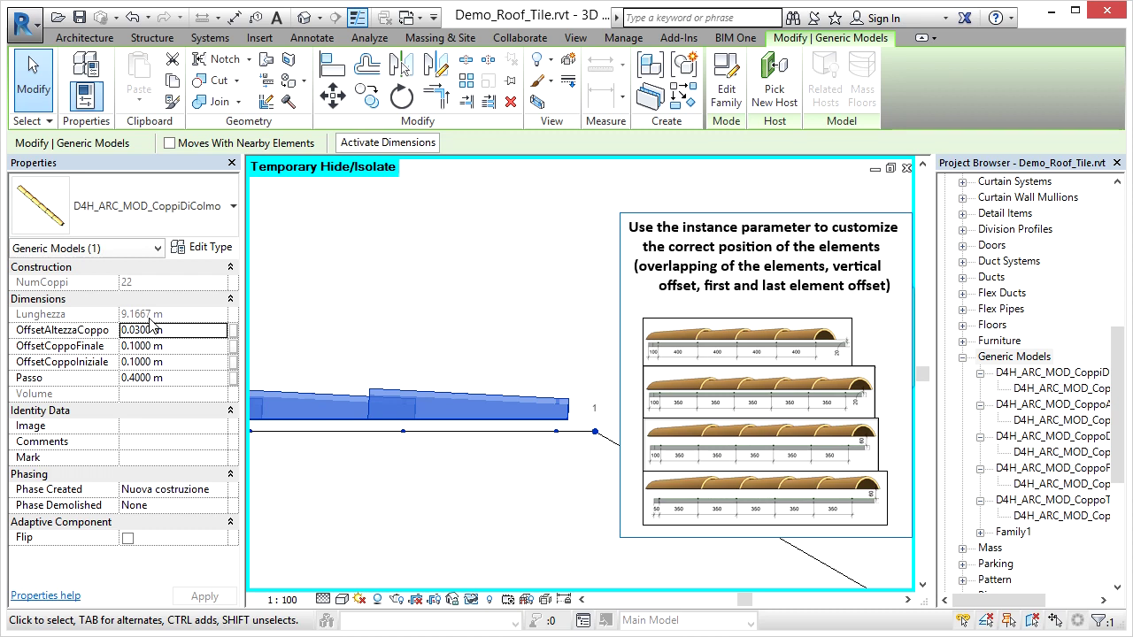
key("Return")
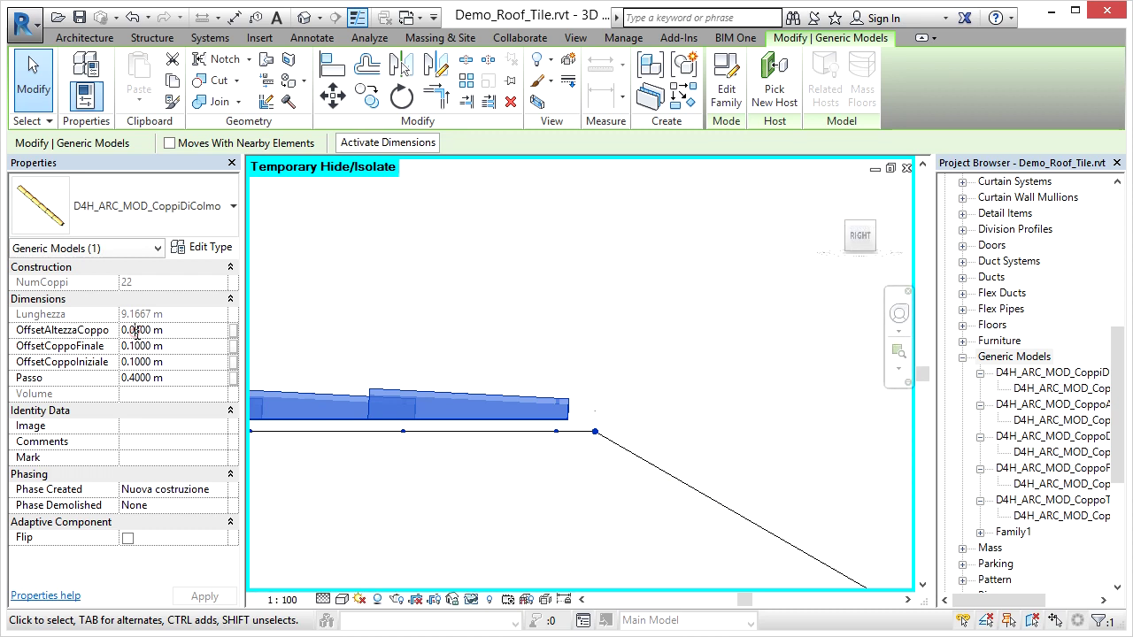
left_click_drag(136, 330, 141, 329)
left_click(204, 597)
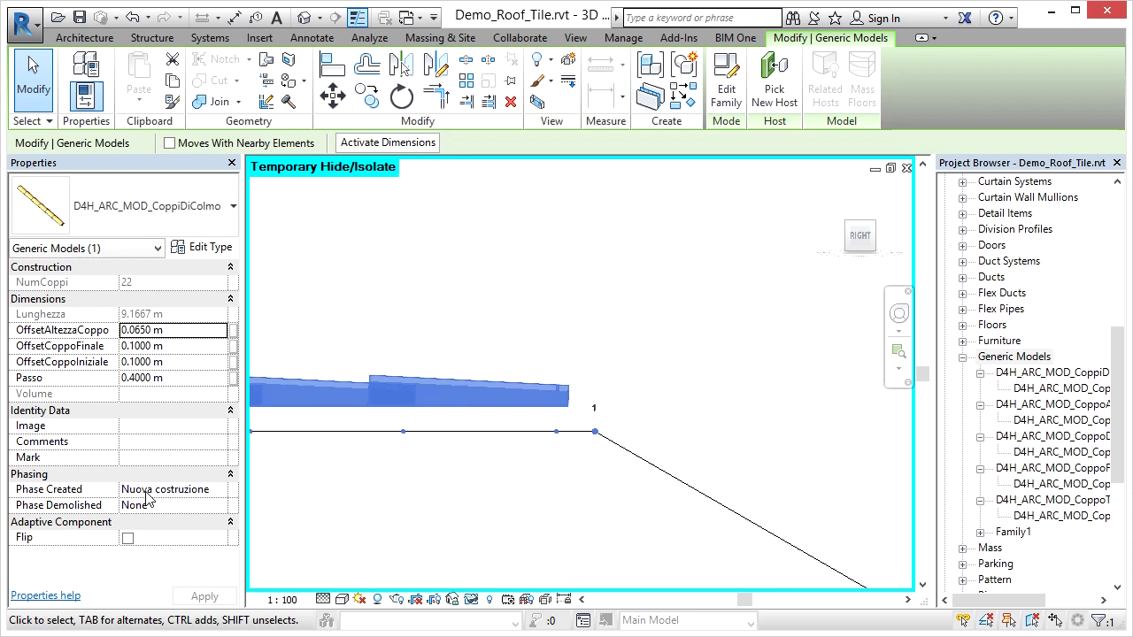
Set the ridge tile spacing (Passo) to 0.3500 m
left_click(139, 381)
key("BackSpace")
type("2")
left_click_drag(139, 378, 142, 380)
type("35")
left_click(203, 597)
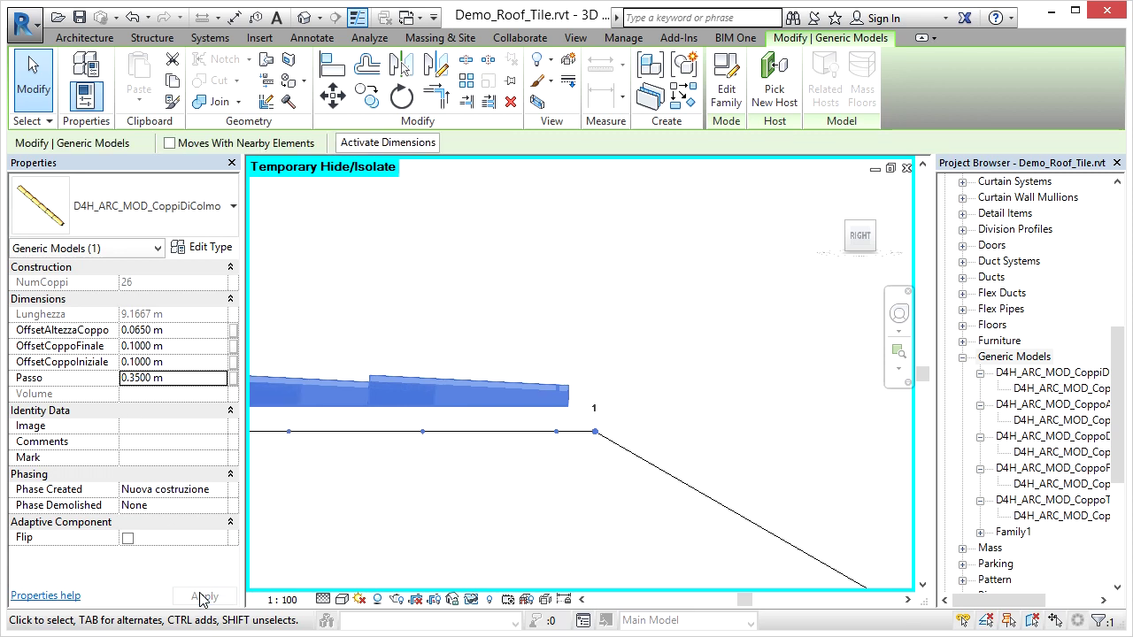
Change the ridge tile spacing (Passo) to 0.4000 m, giving 22 tiles per row
middle_click_drag(412, 498, 637, 487)
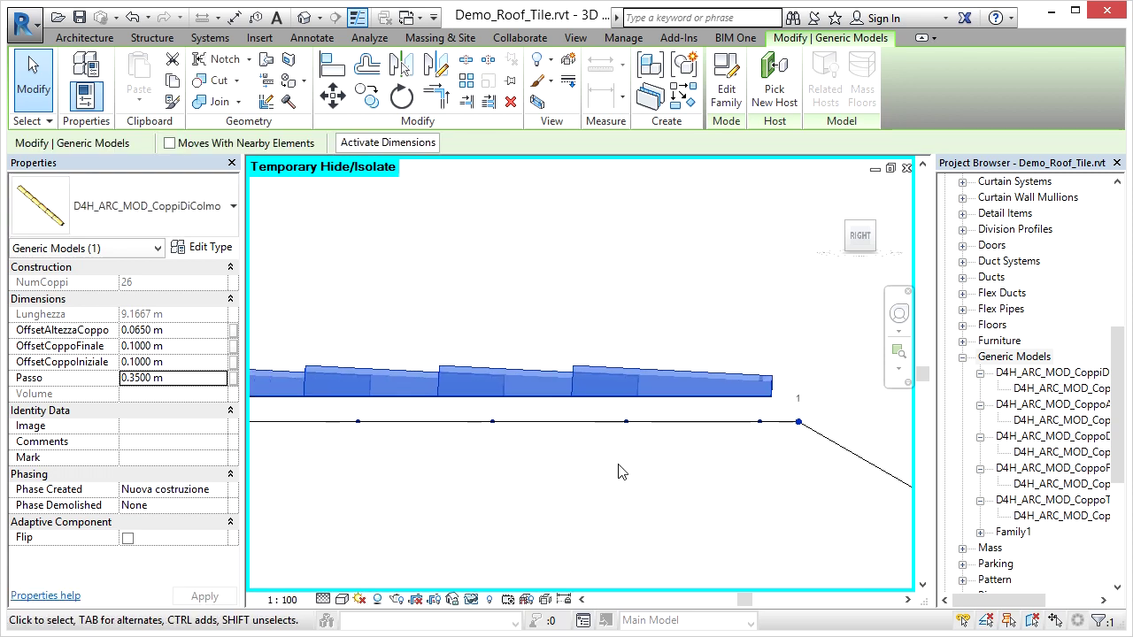
scroll(577, 459, "down", 2)
scroll(578, 458, "down", 2)
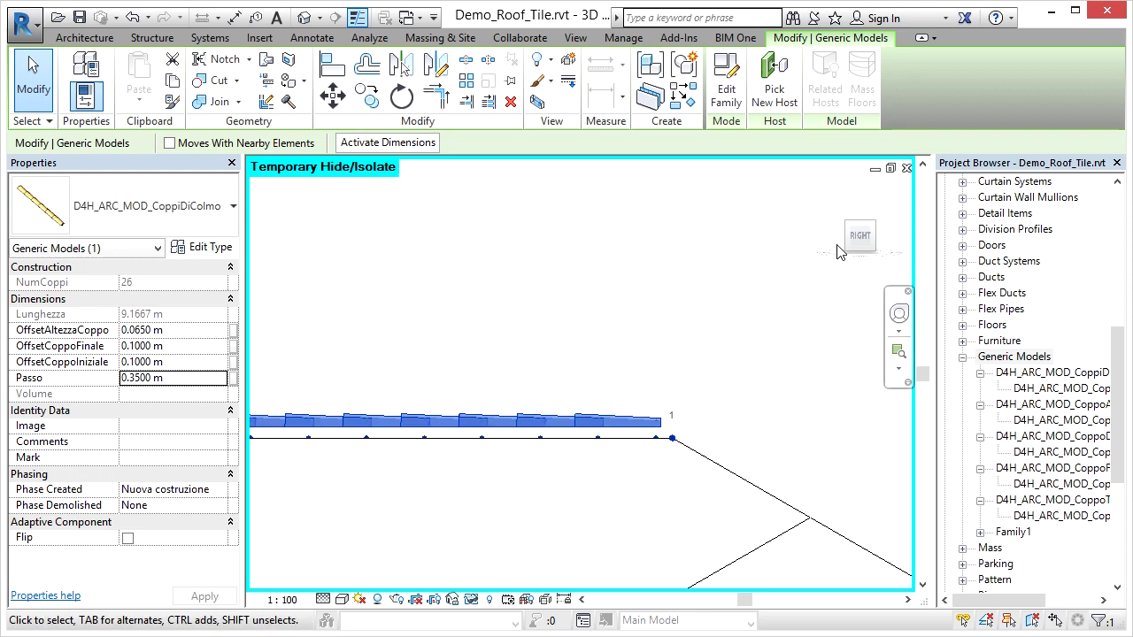
left_click(849, 230)
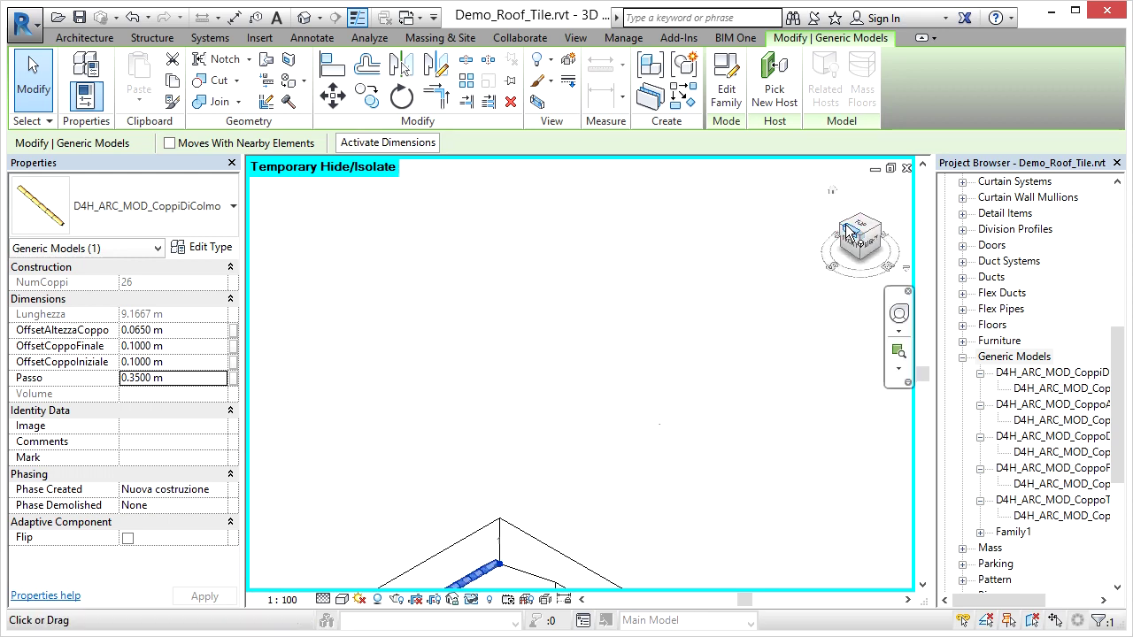
scroll(412, 502, "up", 2)
scroll(405, 498, "up", 2)
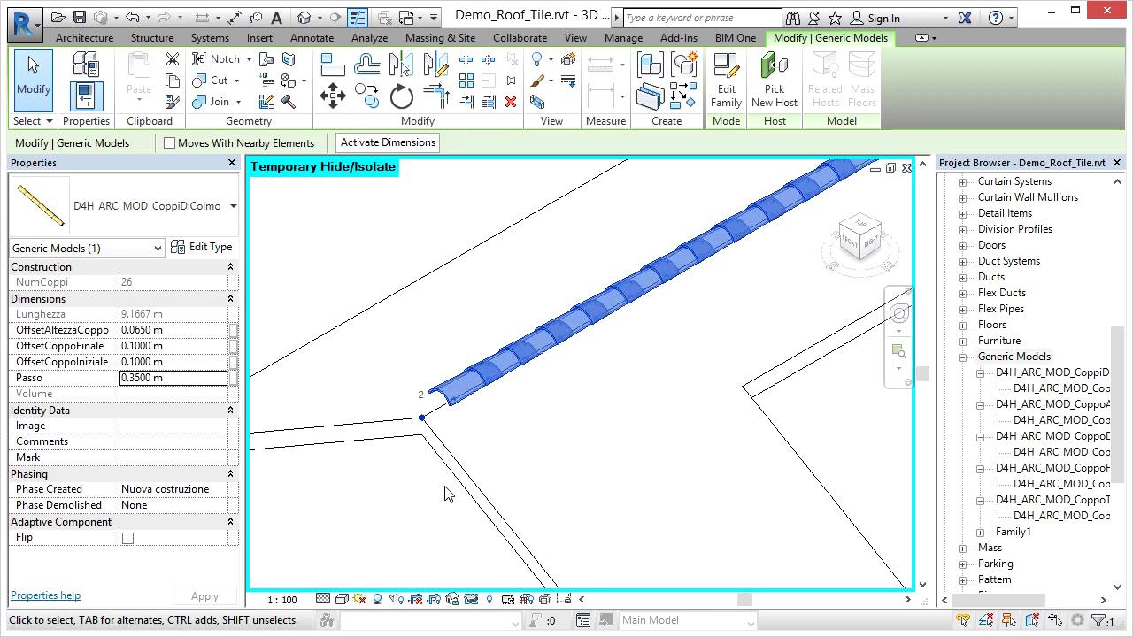
scroll(374, 488, "up", 2)
left_click(366, 235)
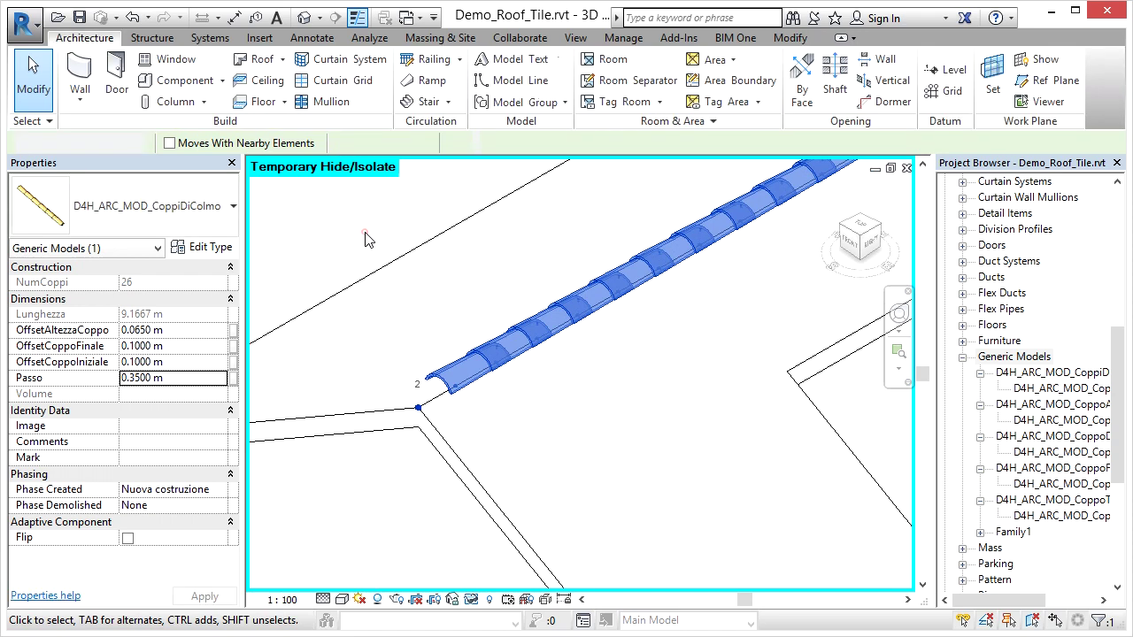
left_click(439, 381)
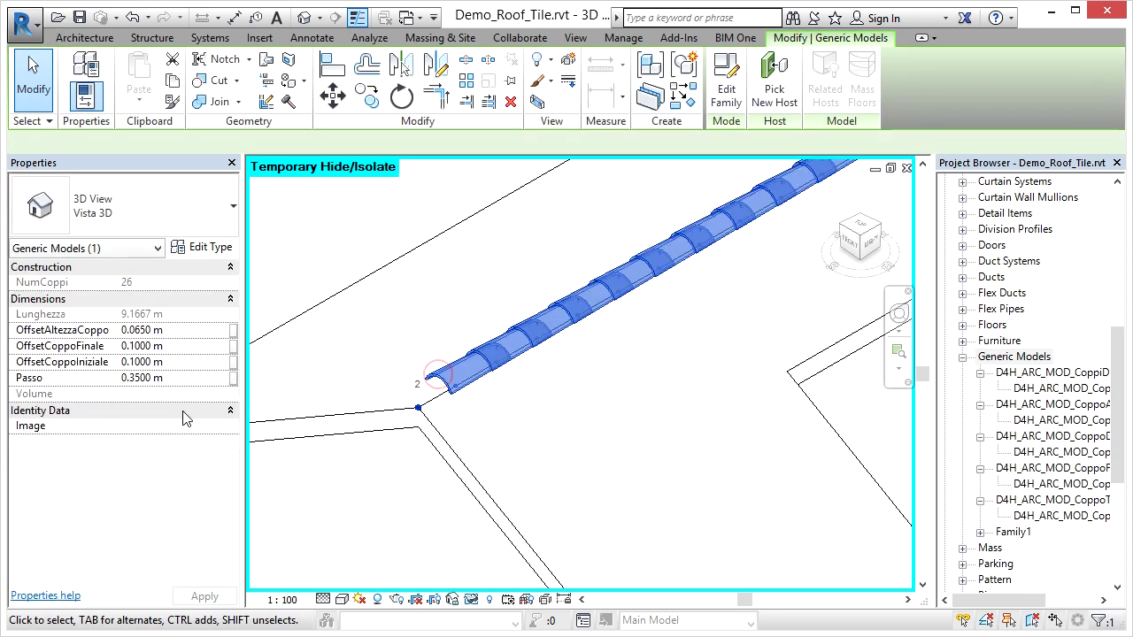
left_click(131, 378)
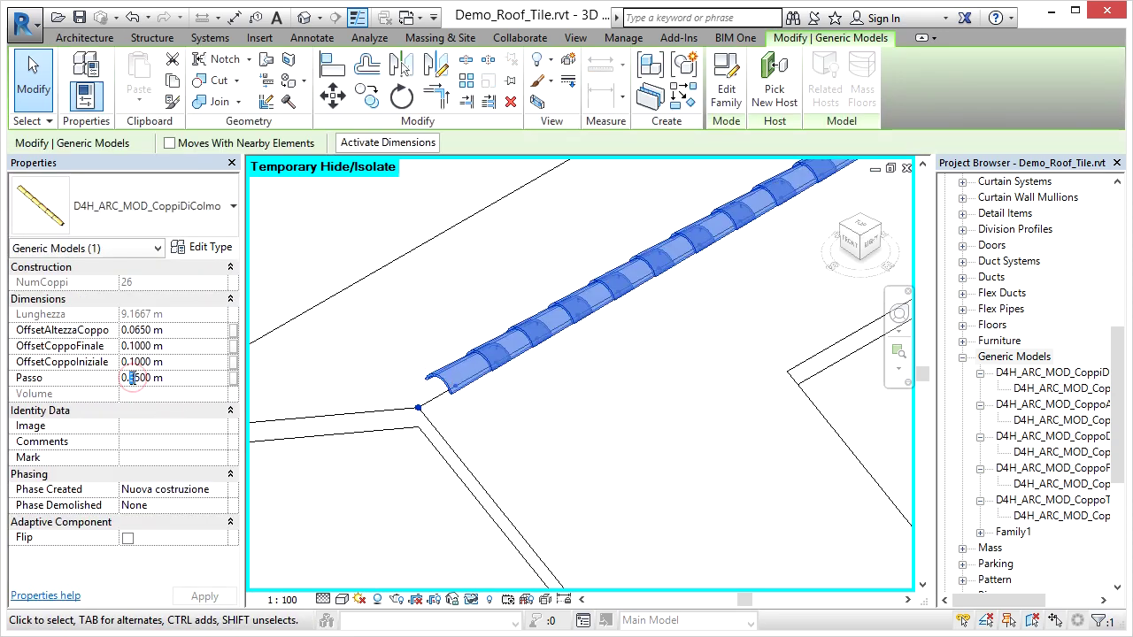
type("20")
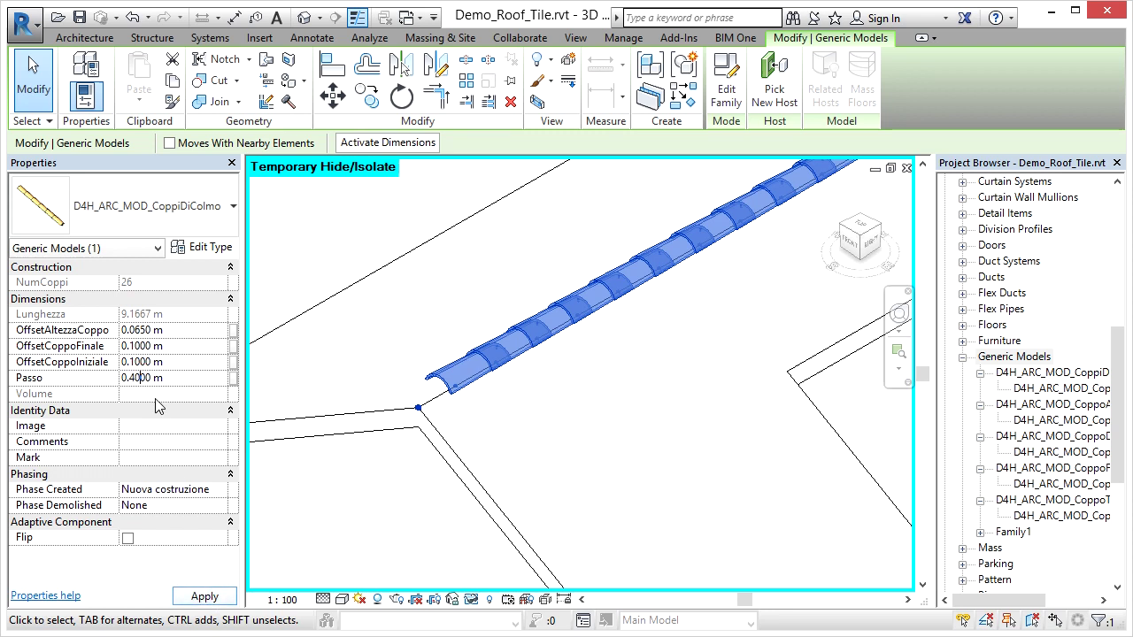
left_click(213, 599)
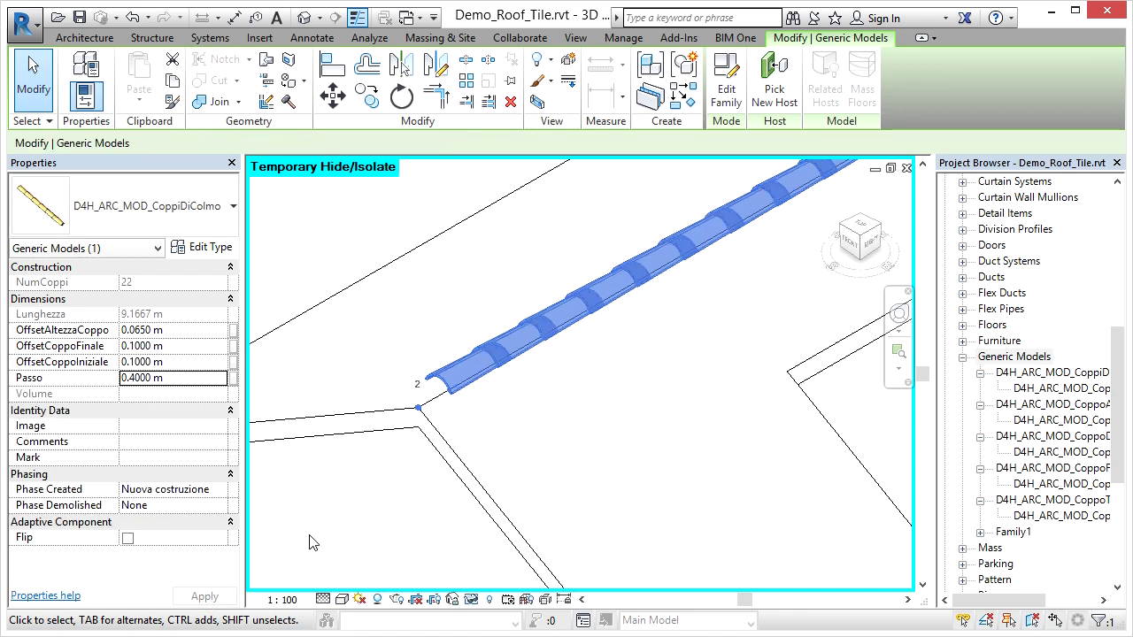
left_click(329, 522)
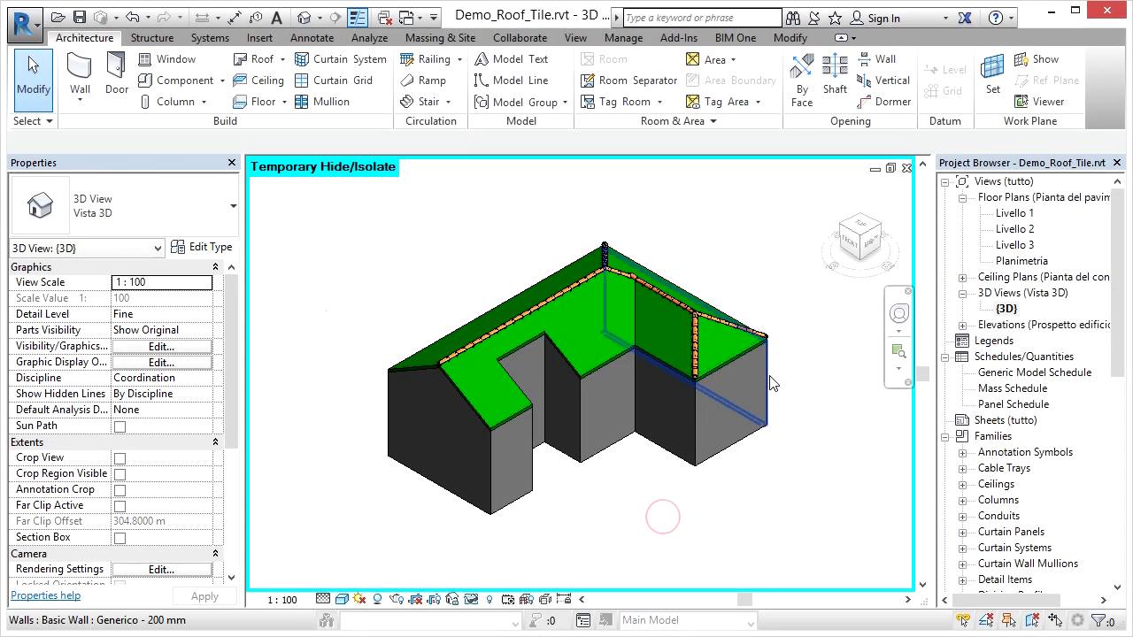
scroll(805, 382, "up", 5)
scroll(805, 383, "up", 2)
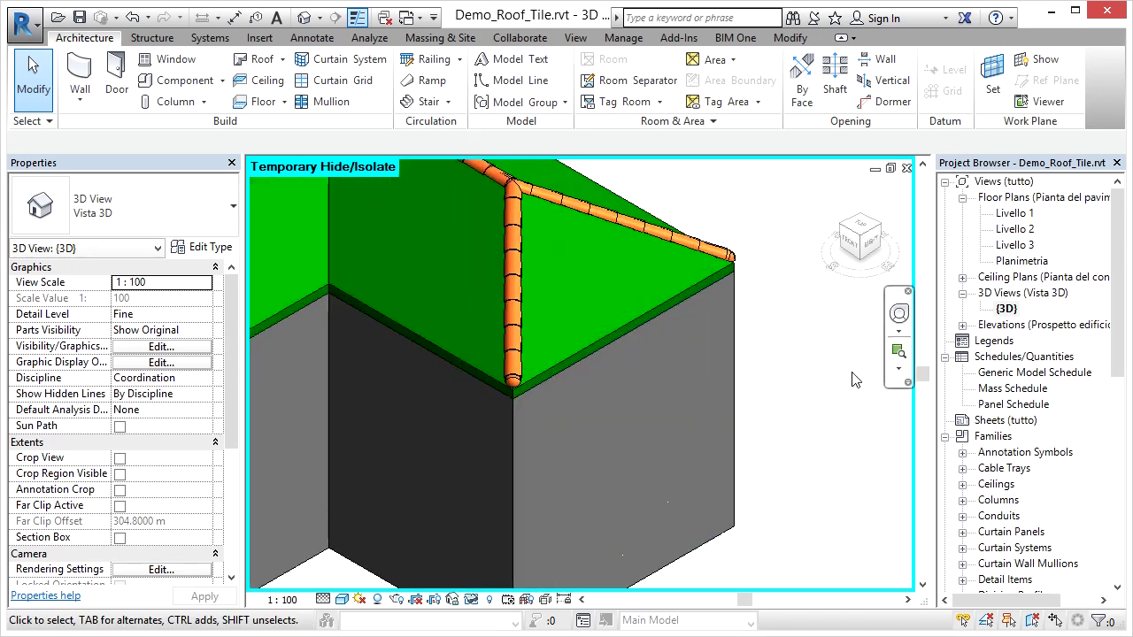
middle_click_drag(799, 347, 590, 453, "shift")
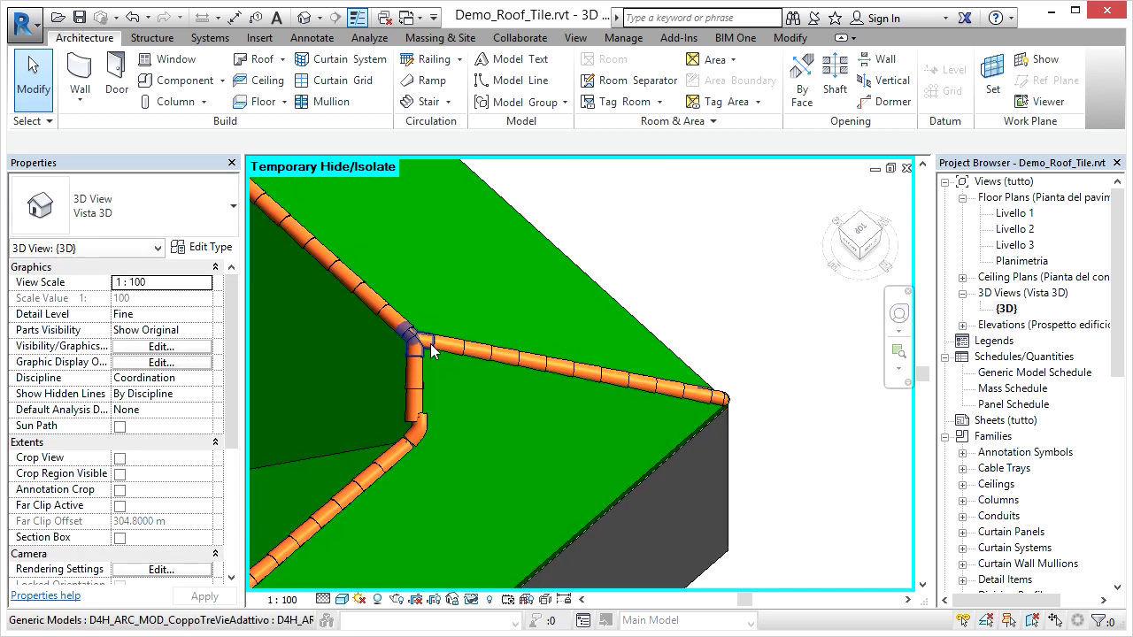
left_click(431, 343)
left_click(655, 385)
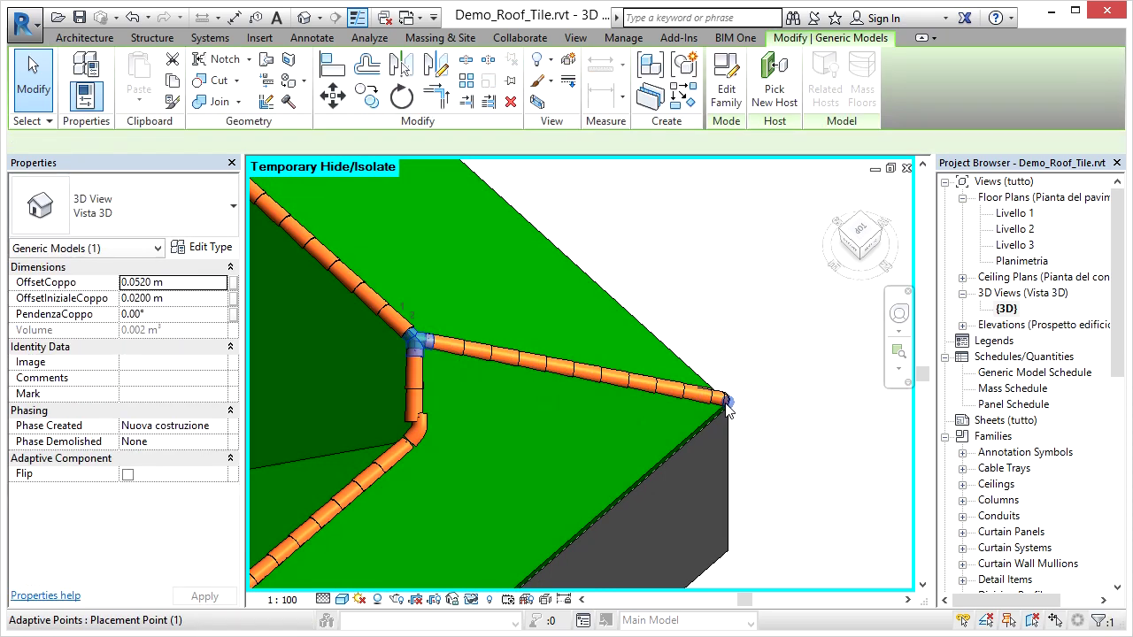
scroll(724, 403, "up", 3)
scroll(727, 400, "up", 2)
left_click(759, 412)
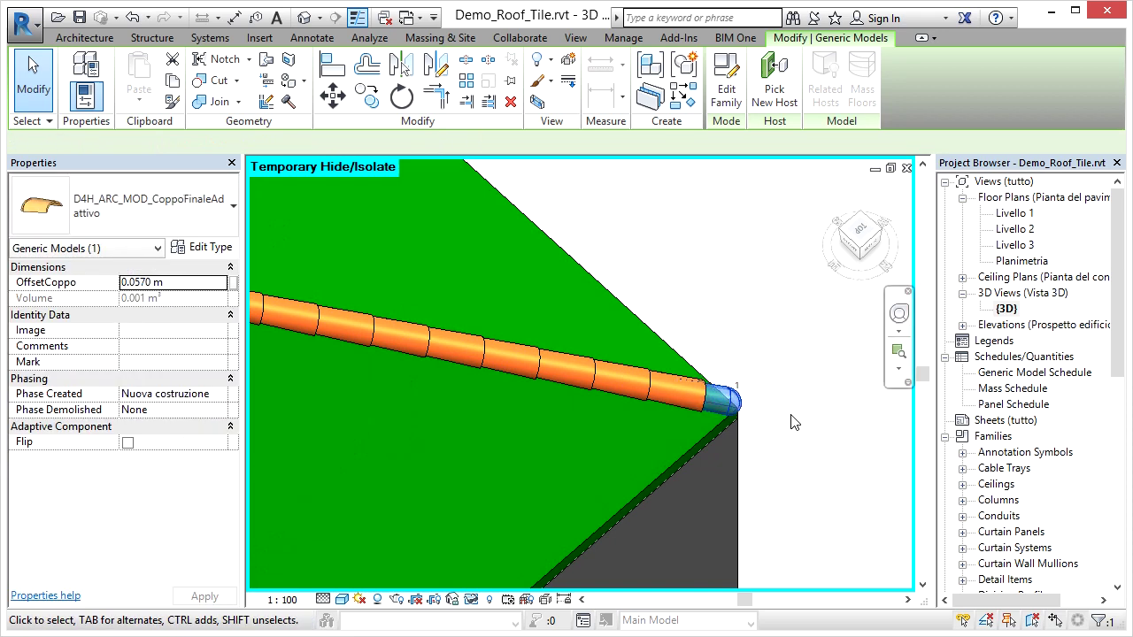
scroll(787, 420, "down", 3)
middle_click_drag(536, 496, 675, 329)
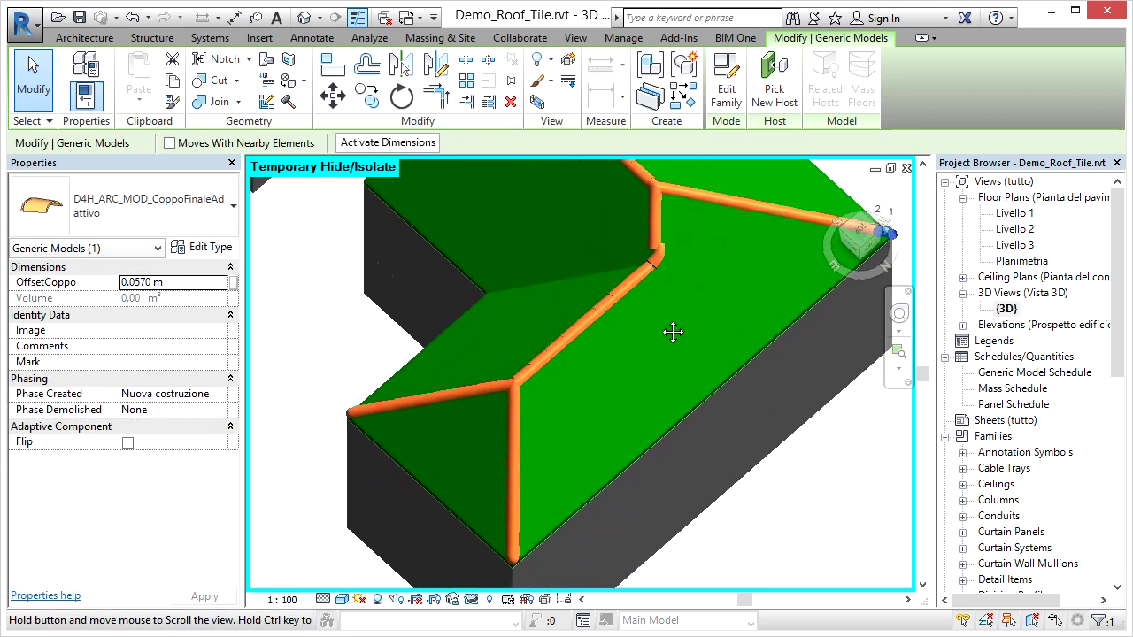
left_click(510, 387)
mouse_move(517, 384)
middle_mouse_down("shift")
mouse_move(528, 357)
mouse_move(632, 270)
middle_mouse_up("shift")
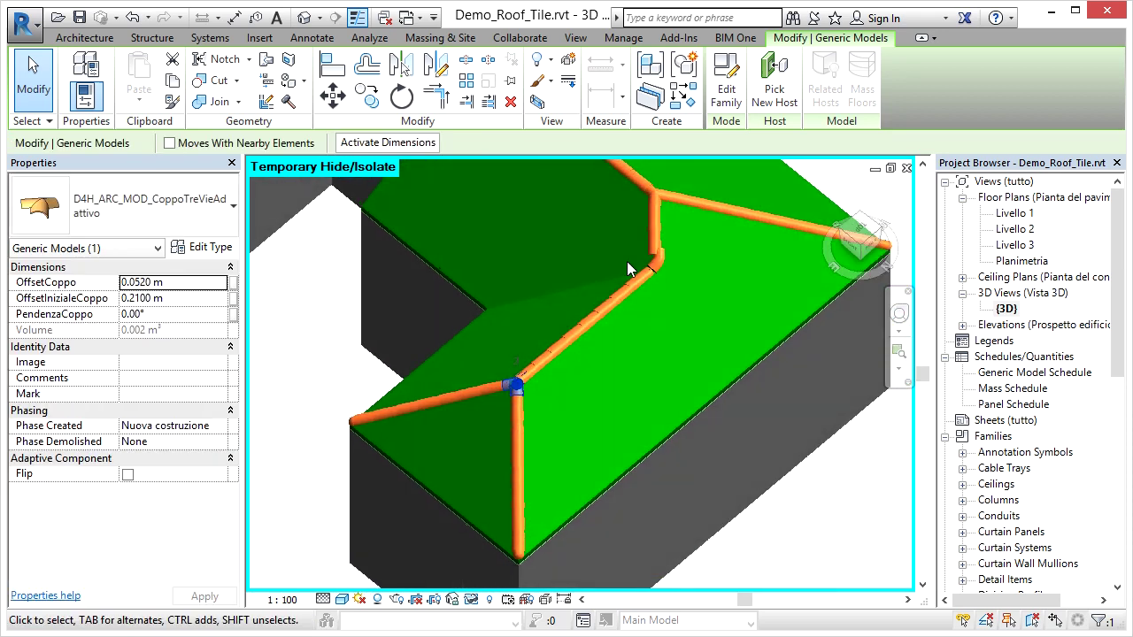
key("Escape")
scroll(670, 238, "up", 3)
scroll(670, 238, "up", 2)
scroll(669, 252, "up", 2)
Give the CoppoDueVie bend piece a 0.1000 m OffsetInizialeCoppo and 12.00° PendenzaCoppo
scroll(646, 294, "up", 1)
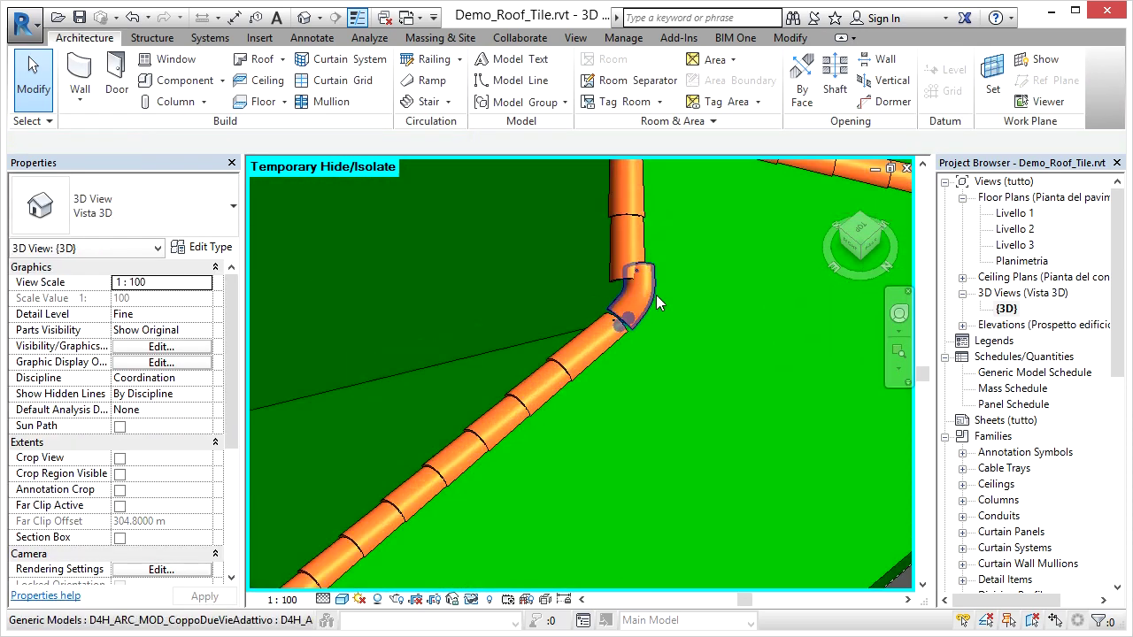
left_click(653, 306)
middle_click_drag(653, 311, 519, 410)
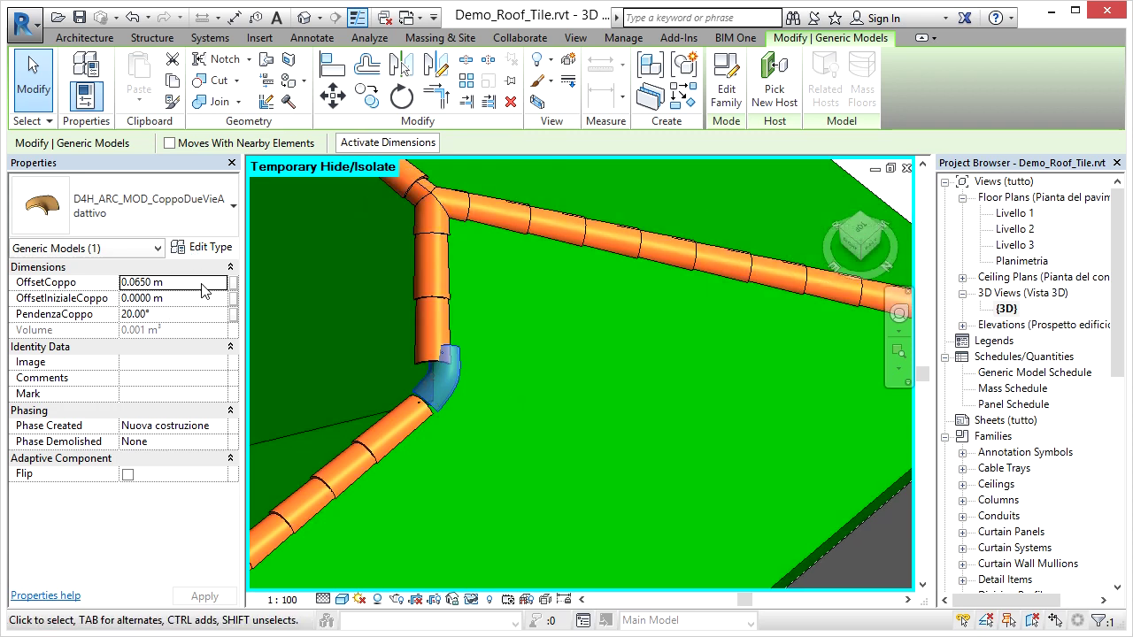
key("Tab")
left_click(134, 298)
type("1")
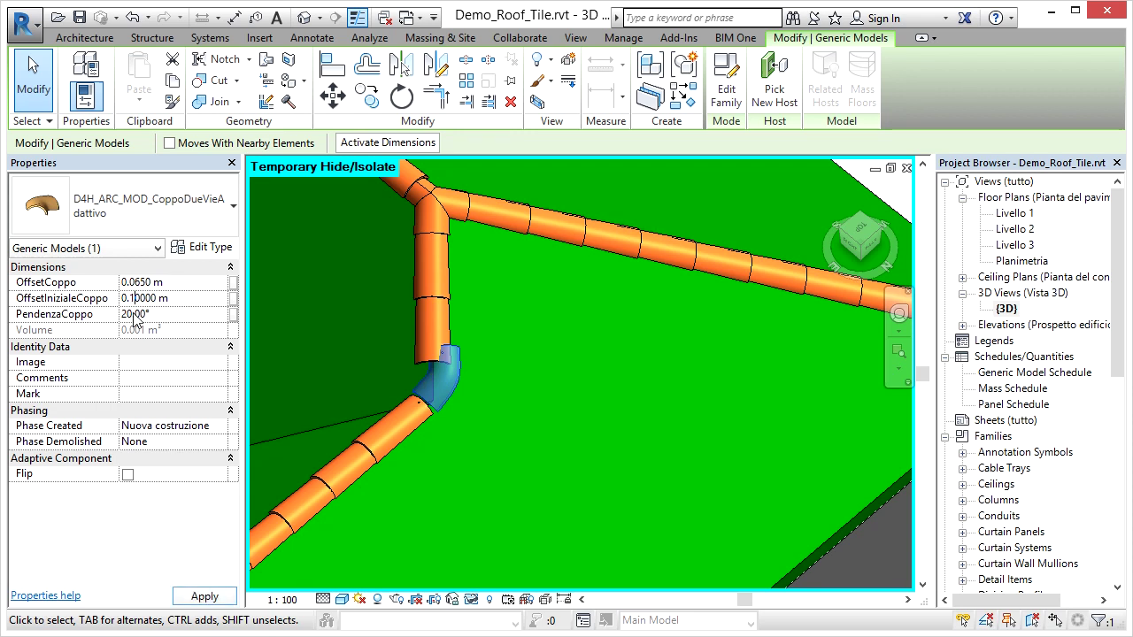
left_click(128, 314)
type("12")
left_click(203, 597)
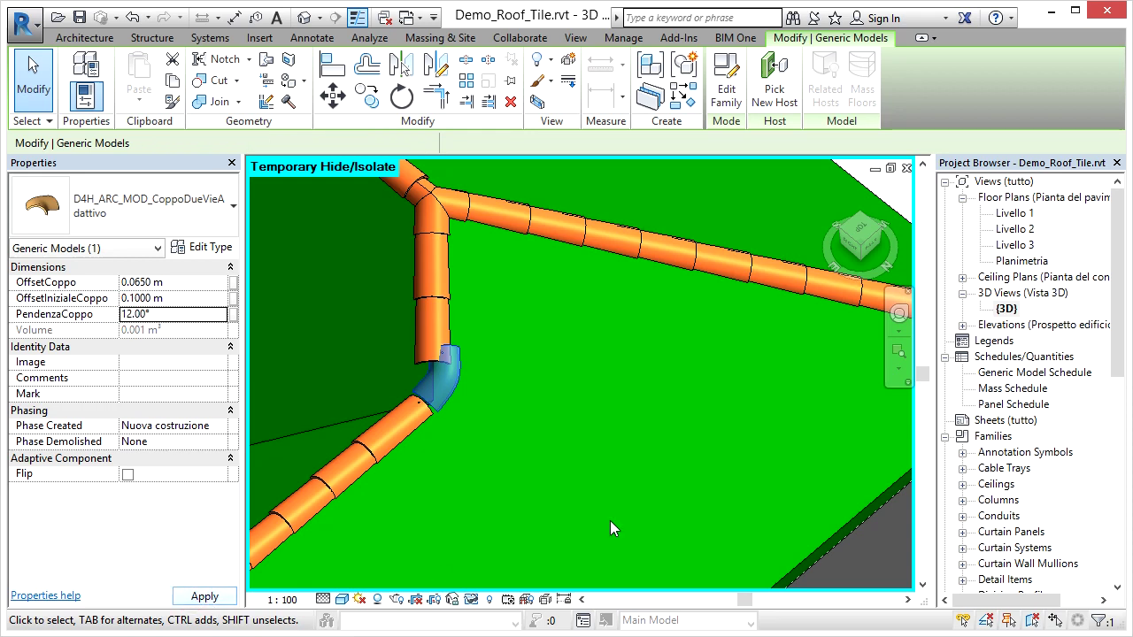
left_click(573, 512)
Orbit the isolated roof to check the ridge tiles, then return to isometric
scroll(531, 422, "down", 3)
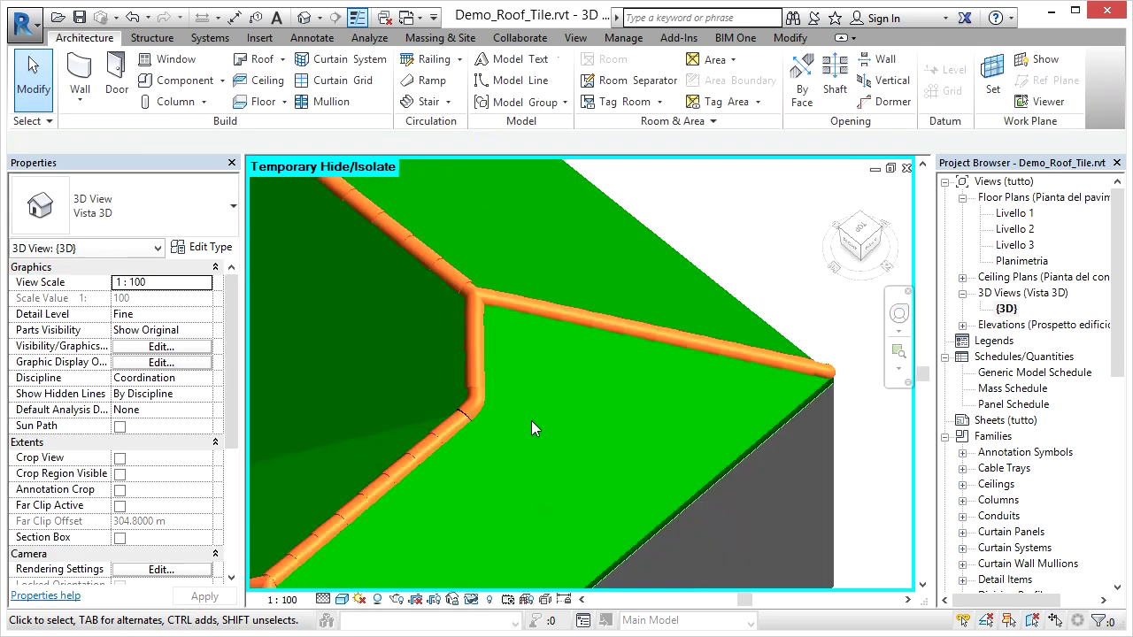
mouse_move(510, 453)
middle_mouse_down("shift")
mouse_move(531, 361)
mouse_move(541, 417)
middle_mouse_up("shift")
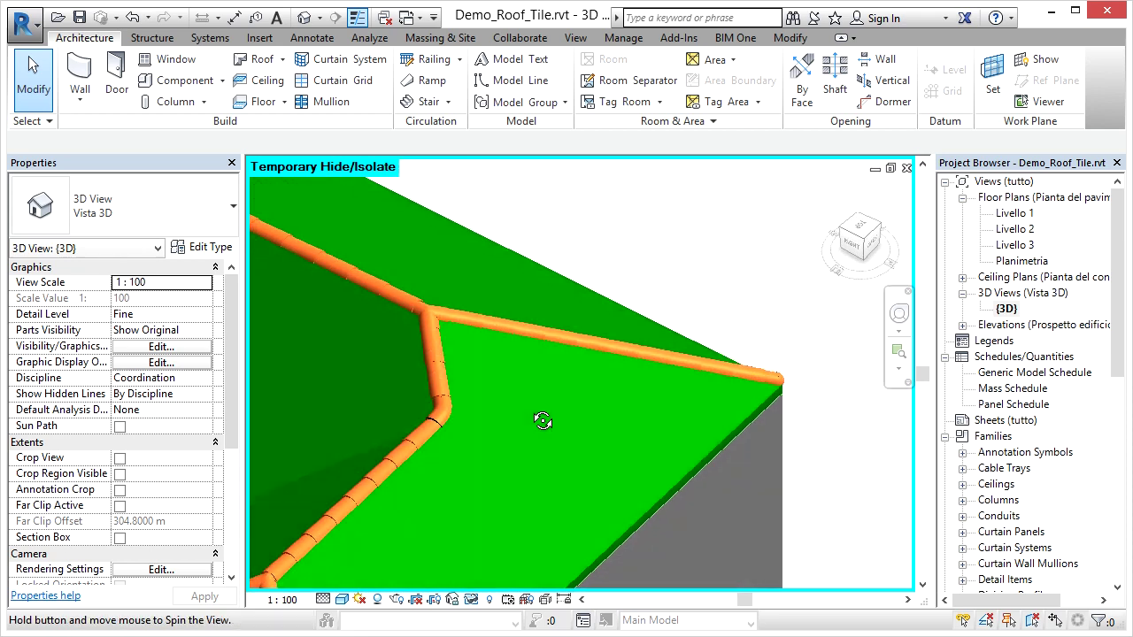
middle_click_drag(596, 369, 818, 268, "shift")
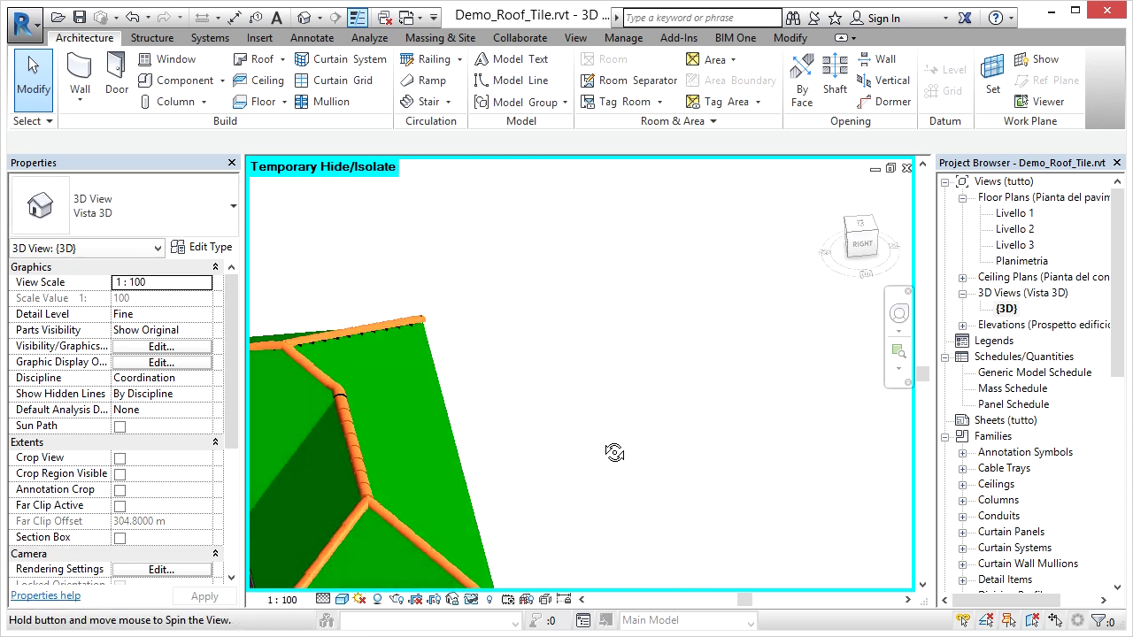
left_click(864, 244)
Reset Temporary Hide/Isolate to show the whole house with its tiled roof
left_click(471, 602)
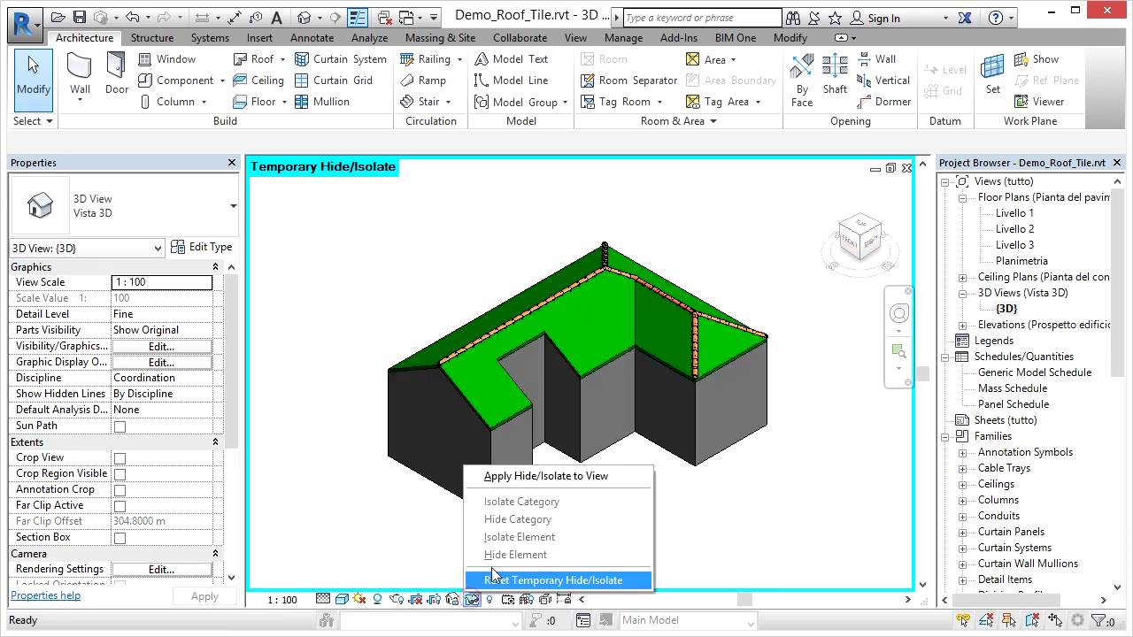
left_click(493, 575)
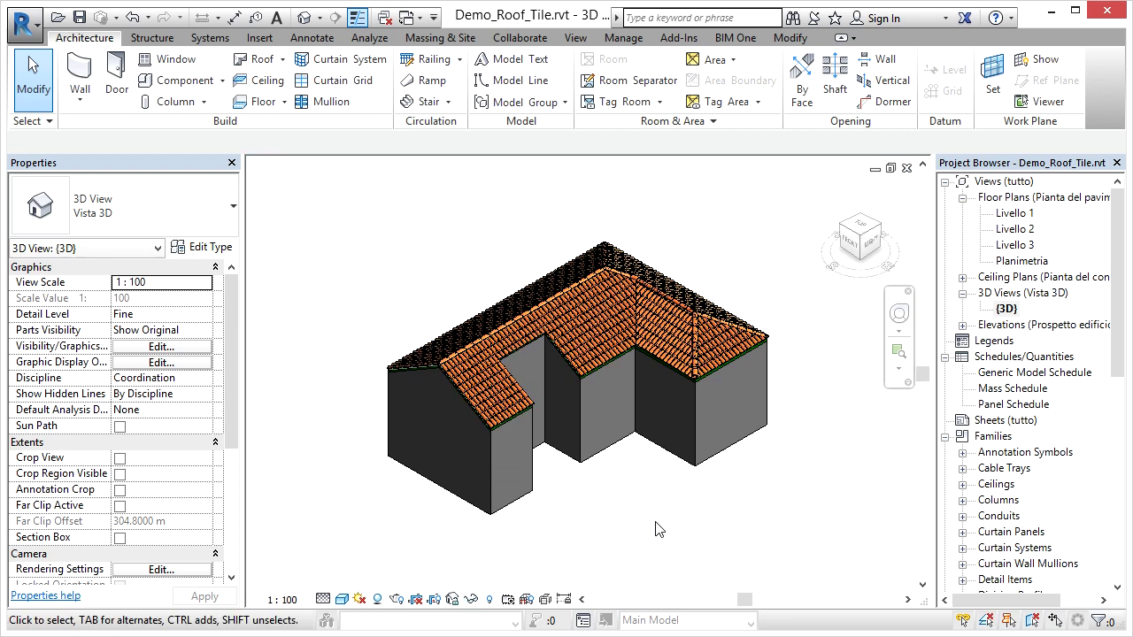
mouse_move(492, 504)
middle_mouse_down("shift")
mouse_move(600, 508)
mouse_move(705, 493)
mouse_move(758, 516)
mouse_move(803, 501)
mouse_move(741, 538)
mouse_move(619, 549)
mouse_move(466, 508)
mouse_move(487, 456)
mouse_move(494, 487)
mouse_move(500, 478)
middle_mouse_up("shift")
scroll(549, 270, "up", 1)
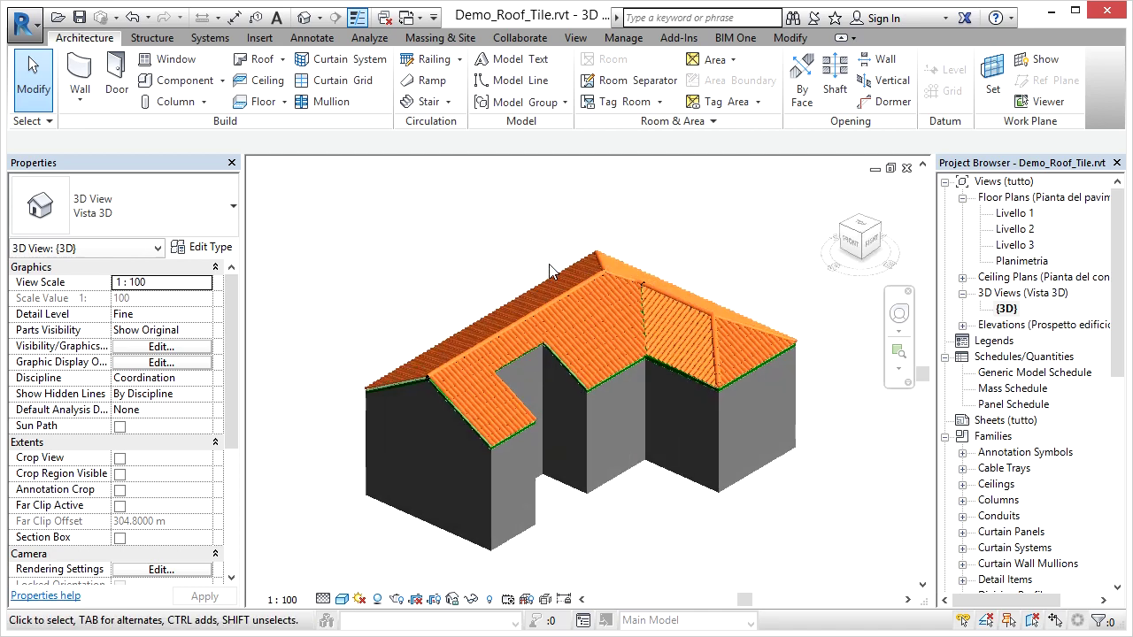
scroll(548, 270, "up", 3)
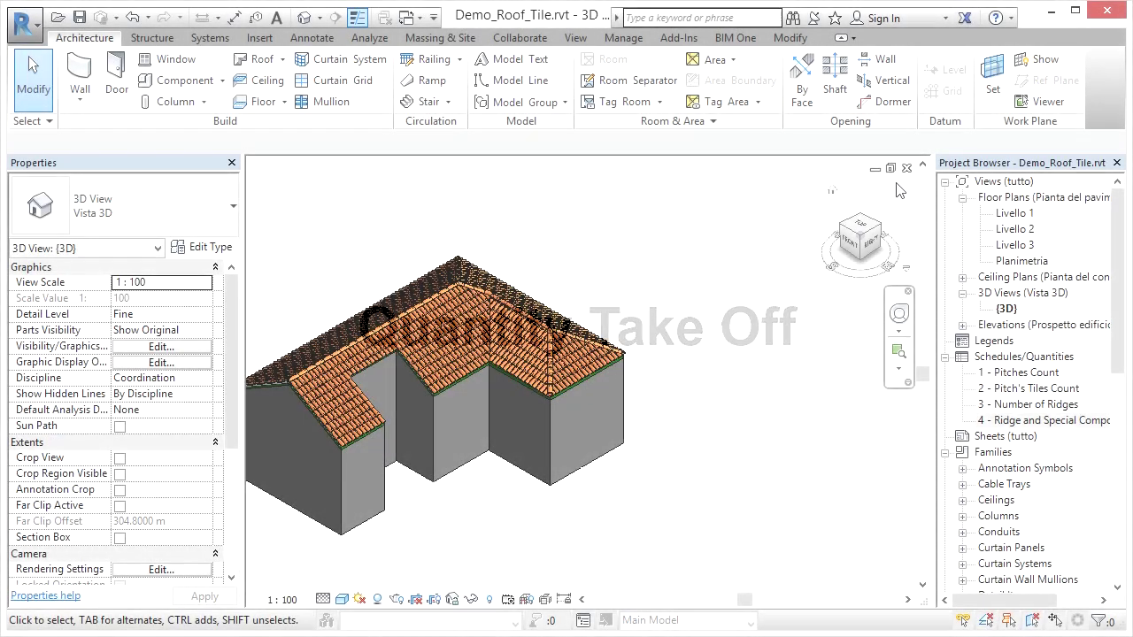
Open the 1 - Pitches Count schedule and tile it beside the 3D view
left_click(889, 169)
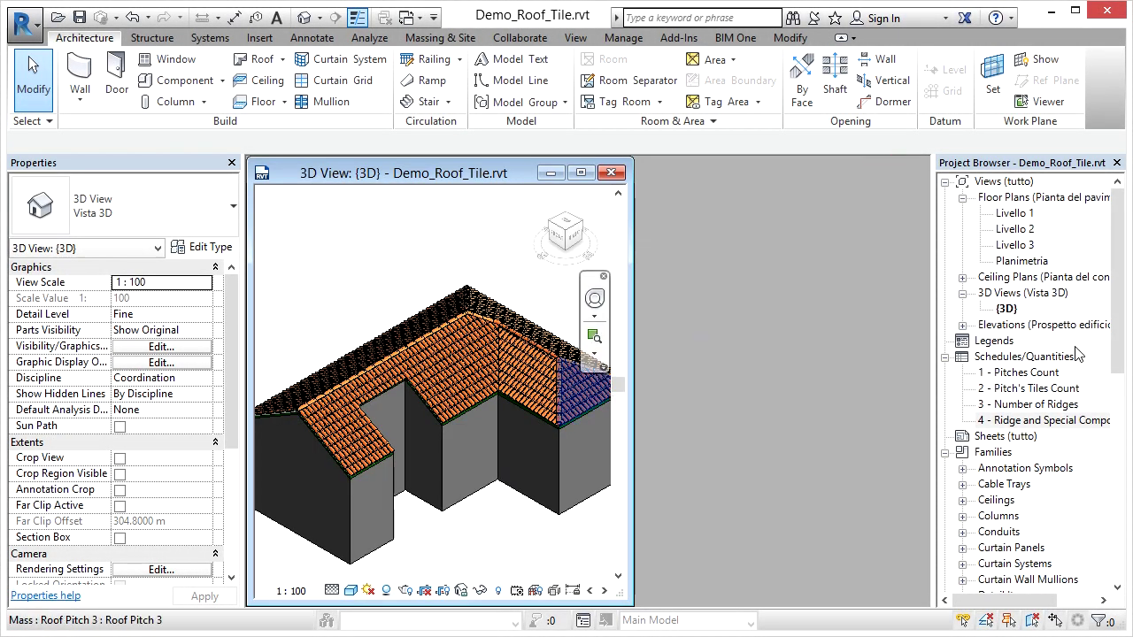
left_click(1016, 376)
double_click(1015, 376)
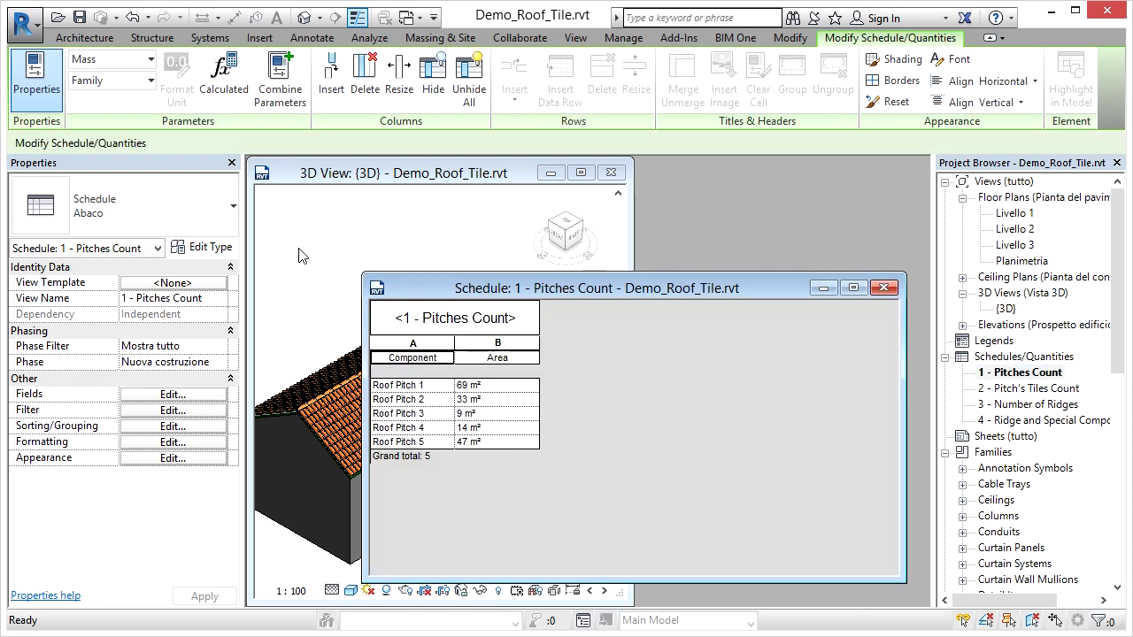
left_click(299, 256)
key("w")
key("t")
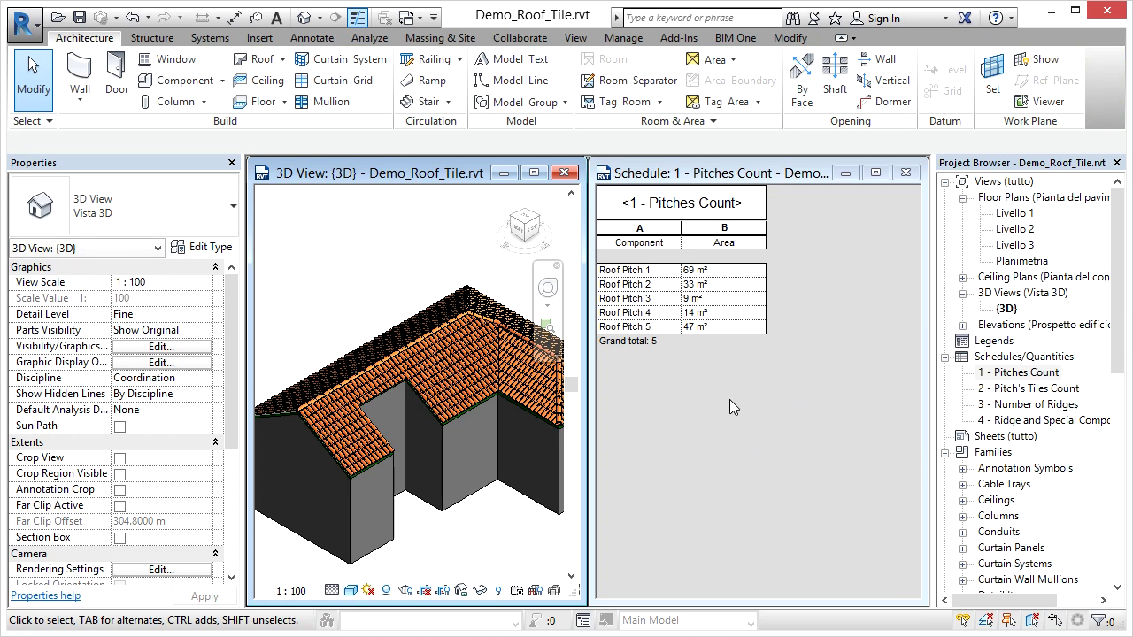
Review the Roof Pitch 1 row, close Pitches Count, and open 2 - Pitch's Tiles Count
left_click(676, 274)
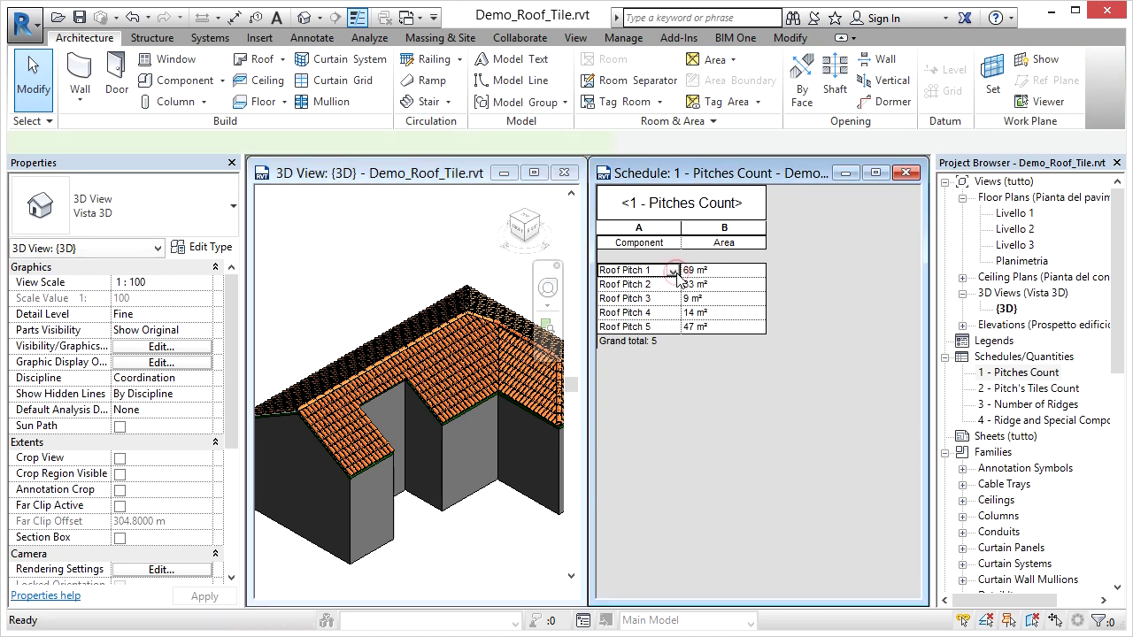
left_click(663, 293)
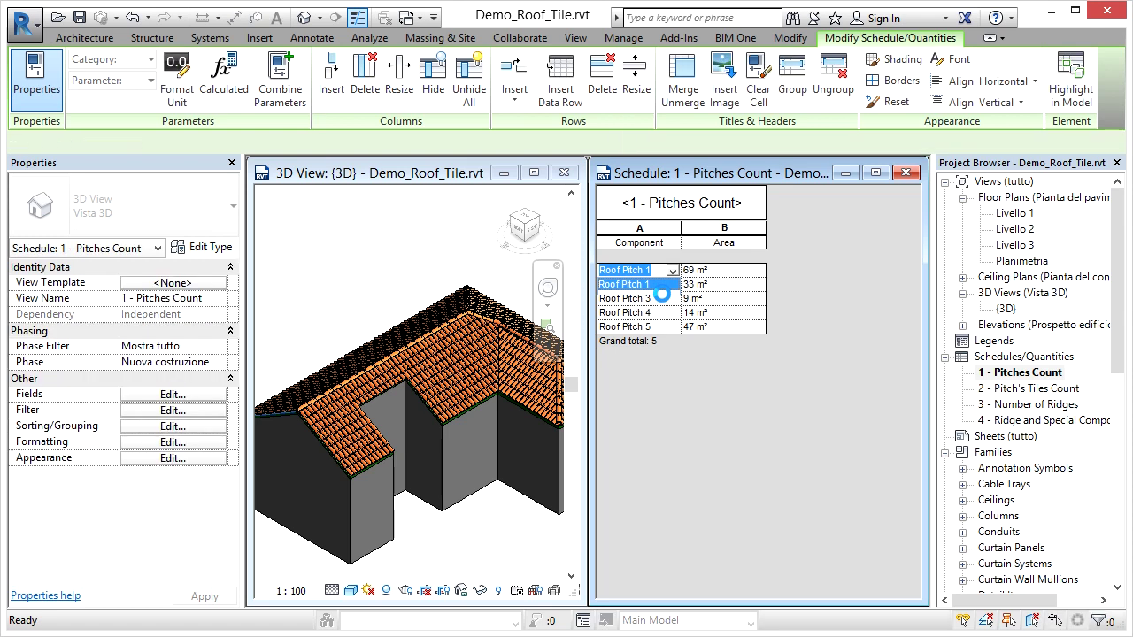
left_click(679, 391)
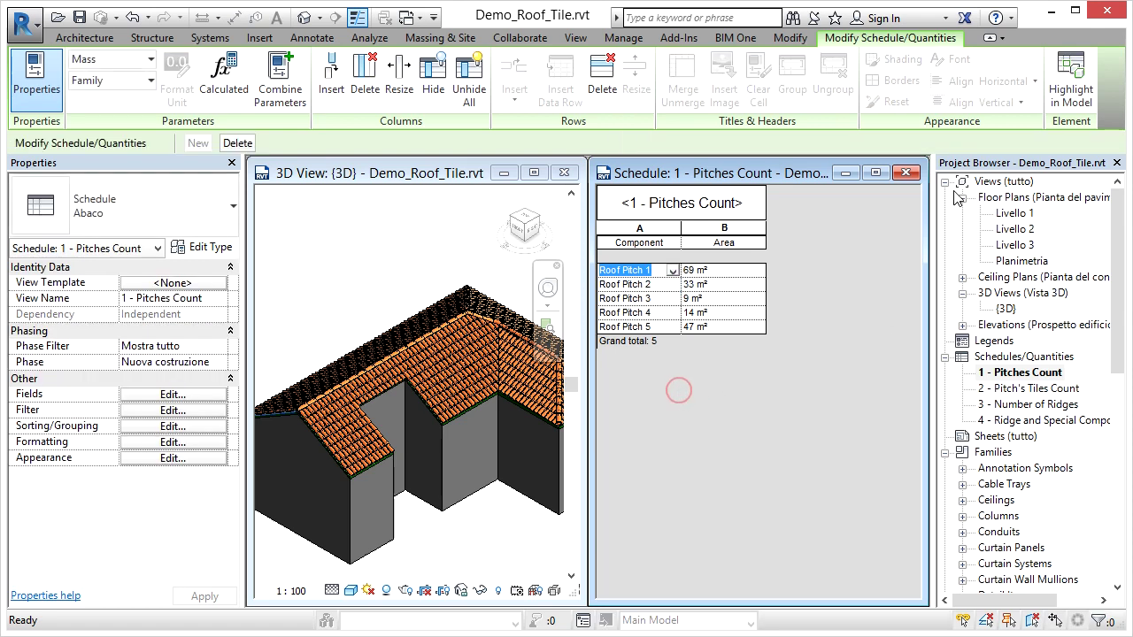
left_click(907, 173)
double_click(1018, 393)
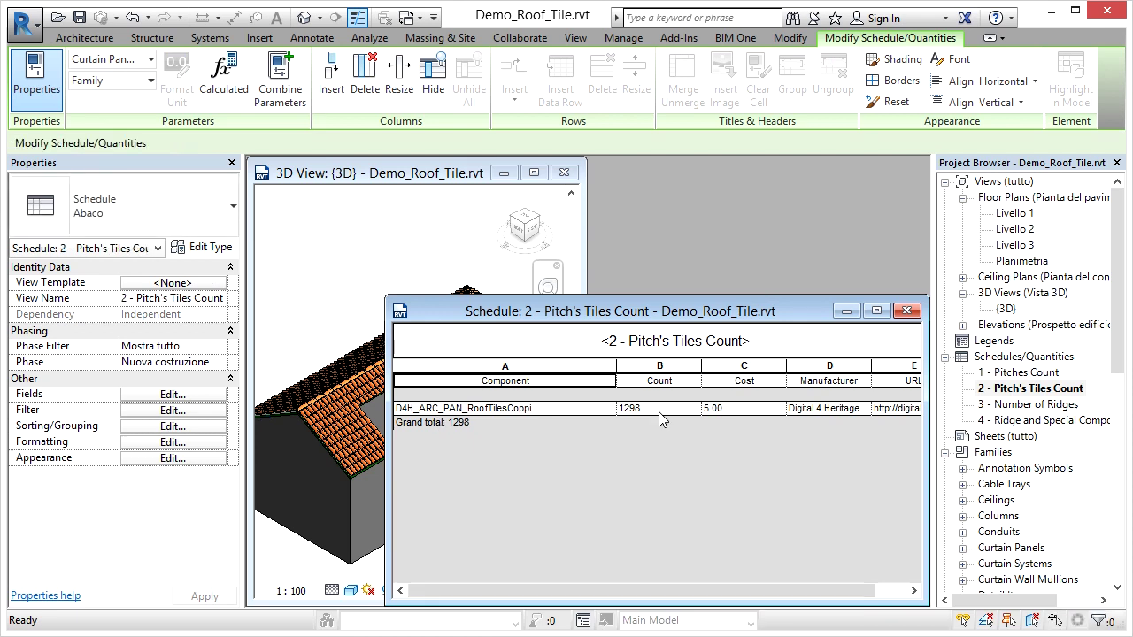
Highlight the 1298 counted roof tiles from the tiles schedule, then close it
left_click(300, 254)
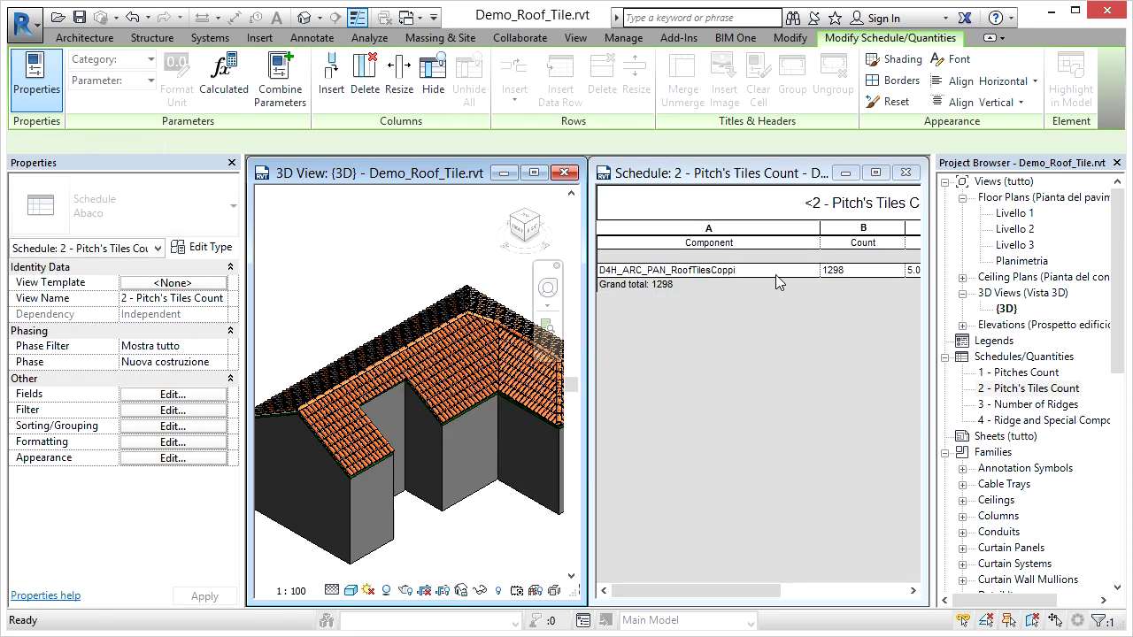
left_click(766, 274)
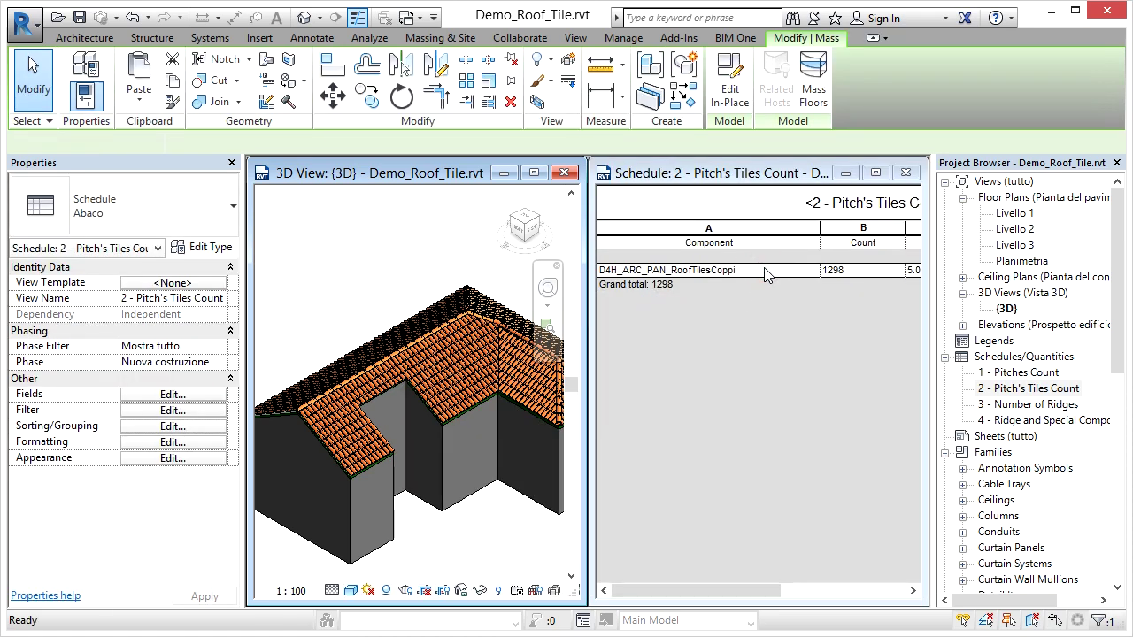
left_click(764, 269)
left_click(905, 173)
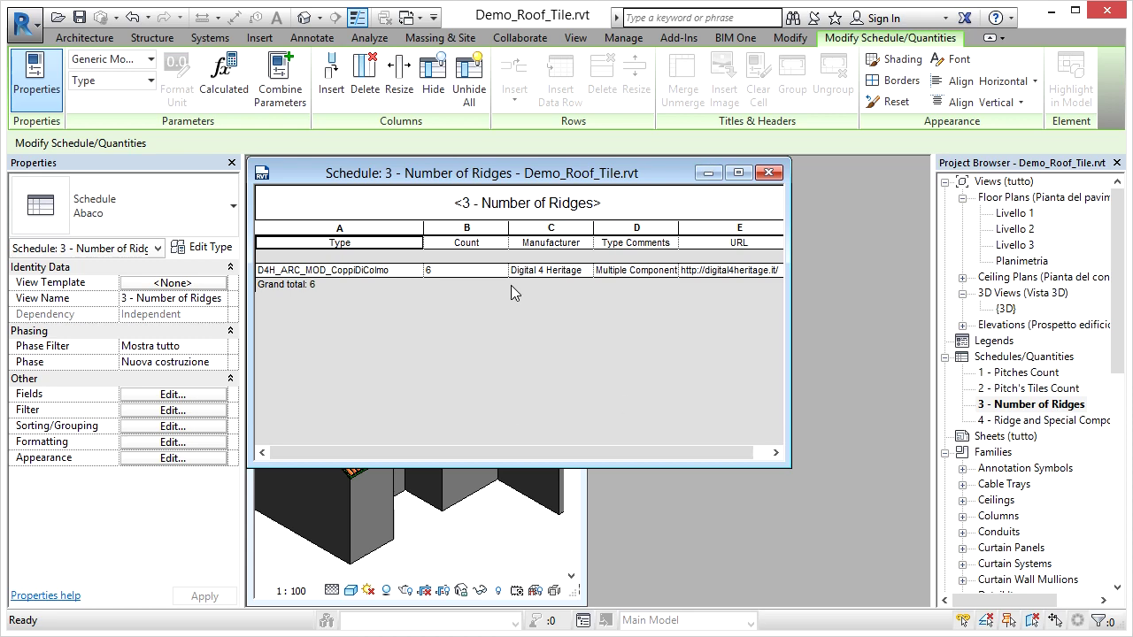
Close Number of Ridges and open 4 - Ridge and Special Components Count beside the 3D view
left_click(768, 173)
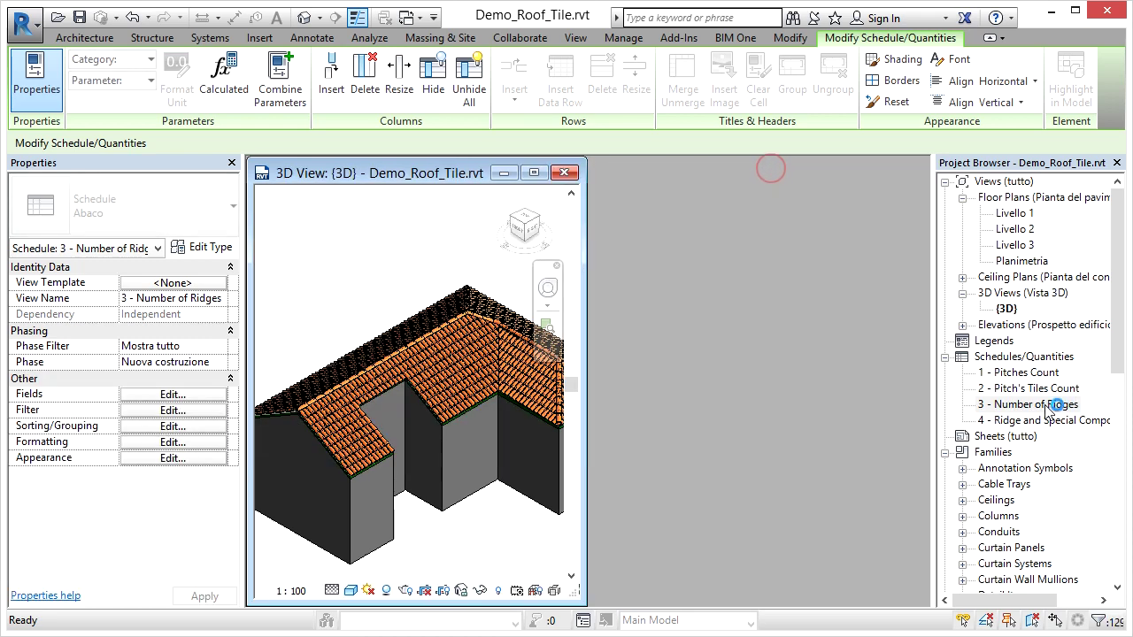
double_click(1025, 422)
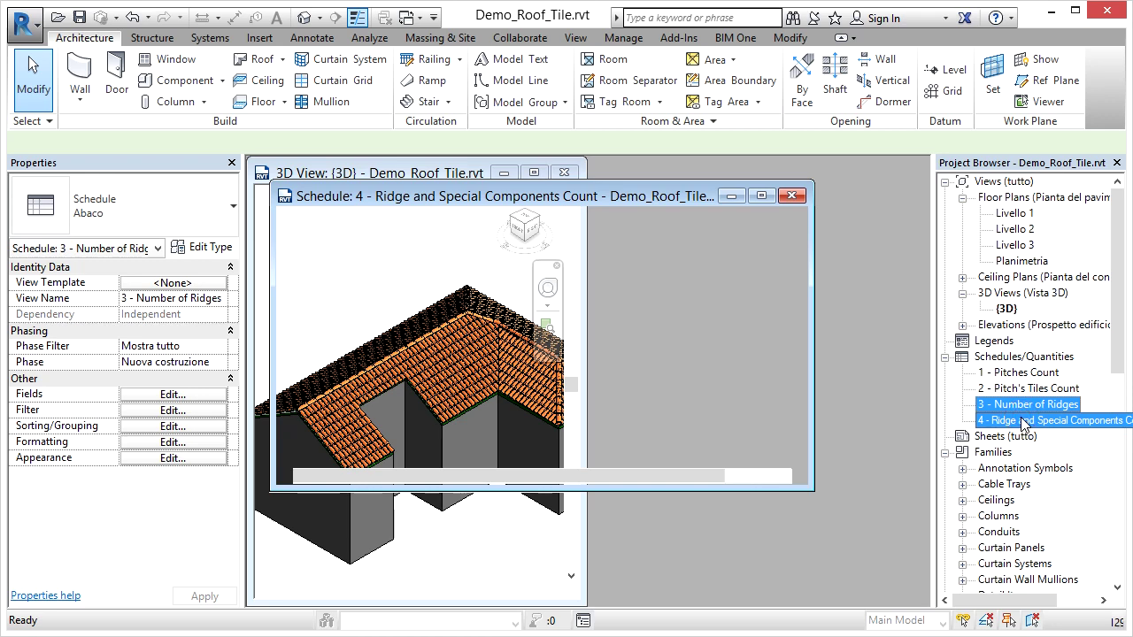
left_click(429, 577)
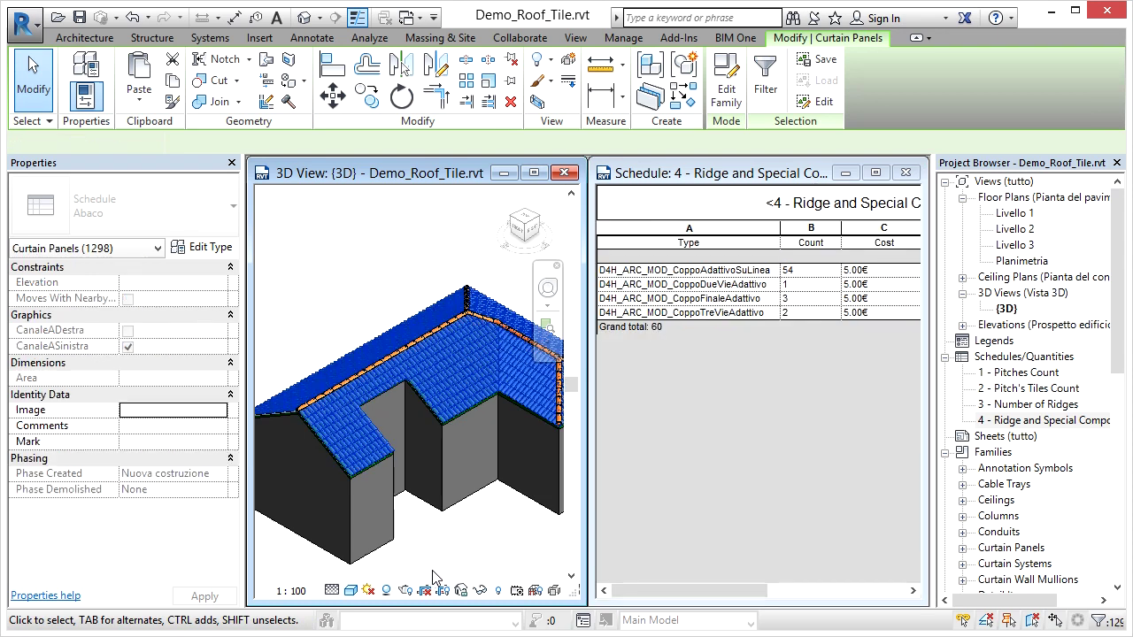
Highlight the 54 CoppoAdattivoSuLinea and 1 CoppoDueVie pieces, then select the two CoppoTreVie pieces
left_click(825, 273)
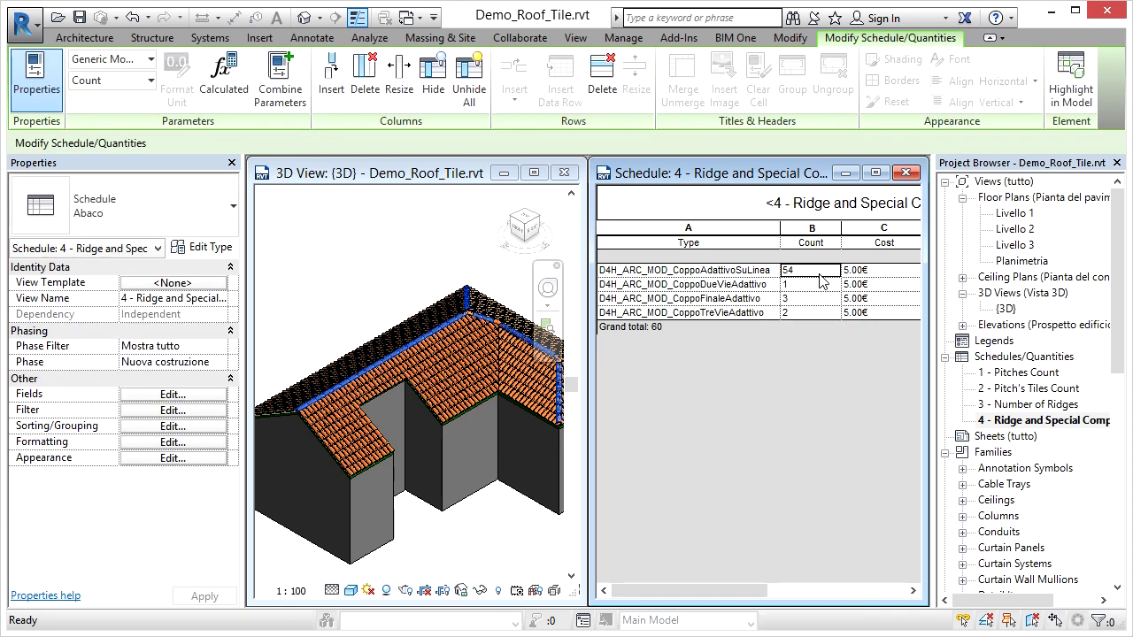
left_click(812, 286)
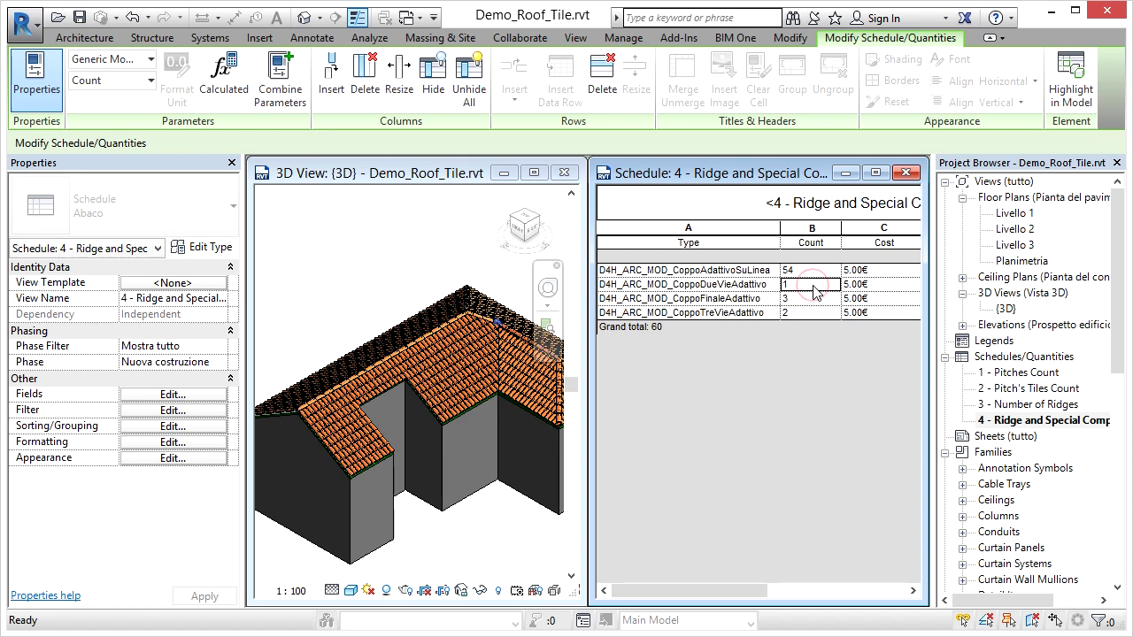
left_click(438, 279)
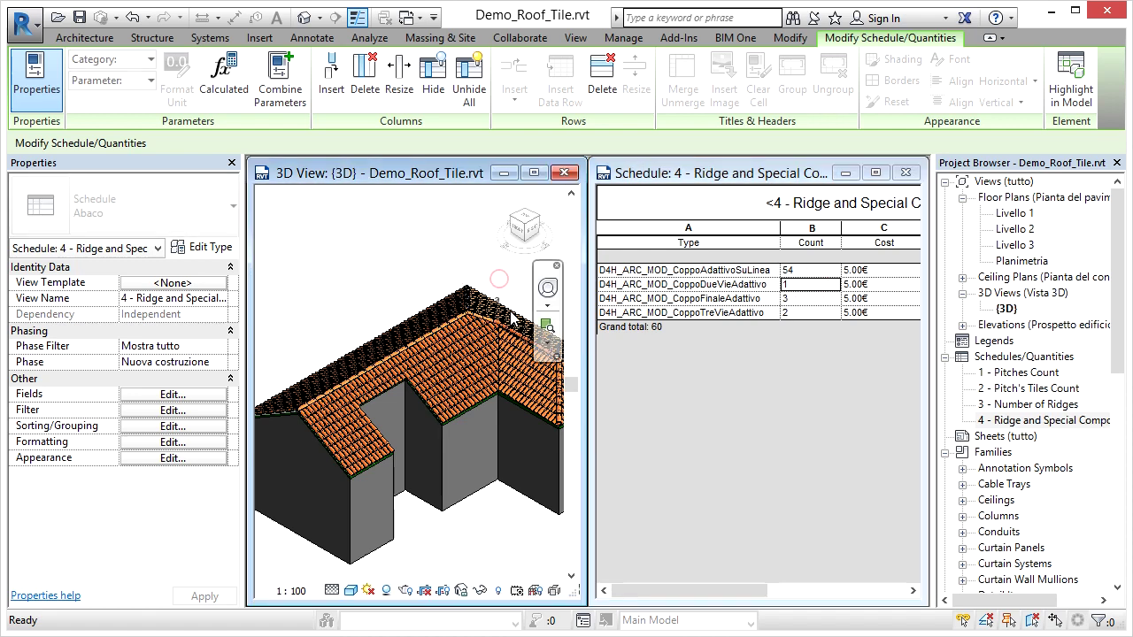
scroll(512, 325, "up", 3)
scroll(511, 324, "up", 2)
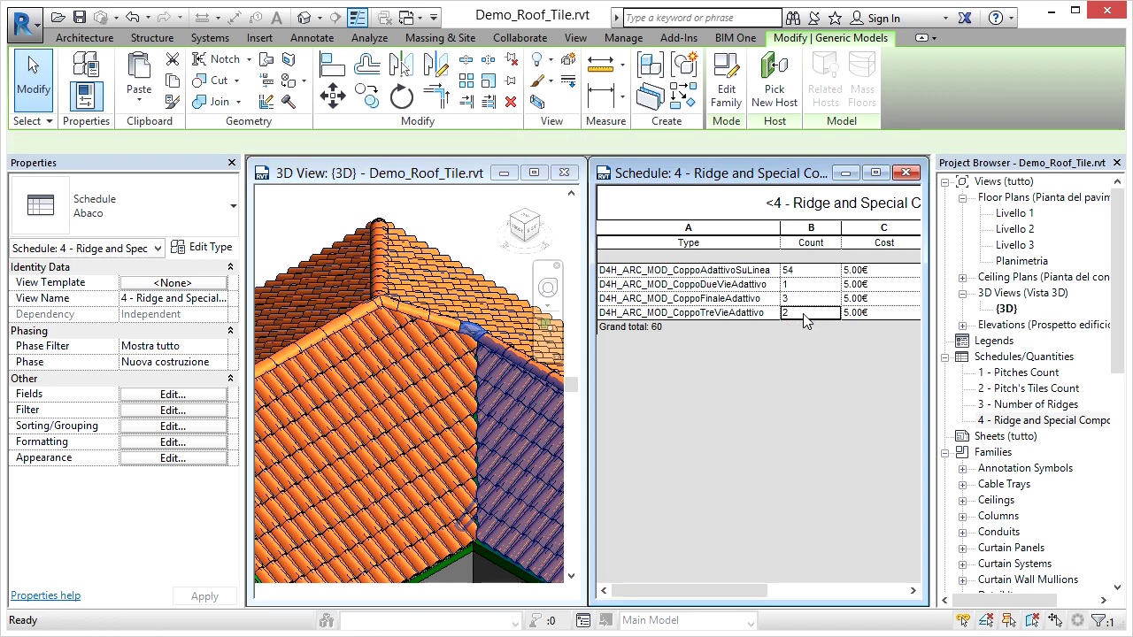
left_click(458, 239)
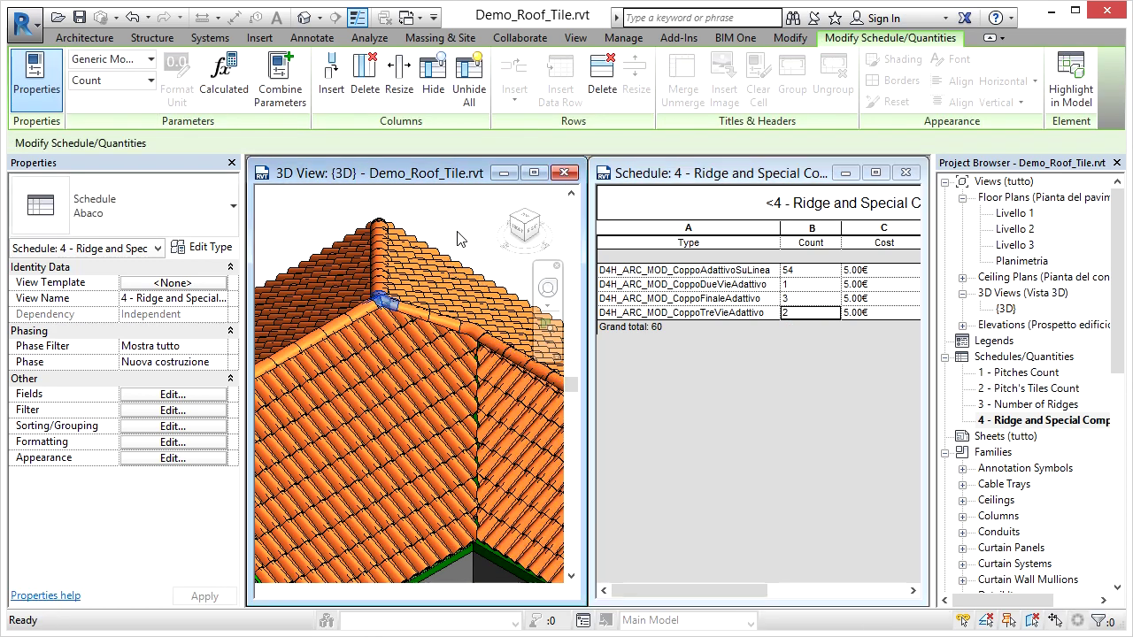
left_click(385, 221)
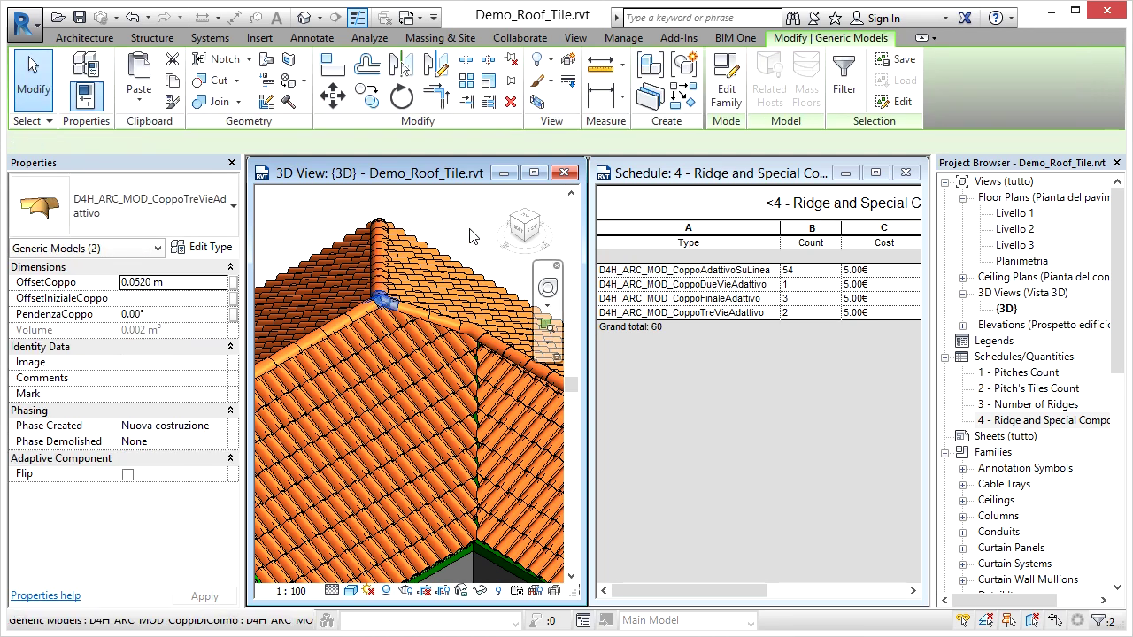
scroll(419, 215, "up", 3)
mouse_move(419, 215)
middle_mouse_down()
mouse_move(276, 195)
mouse_move(439, 259)
middle_mouse_up()
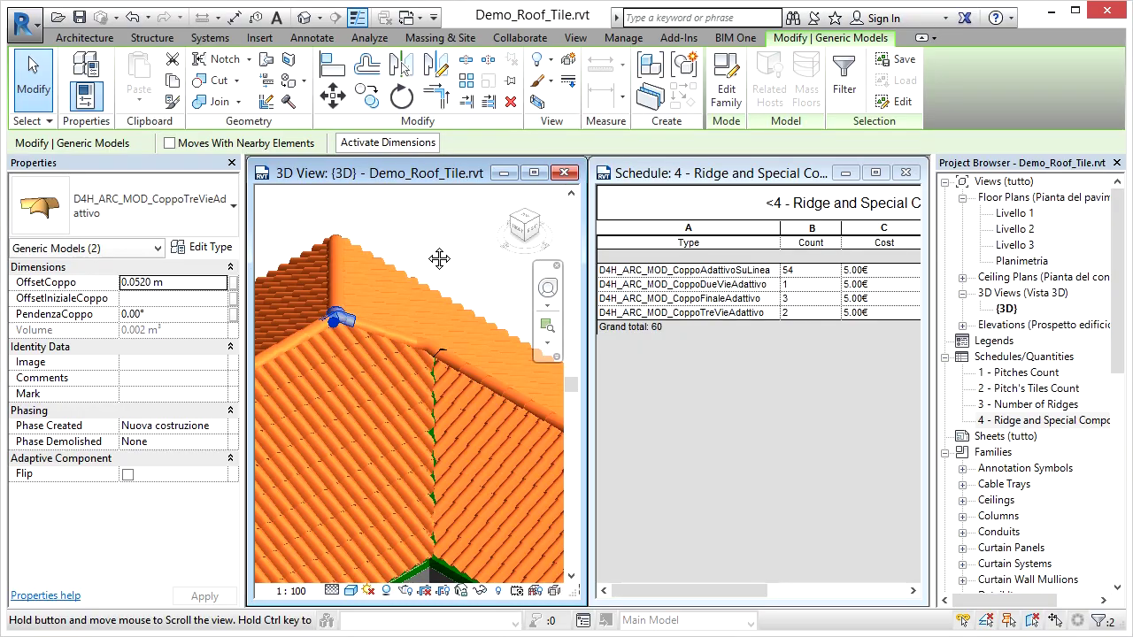